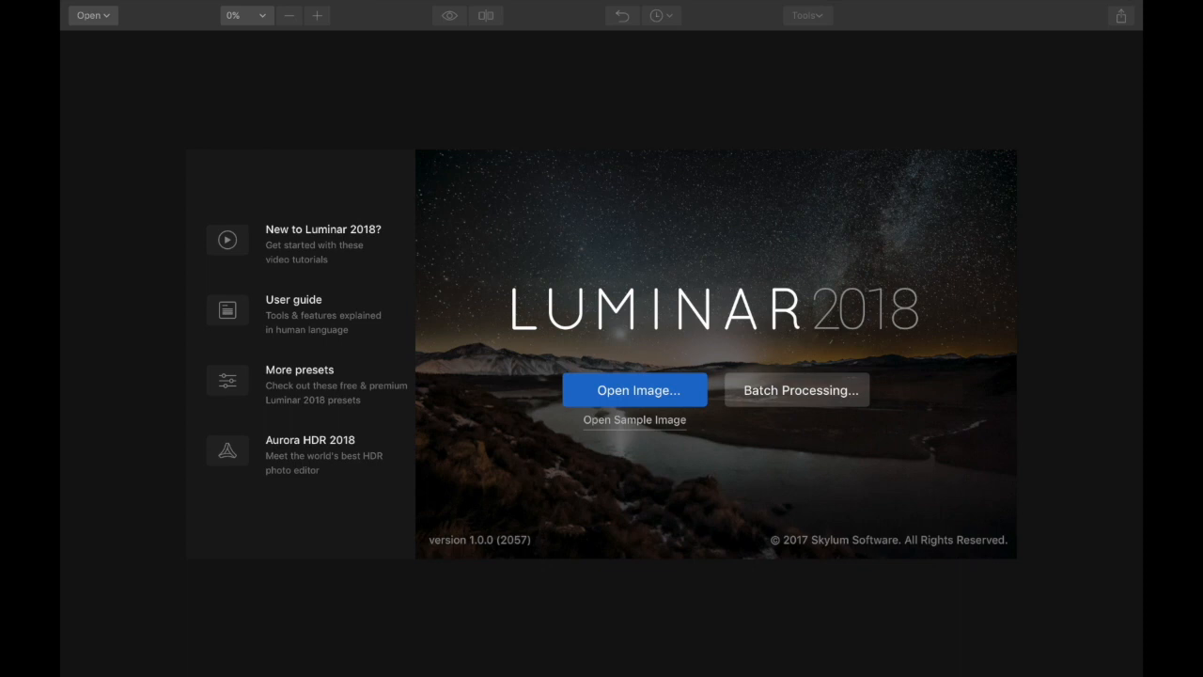
- Open the image SAM_0267-Edit.psd from the Pictures folder
{"action": "key", "text": "Return"}
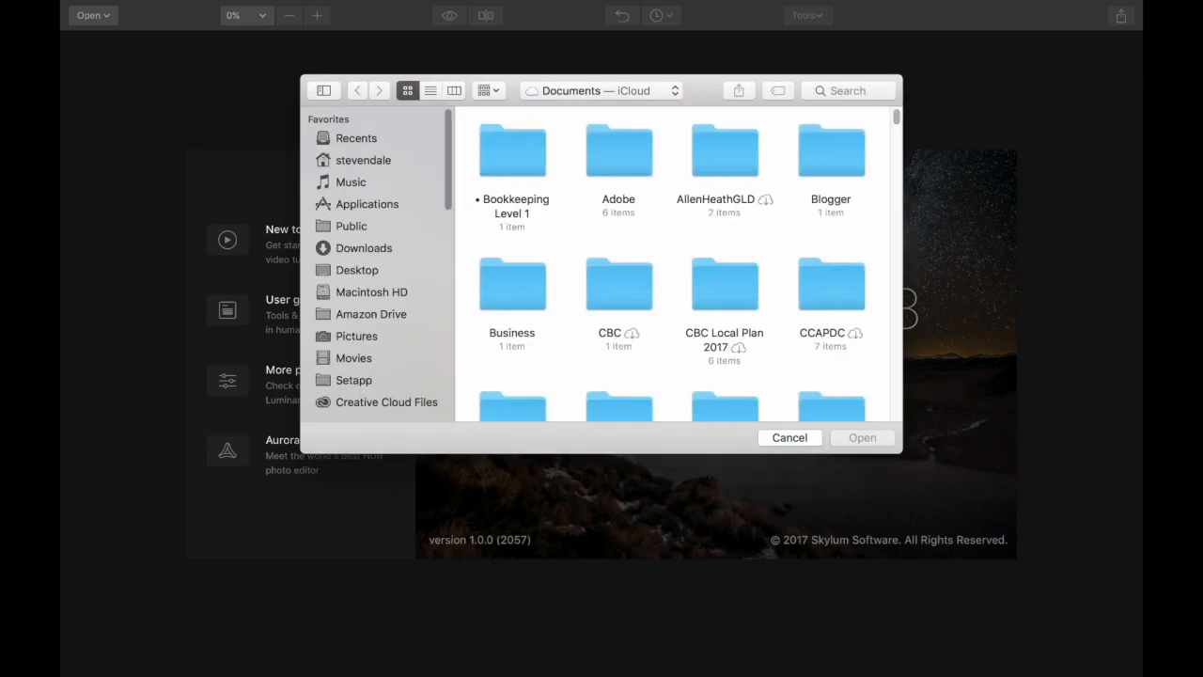
{"action": "left_click", "coordinate": [357, 270]}
{"action": "left_click", "coordinate": [357, 336]}
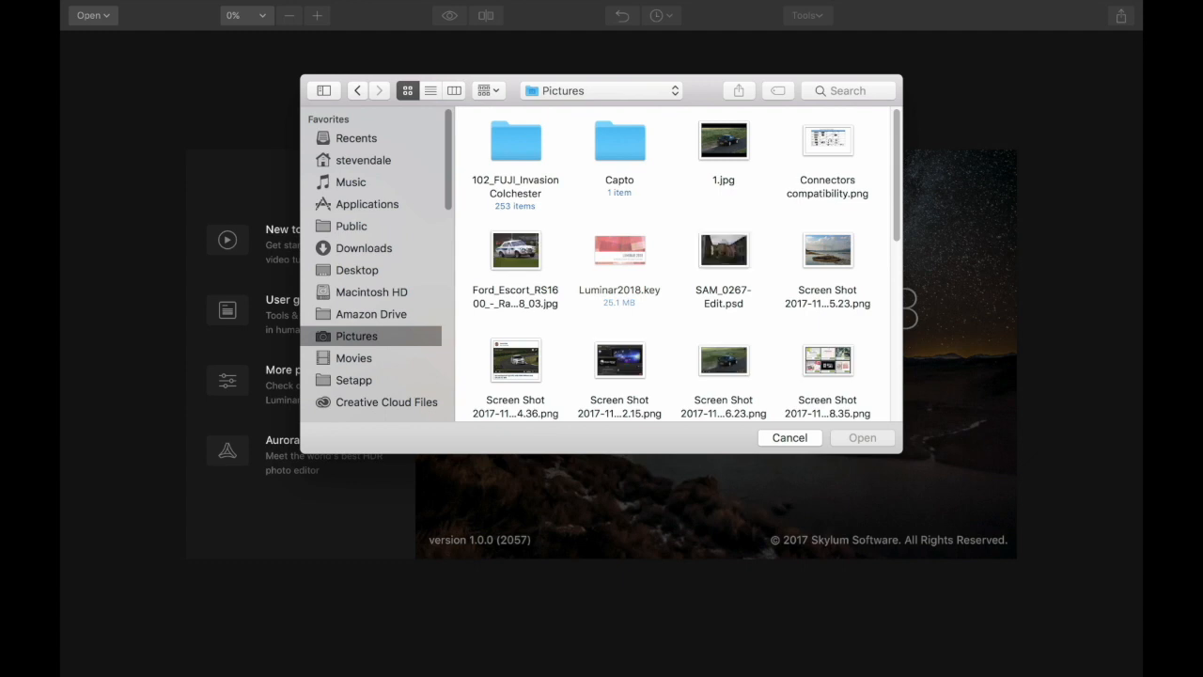
{"action": "scroll", "coordinate": [676, 263], "scroll_direction": "down", "scroll_amount": 3}
{"action": "scroll", "coordinate": [677, 263], "scroll_direction": "up", "scroll_amount": 3}
{"action": "left_click", "coordinate": [722, 250]}
{"action": "key", "text": "Return"}
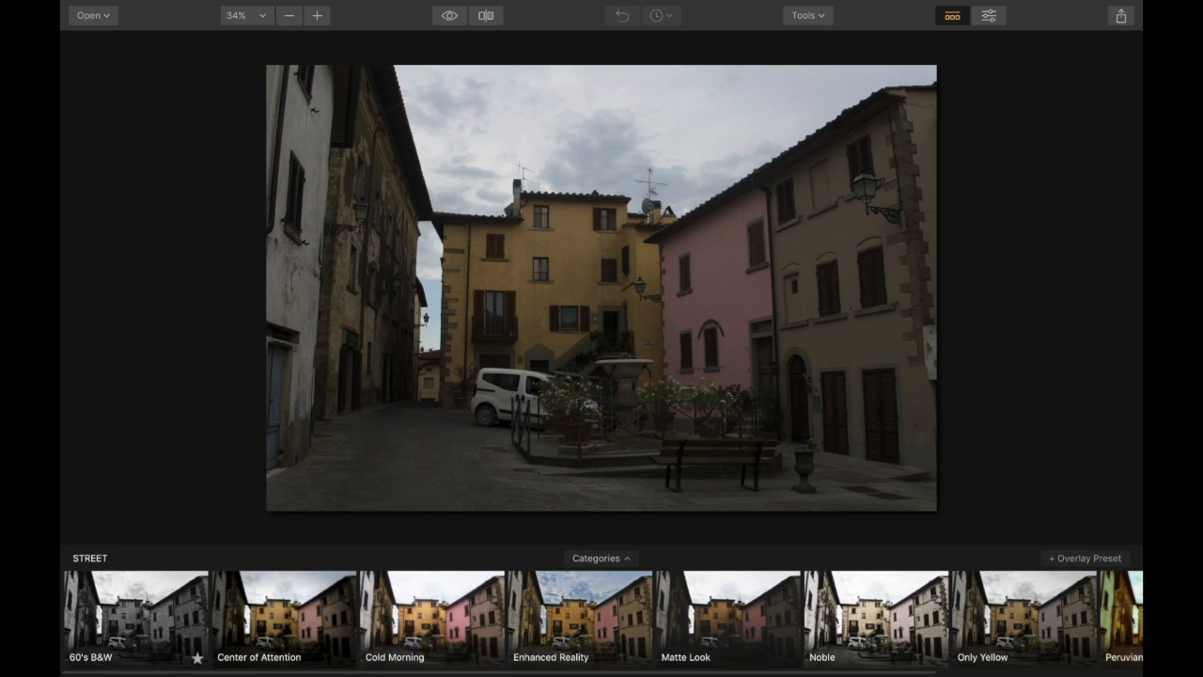
- Try the 60's B&W Street preset on the photo and view it at 100%
{"action": "left_click", "coordinate": [136, 616]}
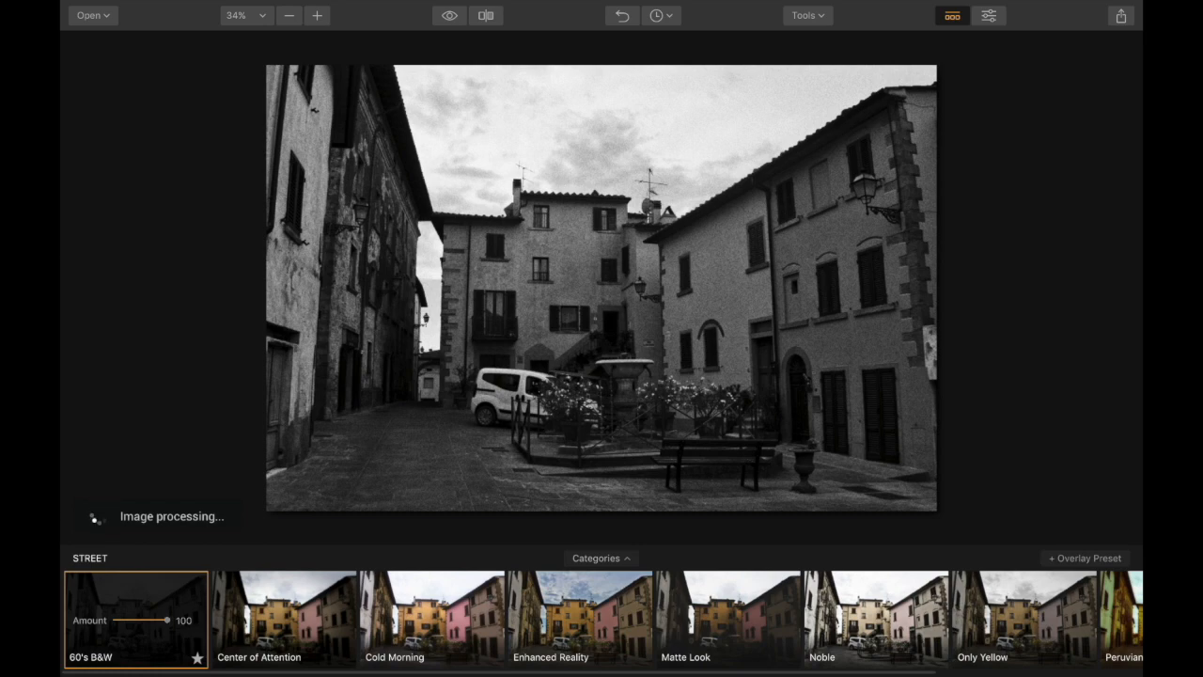
{"action": "left_click", "coordinate": [317, 15]}
{"action": "left_click", "coordinate": [317, 15]}
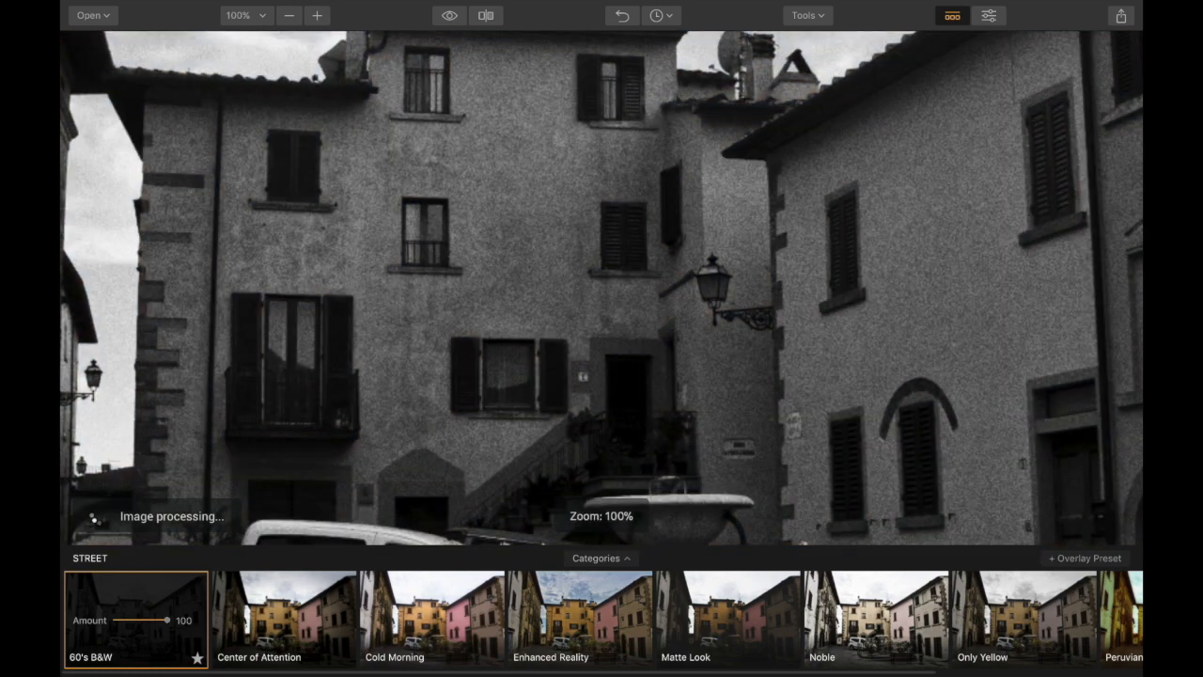
- Examine the black-and-white grain effect across the sky, rooftops and building walls at full size
{"action": "scroll", "coordinate": [601, 286], "scroll_direction": "up", "scroll_amount": 5}
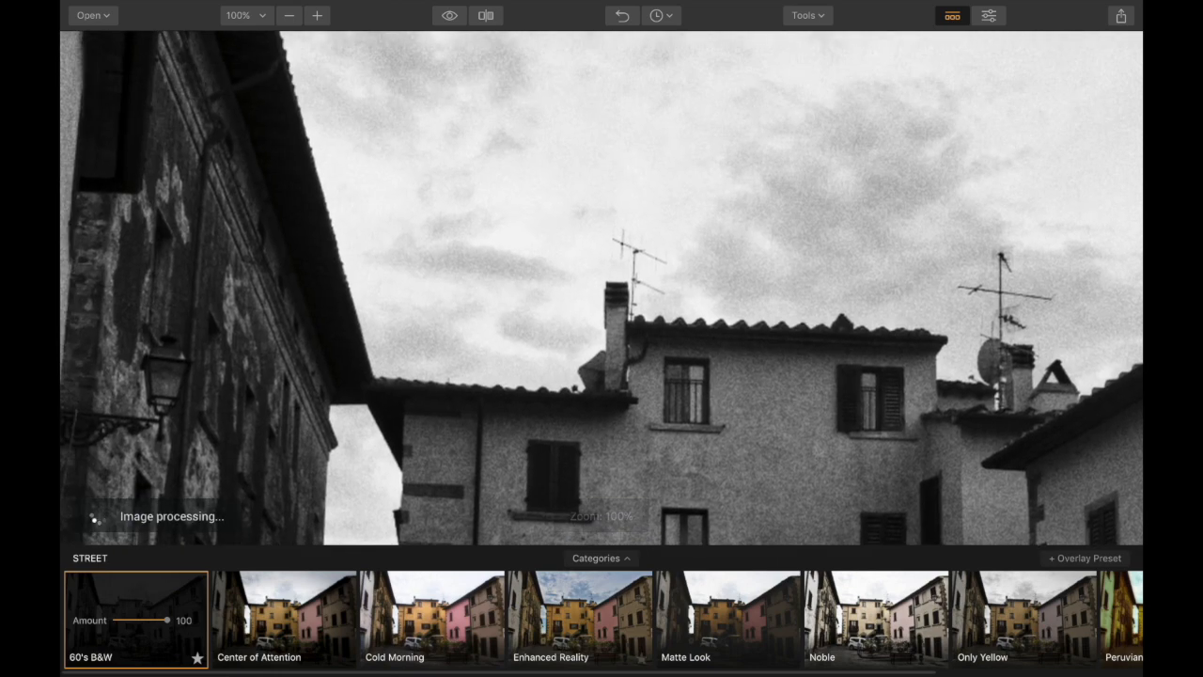
{"action": "scroll", "coordinate": [602, 286], "scroll_direction": "right", "scroll_amount": 3}
{"action": "scroll", "coordinate": [602, 286], "scroll_direction": "down", "scroll_amount": 5}
{"action": "scroll", "coordinate": [602, 286], "scroll_direction": "right", "scroll_amount": 2}
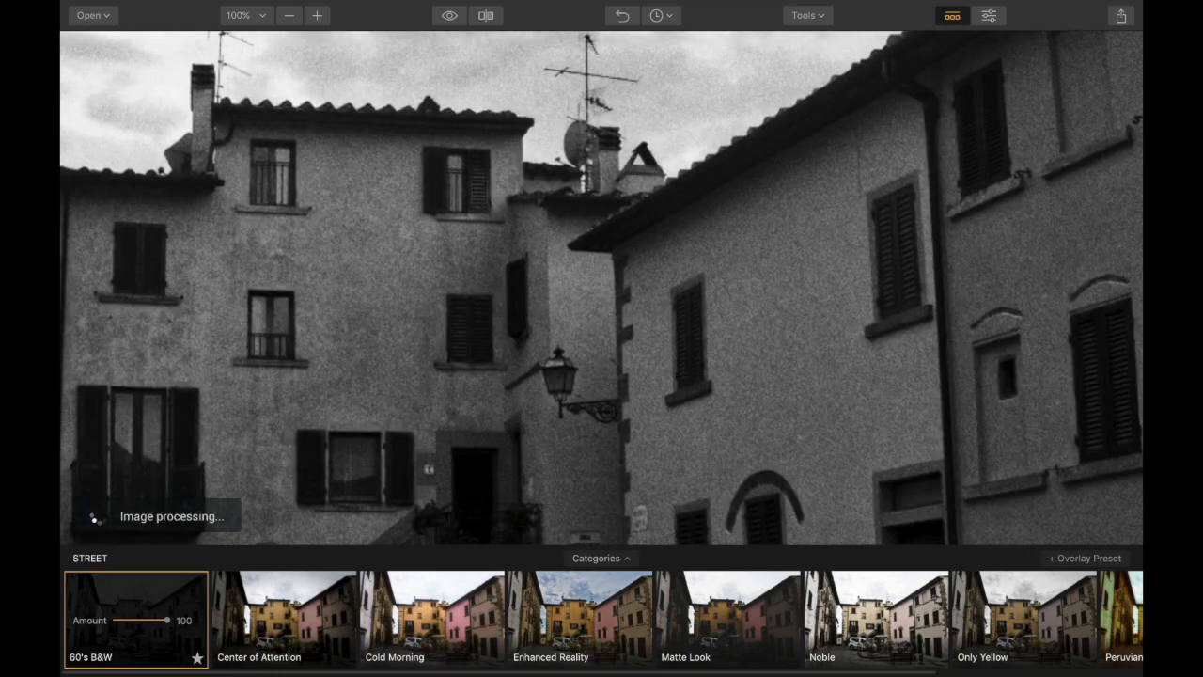
{"action": "scroll", "coordinate": [602, 286], "scroll_direction": "down", "scroll_amount": 3}
{"action": "scroll", "coordinate": [602, 287], "scroll_direction": "left", "scroll_amount": 4}
{"action": "scroll", "coordinate": [602, 286], "scroll_direction": "up", "scroll_amount": 3}
{"action": "scroll", "coordinate": [602, 286], "scroll_direction": "right", "scroll_amount": 1}
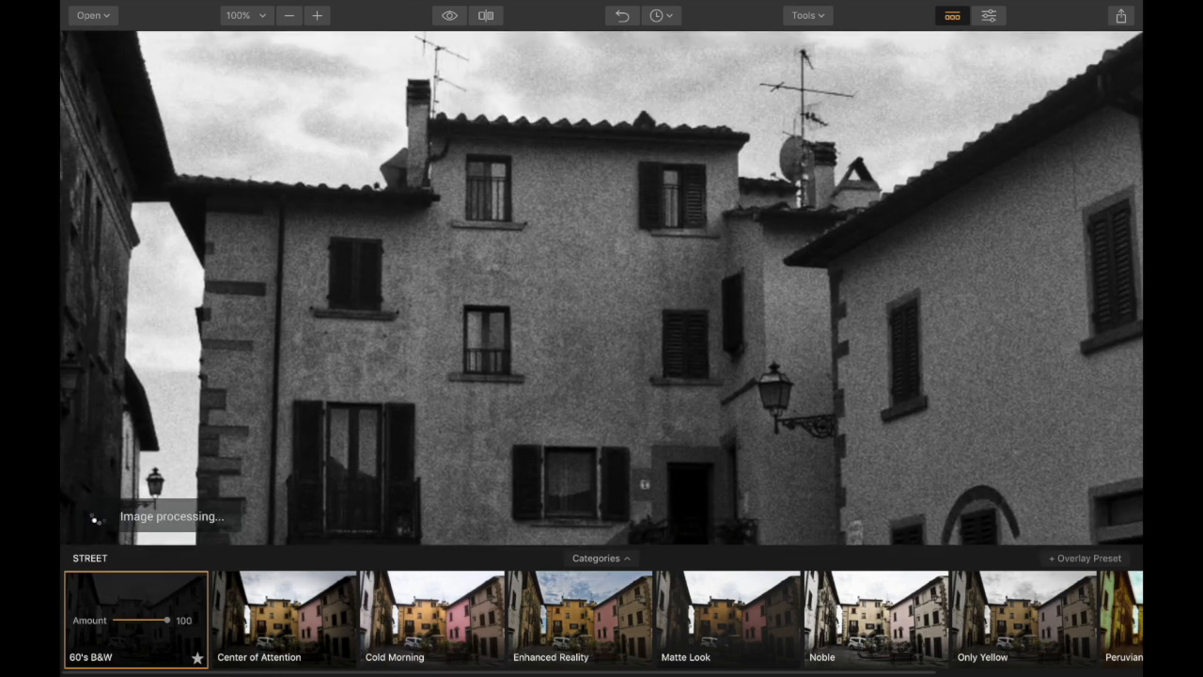
{"action": "scroll", "coordinate": [602, 286], "scroll_direction": "up", "scroll_amount": 4}
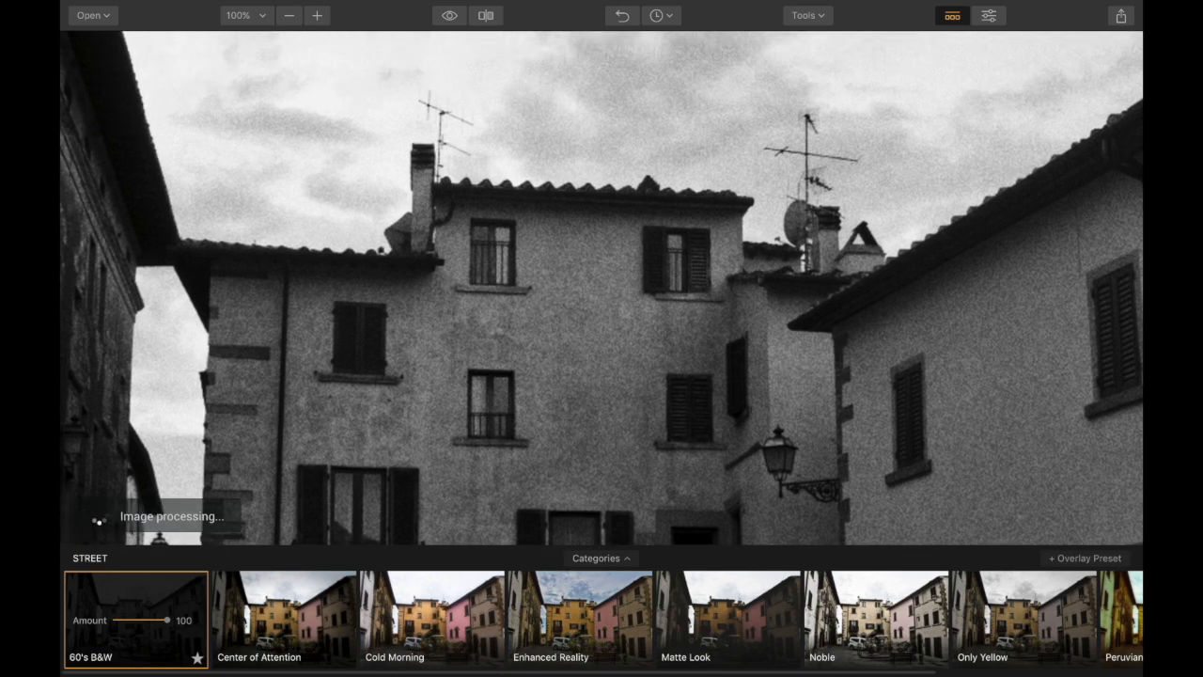
{"action": "scroll", "coordinate": [601, 287], "scroll_direction": "left", "scroll_amount": 3}
{"action": "scroll", "coordinate": [602, 287], "scroll_direction": "right", "scroll_amount": 3}
{"action": "scroll", "coordinate": [602, 287], "scroll_direction": "down", "scroll_amount": 3}
{"action": "scroll", "coordinate": [601, 286], "scroll_direction": "left", "scroll_amount": 1}
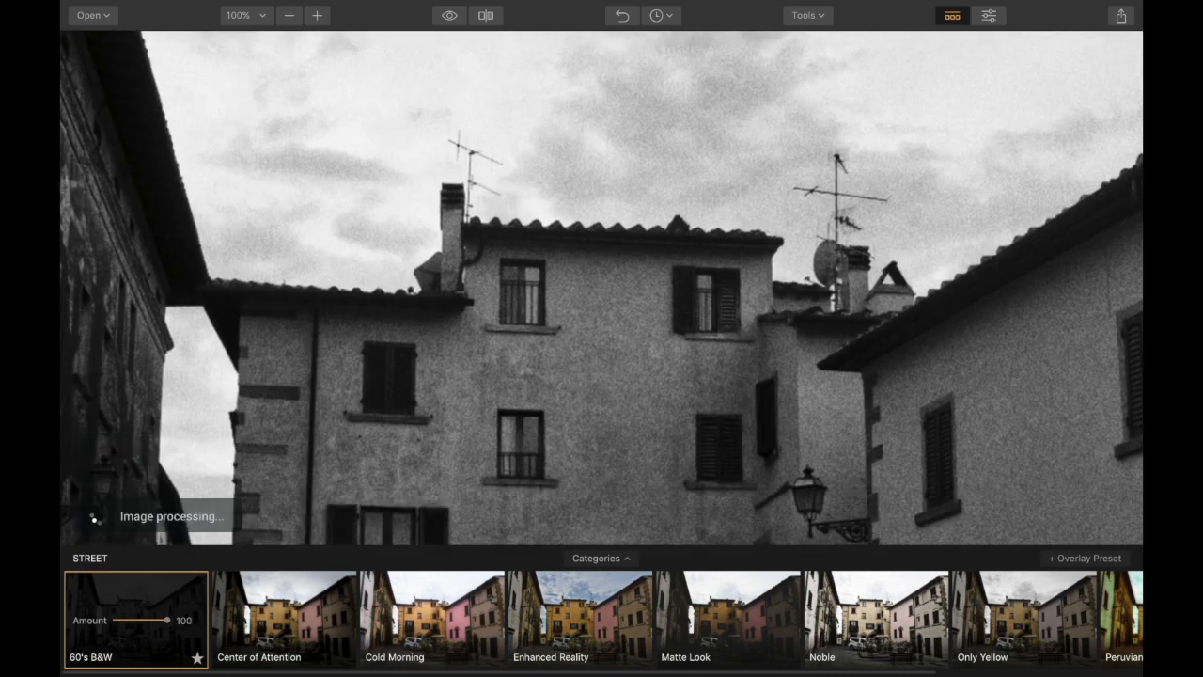
{"action": "scroll", "coordinate": [601, 286], "scroll_direction": "right", "scroll_amount": 4}
{"action": "scroll", "coordinate": [602, 287], "scroll_direction": "down", "scroll_amount": 1}
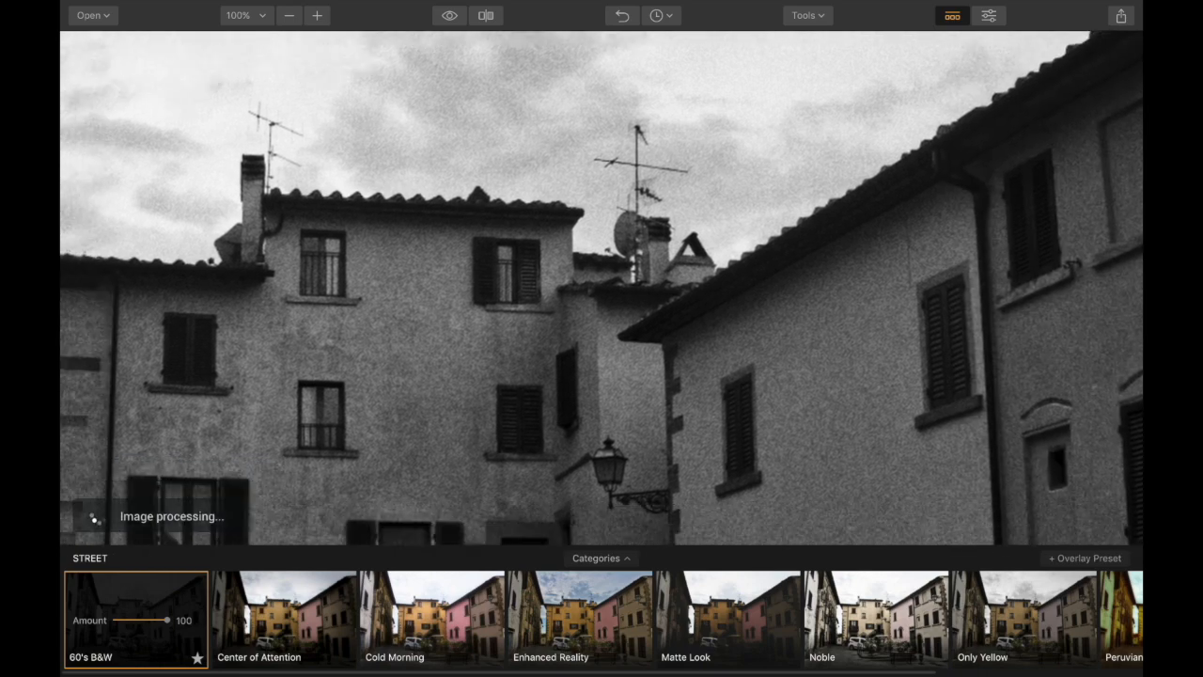
{"action": "scroll", "coordinate": [601, 287], "scroll_direction": "left", "scroll_amount": 1}
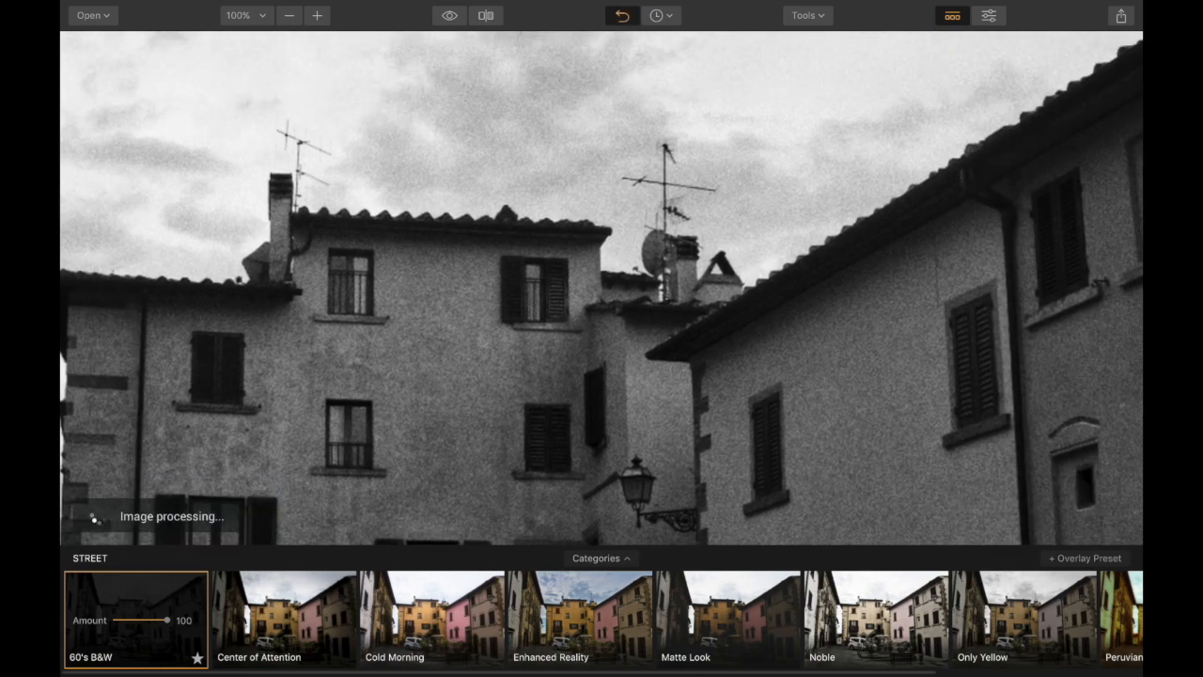
- Undo the 60's B&W preset and set the view to 50%
{"action": "key", "text": "ctrl+z"}
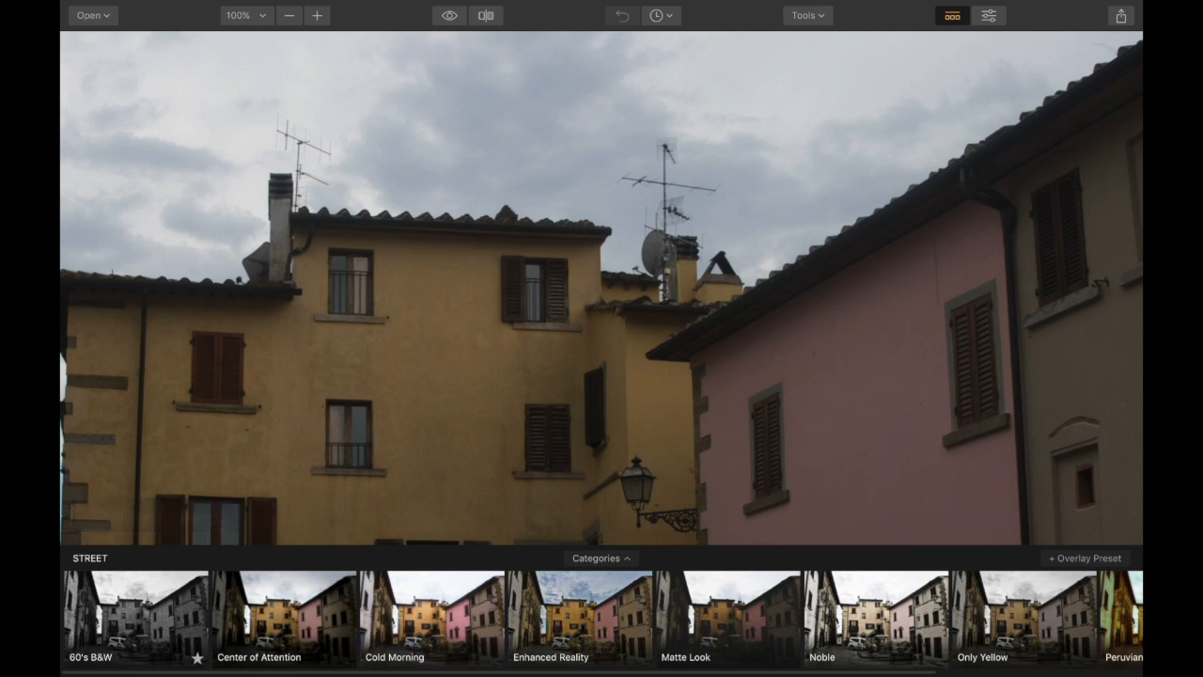
{"action": "key", "text": "super+minus"}
{"action": "key", "text": "super+minus"}
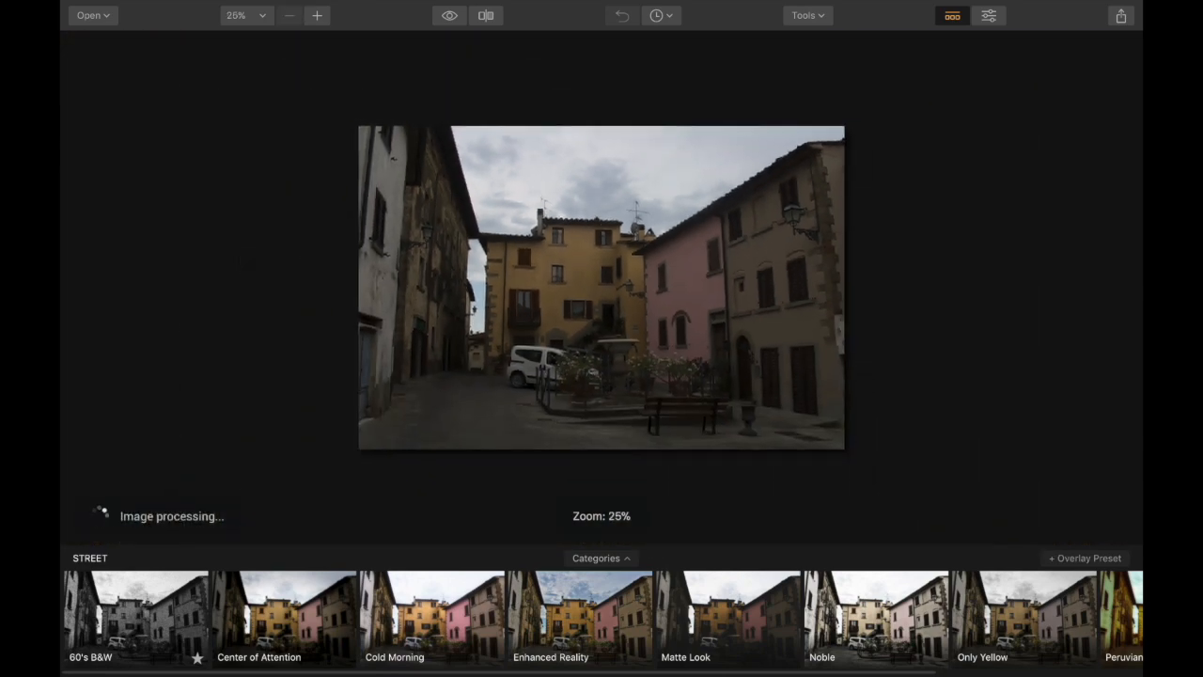
{"action": "key", "text": "super+plus"}
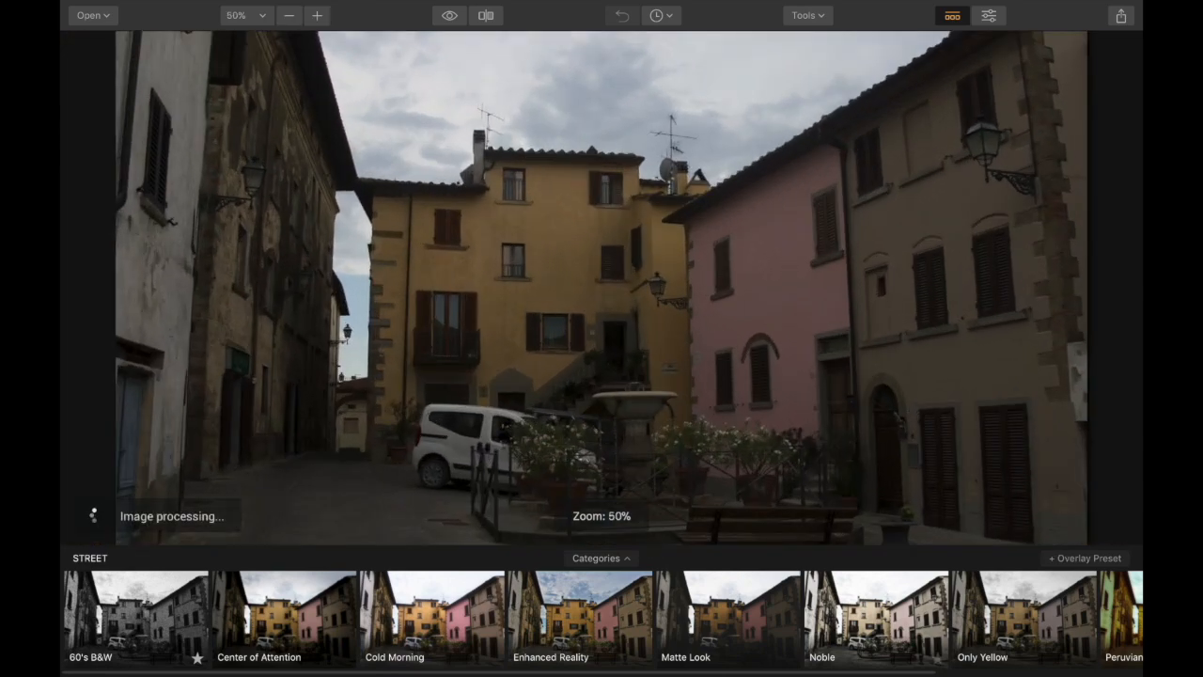
- Apply the Center of Attention Street preset to the photo and view it at 100%
{"action": "left_click", "coordinate": [284, 615]}
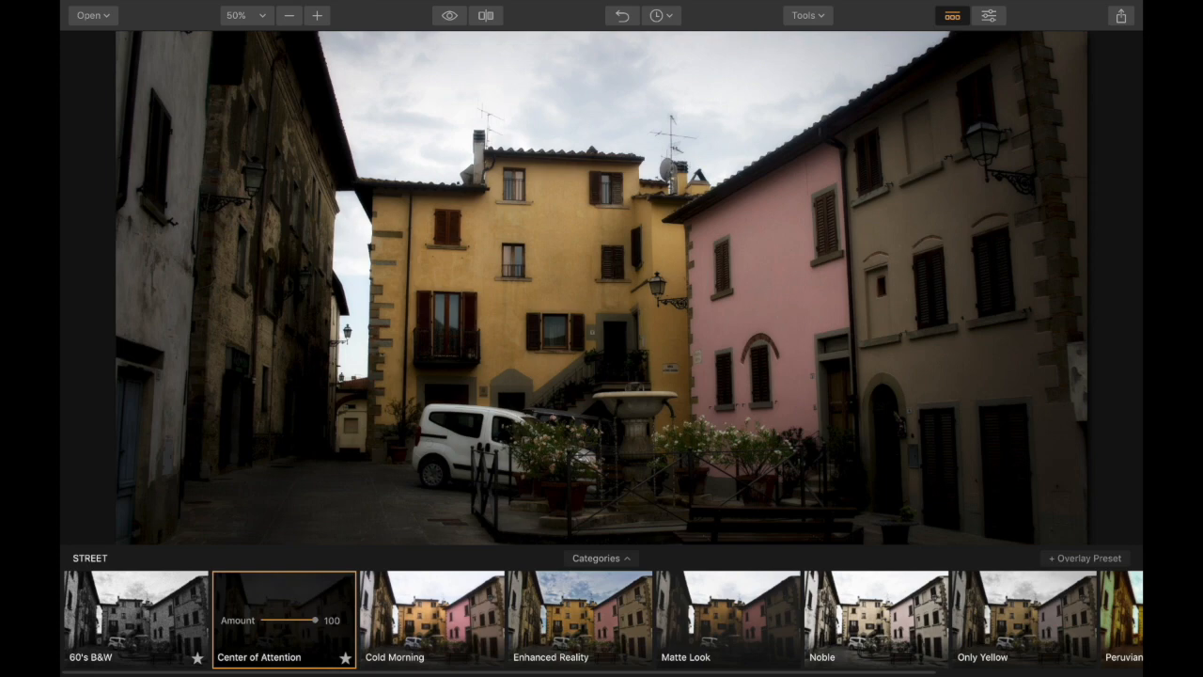
{"action": "key", "text": "super+minus"}
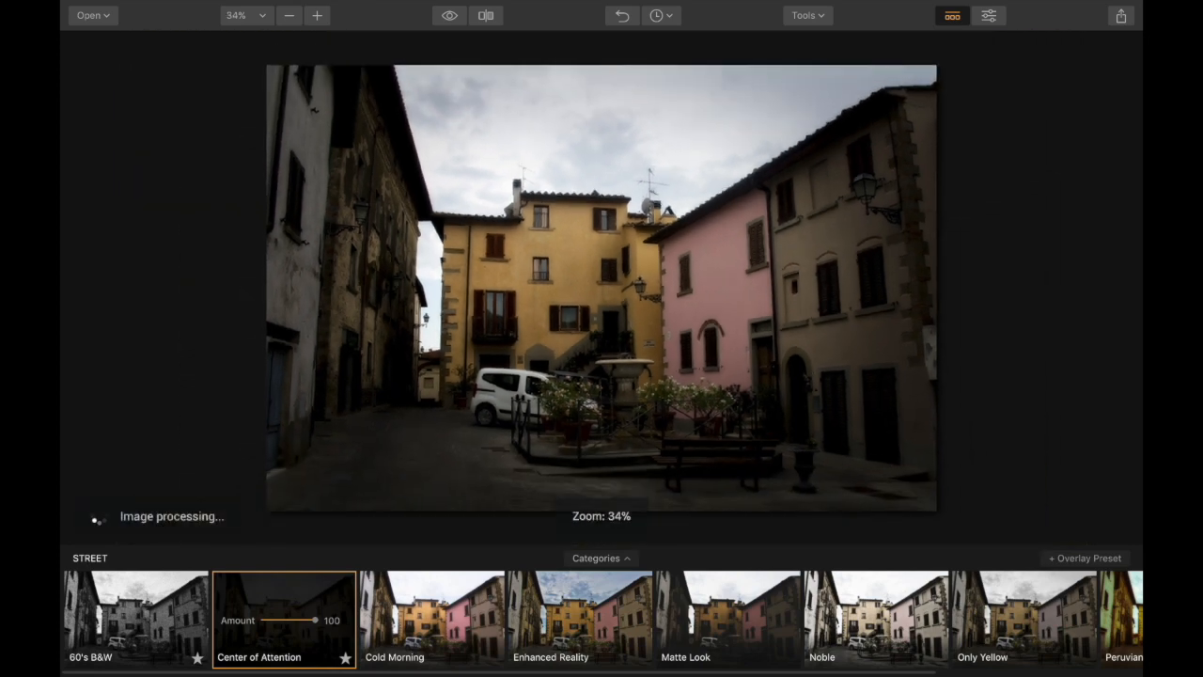
{"action": "key", "text": "super+plus"}
{"action": "key", "text": "super+plus"}
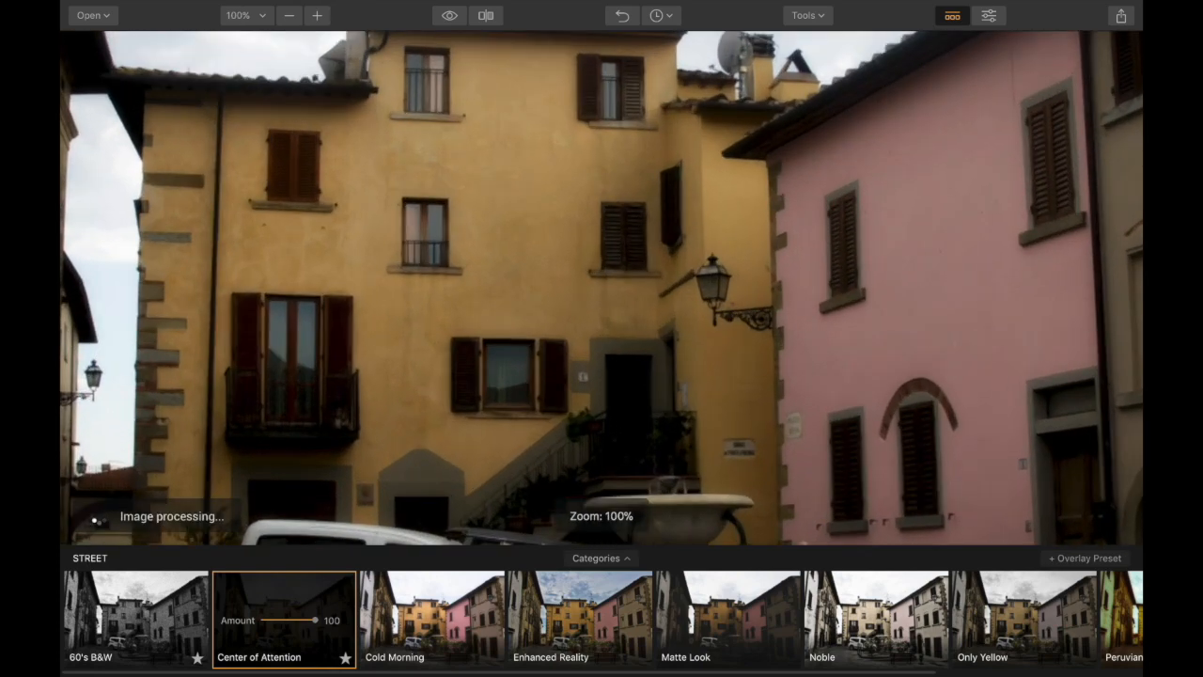
- Examine the Center of Attention effect on the dark alley, van, fountain, houses and sky at full size
{"action": "scroll", "coordinate": [601, 288], "scroll_direction": "left", "scroll_amount": 5}
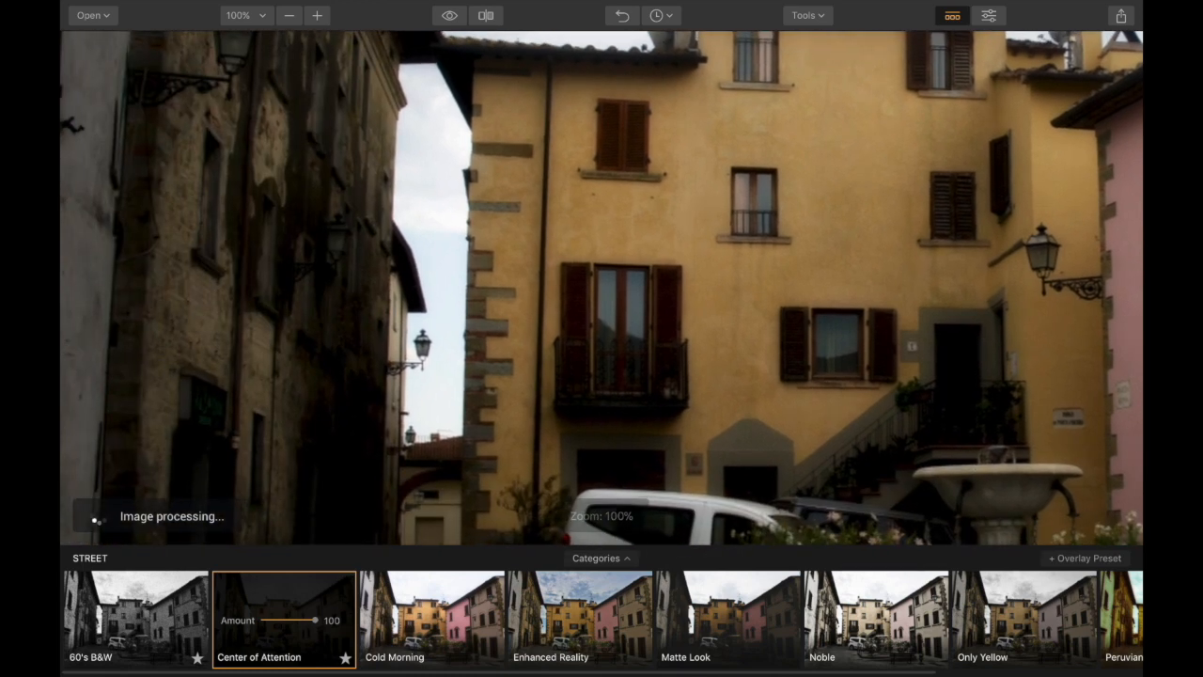
{"action": "scroll", "coordinate": [602, 287], "scroll_direction": "down", "scroll_amount": 3}
{"action": "scroll", "coordinate": [601, 288], "scroll_direction": "right", "scroll_amount": 3}
{"action": "scroll", "coordinate": [602, 287], "scroll_direction": "down", "scroll_amount": 3}
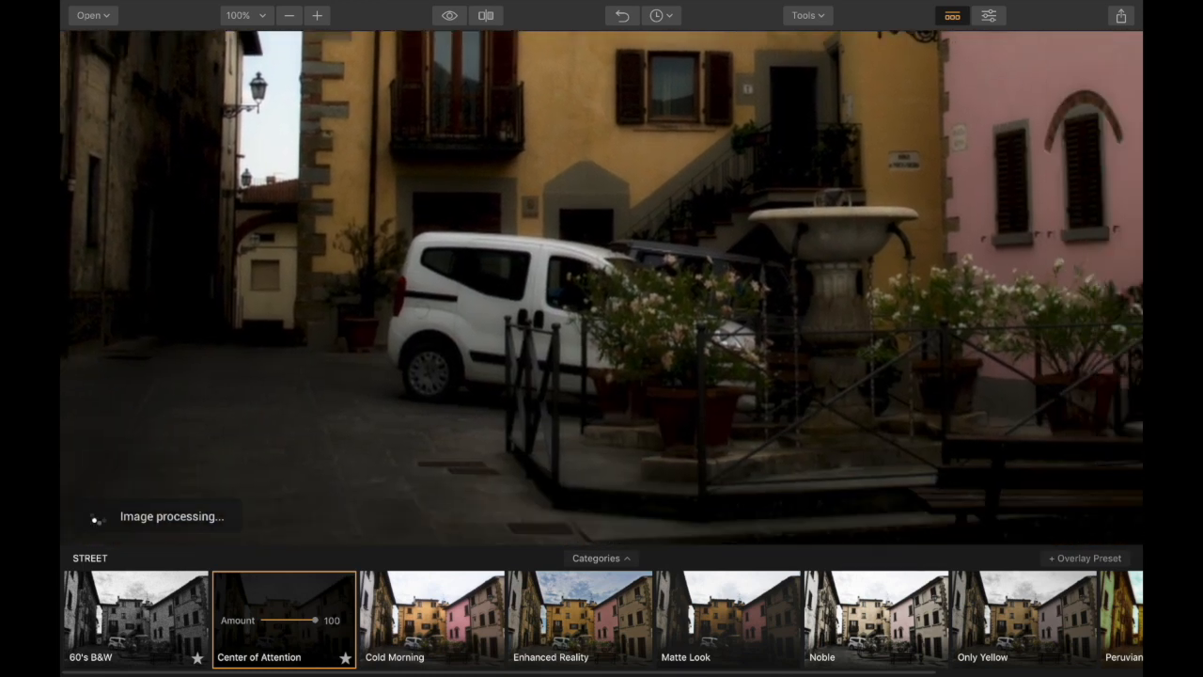
{"action": "scroll", "coordinate": [602, 287], "scroll_direction": "right", "scroll_amount": 8}
{"action": "scroll", "coordinate": [601, 288], "scroll_direction": "up", "scroll_amount": 2}
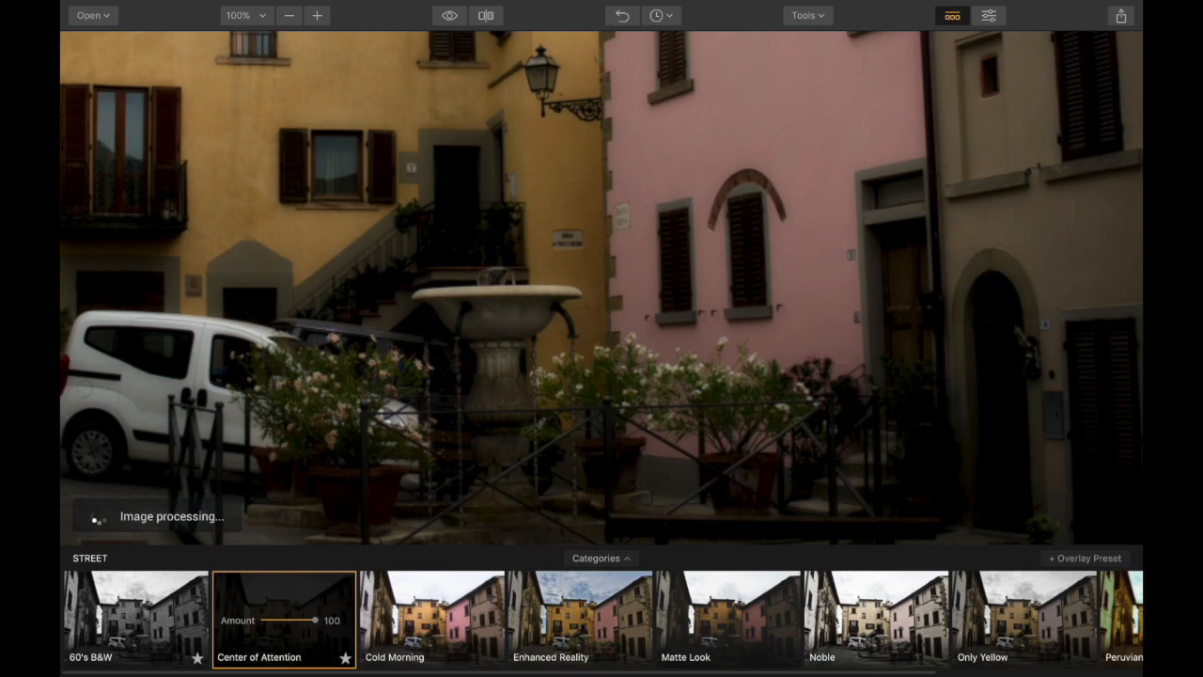
{"action": "scroll", "coordinate": [602, 287], "scroll_direction": "up", "scroll_amount": 6}
{"action": "scroll", "coordinate": [602, 288], "scroll_direction": "left", "scroll_amount": 3}
{"action": "scroll", "coordinate": [601, 288], "scroll_direction": "left", "scroll_amount": 7}
{"action": "scroll", "coordinate": [602, 288], "scroll_direction": "up", "scroll_amount": 1}
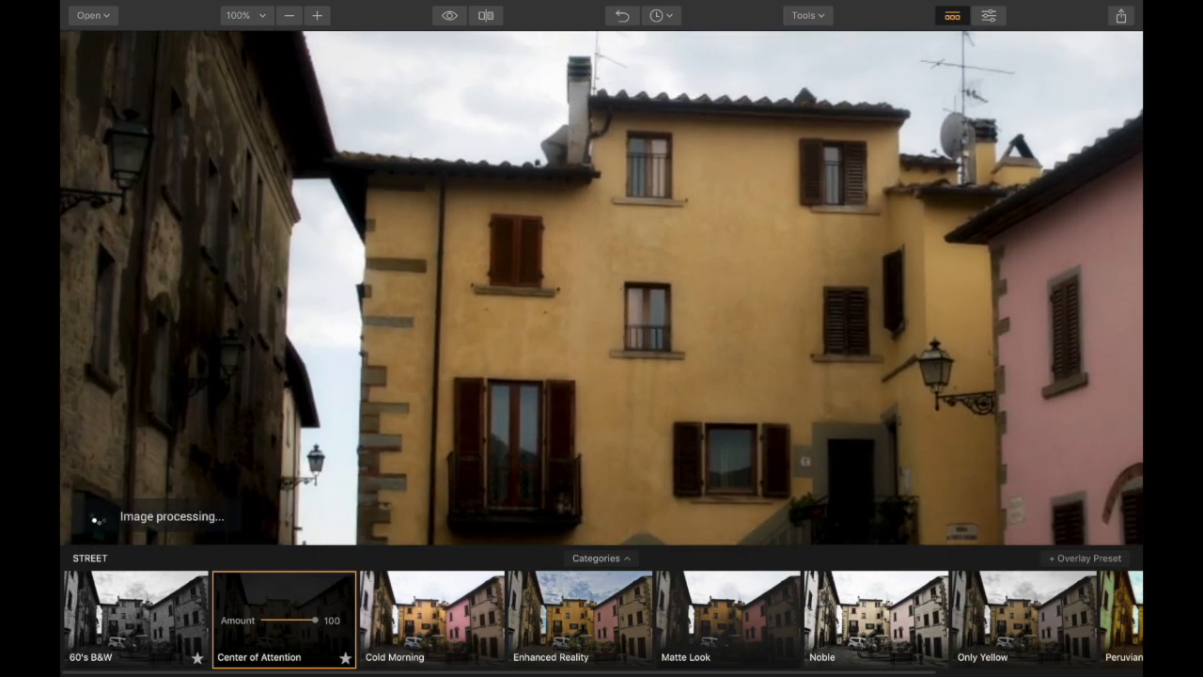
{"action": "scroll", "coordinate": [602, 287], "scroll_direction": "right", "scroll_amount": 7}
{"action": "scroll", "coordinate": [602, 287], "scroll_direction": "up", "scroll_amount": 3}
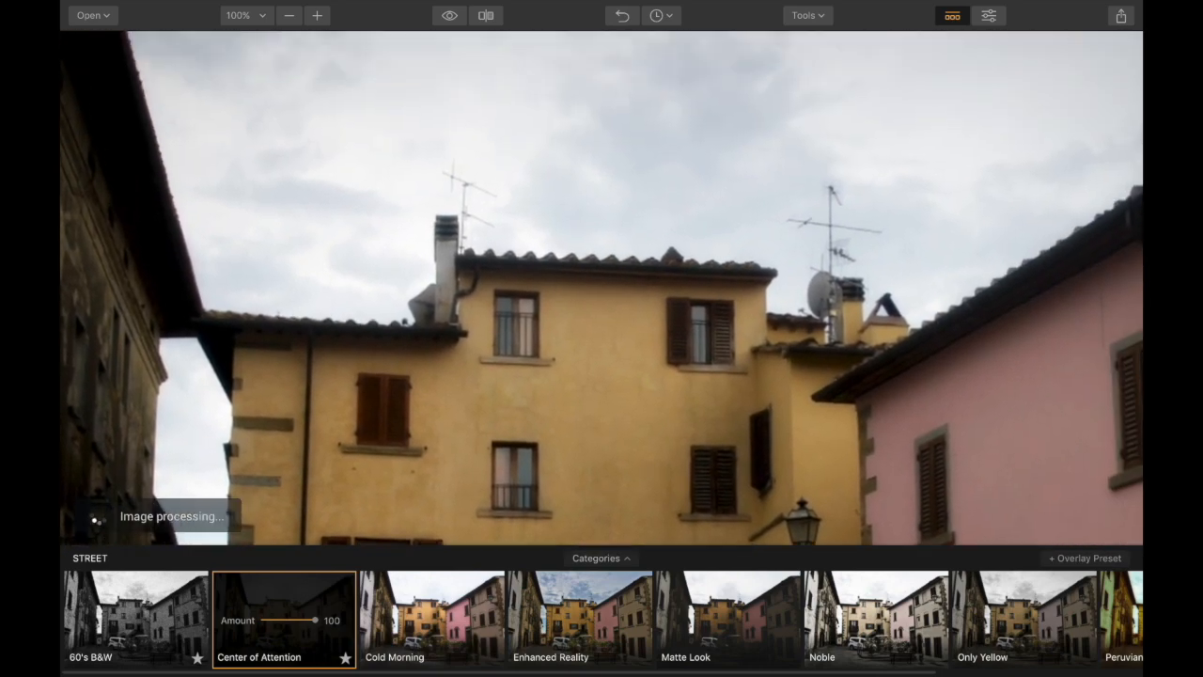
{"action": "scroll", "coordinate": [601, 288], "scroll_direction": "down", "scroll_amount": 13}
{"action": "scroll", "coordinate": [601, 288], "scroll_direction": "up", "scroll_amount": 4}
{"action": "scroll", "coordinate": [601, 288], "scroll_direction": "left", "scroll_amount": 3}
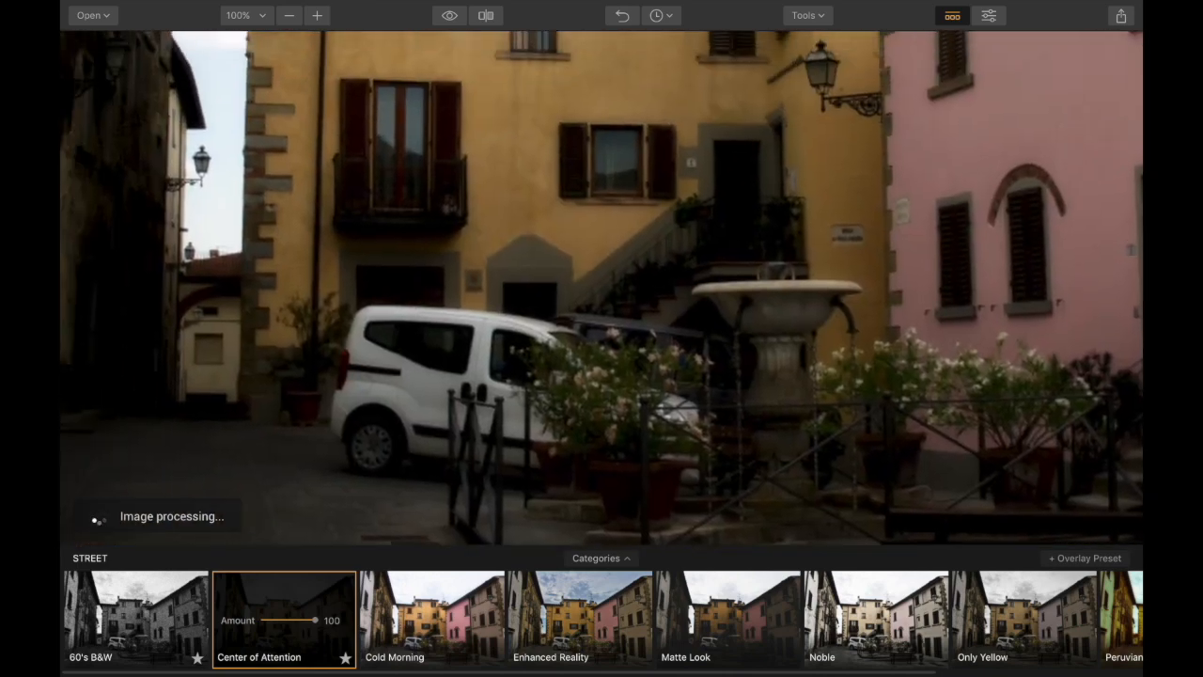
{"action": "scroll", "coordinate": [601, 288], "scroll_direction": "right", "scroll_amount": 3}
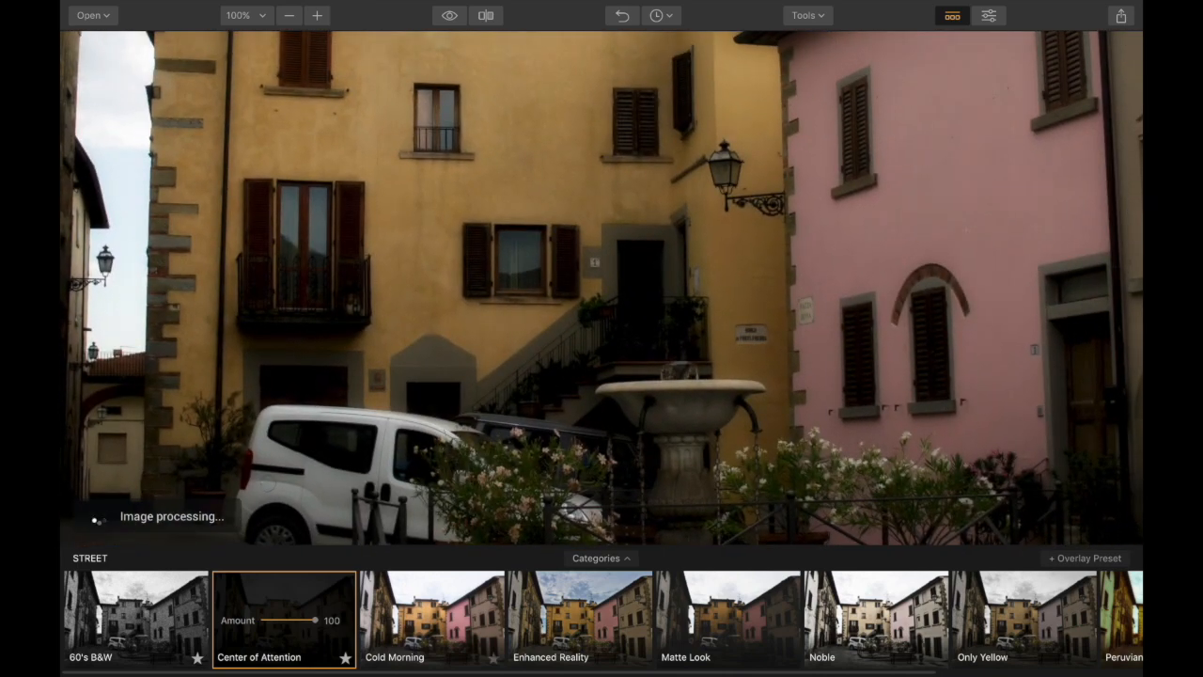
- Switch the Center of Attention preset's Amount between 0 and 100 to compare its effect, ending at 100
{"action": "left_click_drag", "start_coordinate": [314, 620], "coordinate": [262, 619]}
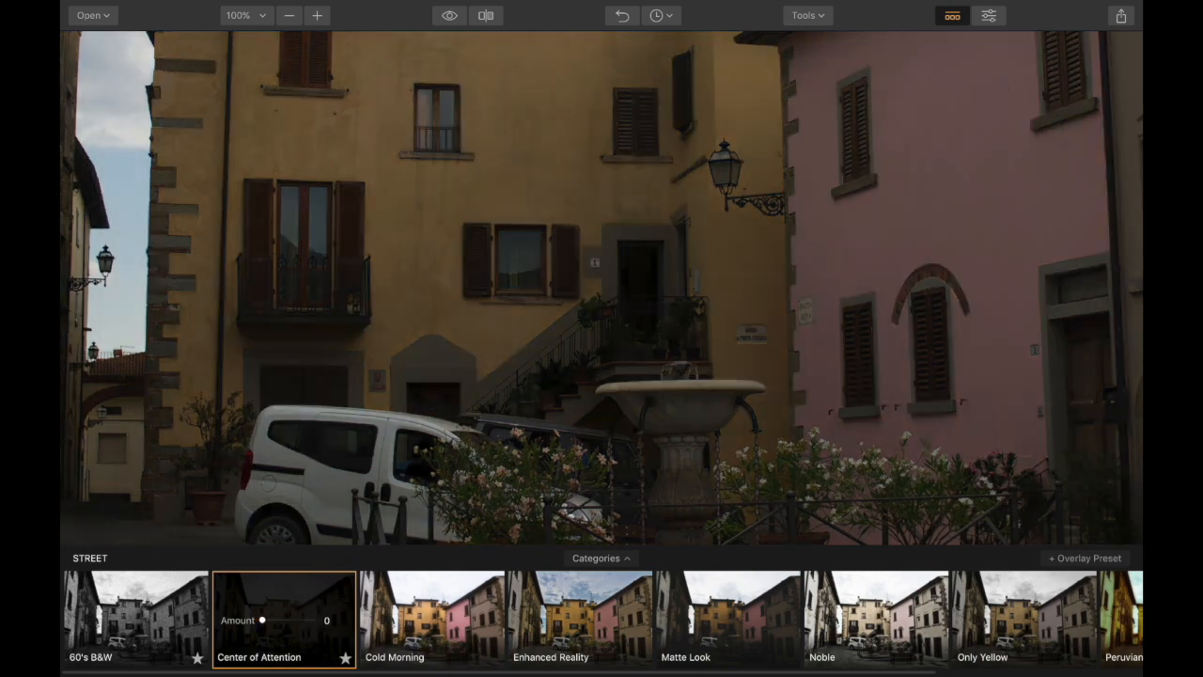
{"action": "left_click_drag", "start_coordinate": [262, 620], "coordinate": [315, 620]}
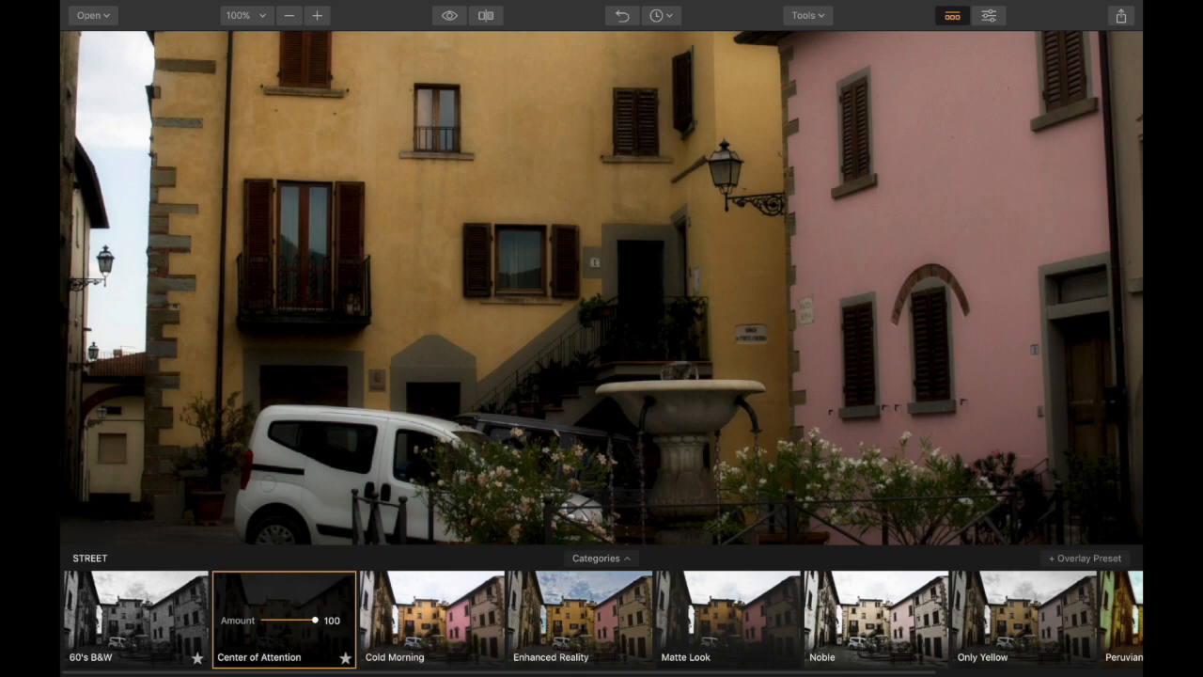
{"action": "left_click_drag", "start_coordinate": [315, 619], "coordinate": [262, 620]}
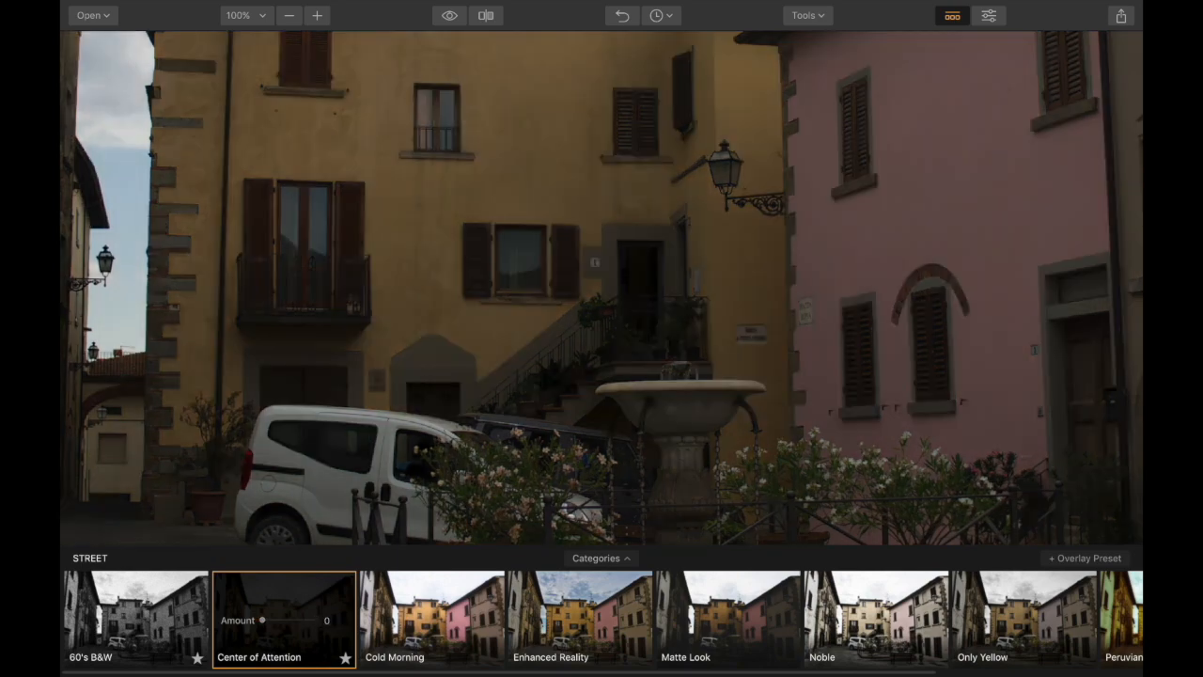
{"action": "left_click_drag", "start_coordinate": [602, 339], "coordinate": [734, 248]}
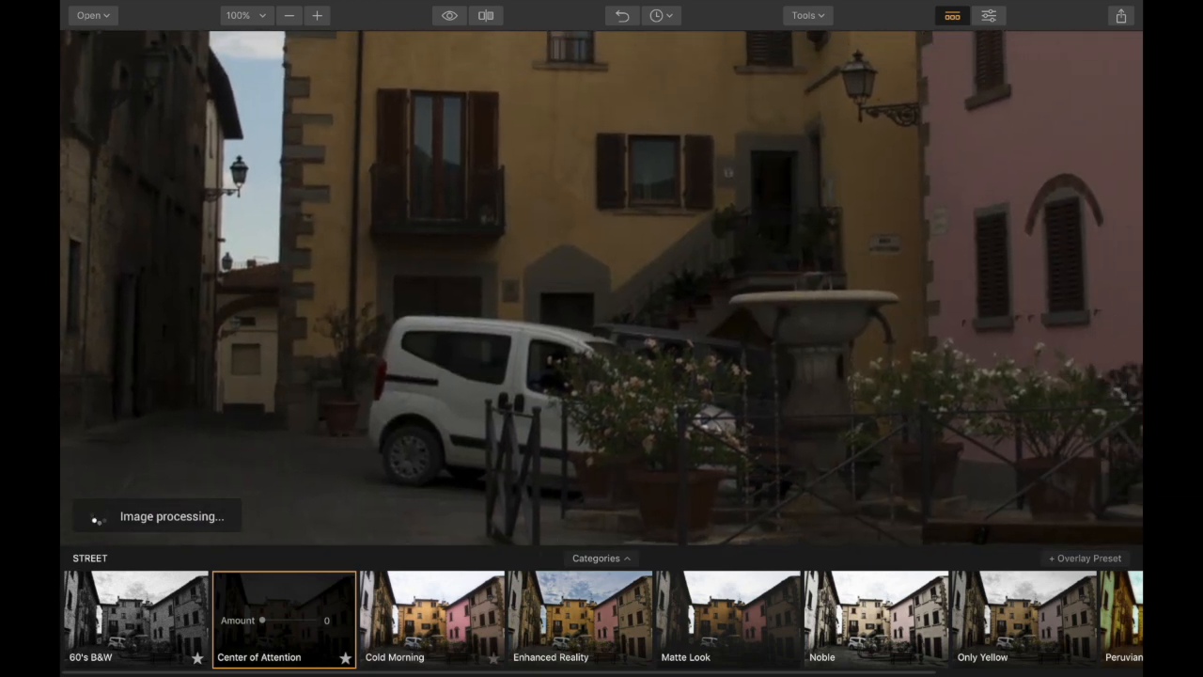
{"action": "left_click_drag", "start_coordinate": [262, 620], "coordinate": [315, 620]}
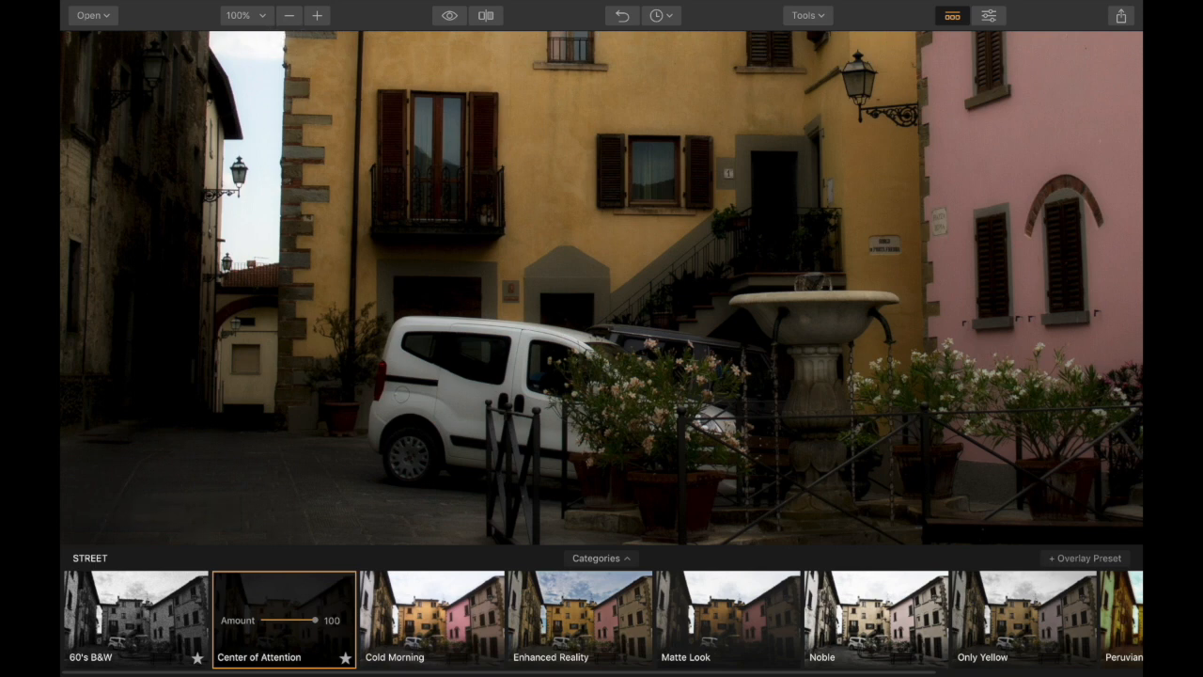
- Compare the photo before and after the preset in a split view, close the comparison and return to 50% zoom
{"action": "key", "text": ";"}
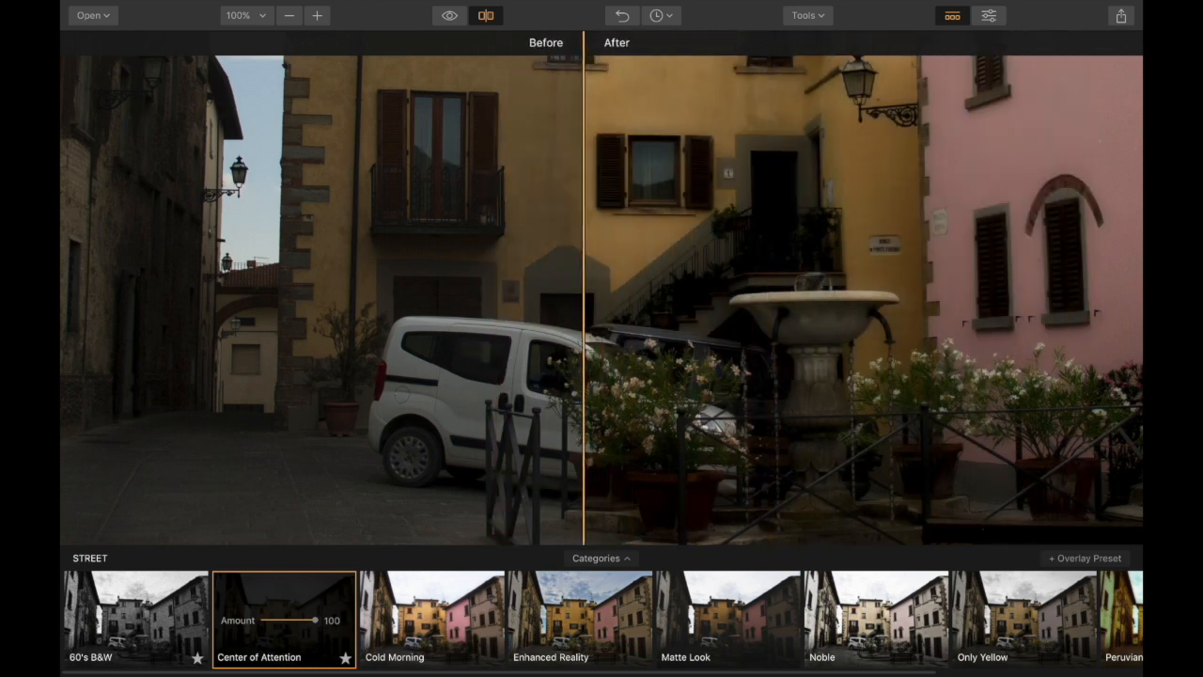
{"action": "key", "text": ";"}
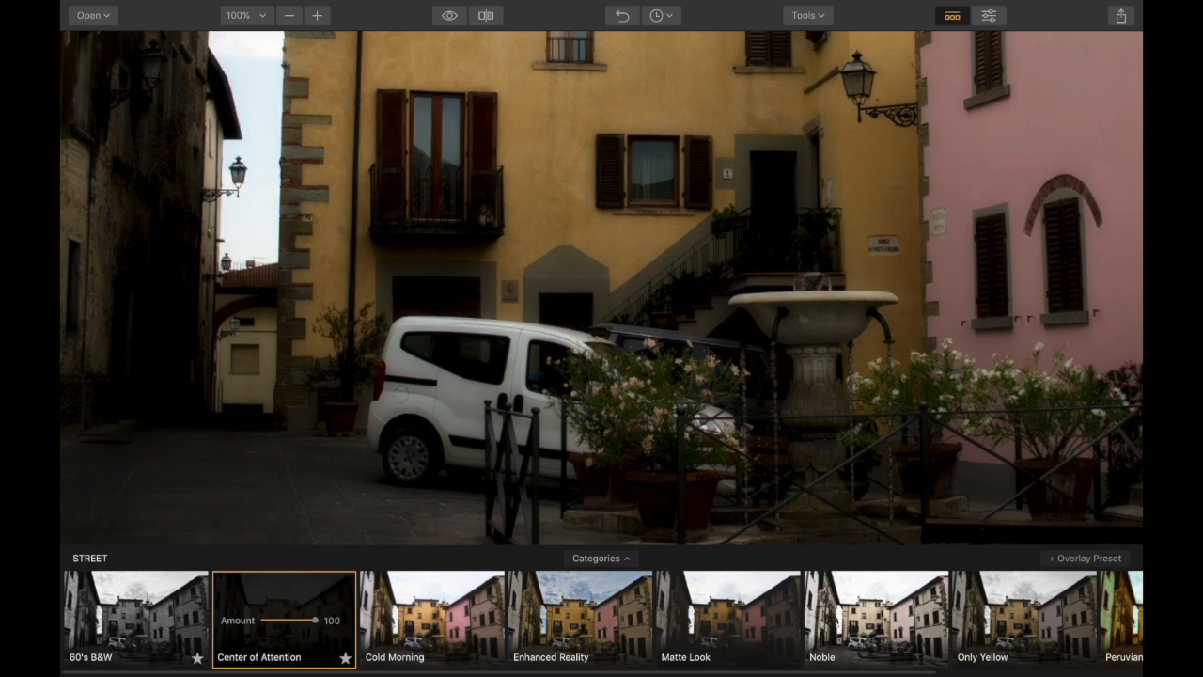
{"action": "key", "text": "super+minus"}
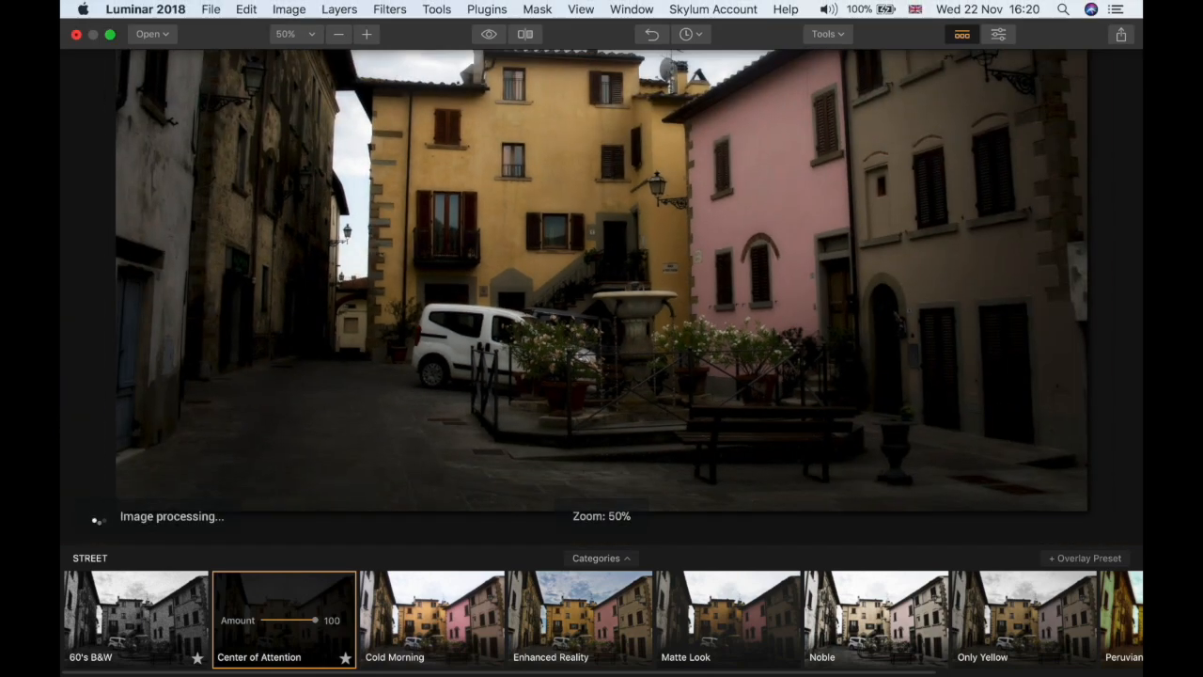
- Show the filter settings and review the preset's Vignette, Image Radiance and Advanced Contrast values
{"action": "key", "text": "Tab"}
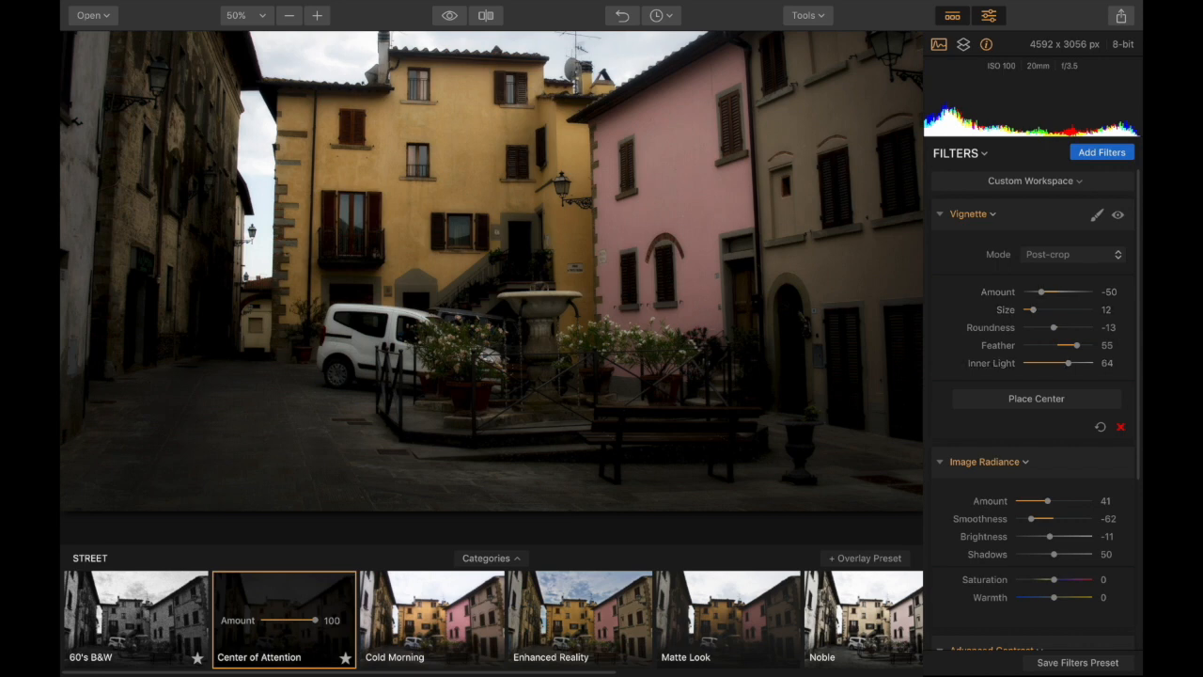
{"action": "scroll", "coordinate": [1033, 412], "scroll_direction": "down", "scroll_amount": 3}
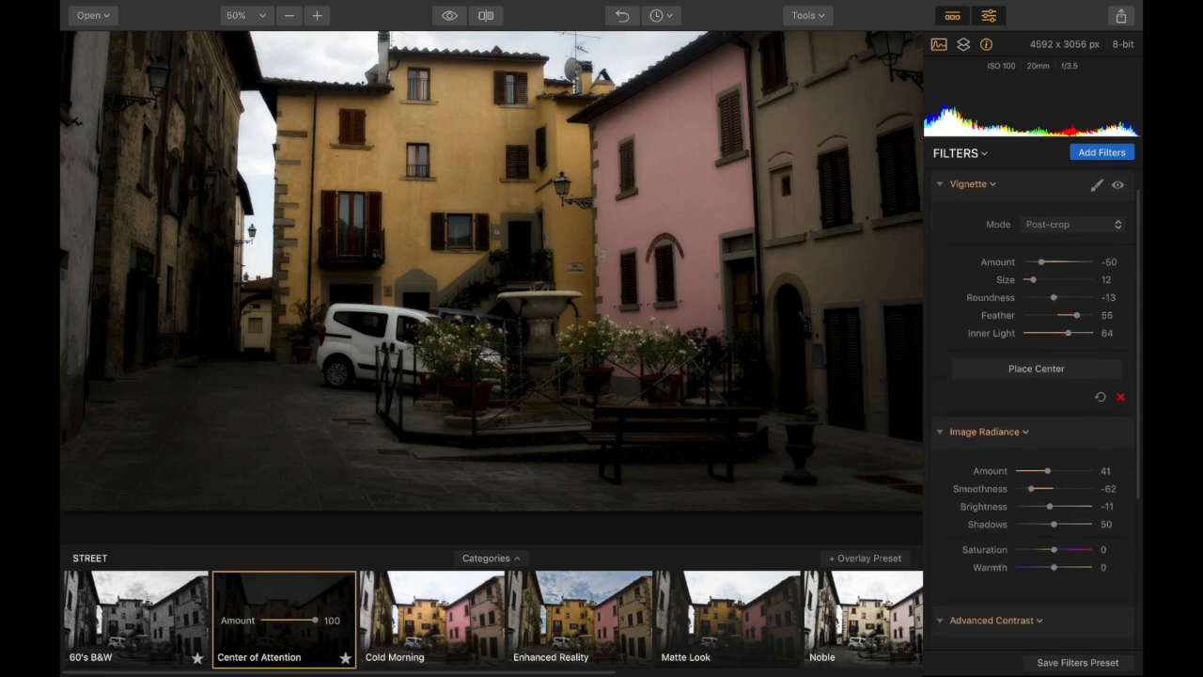
{"action": "scroll", "coordinate": [1033, 412], "scroll_direction": "down", "scroll_amount": 5}
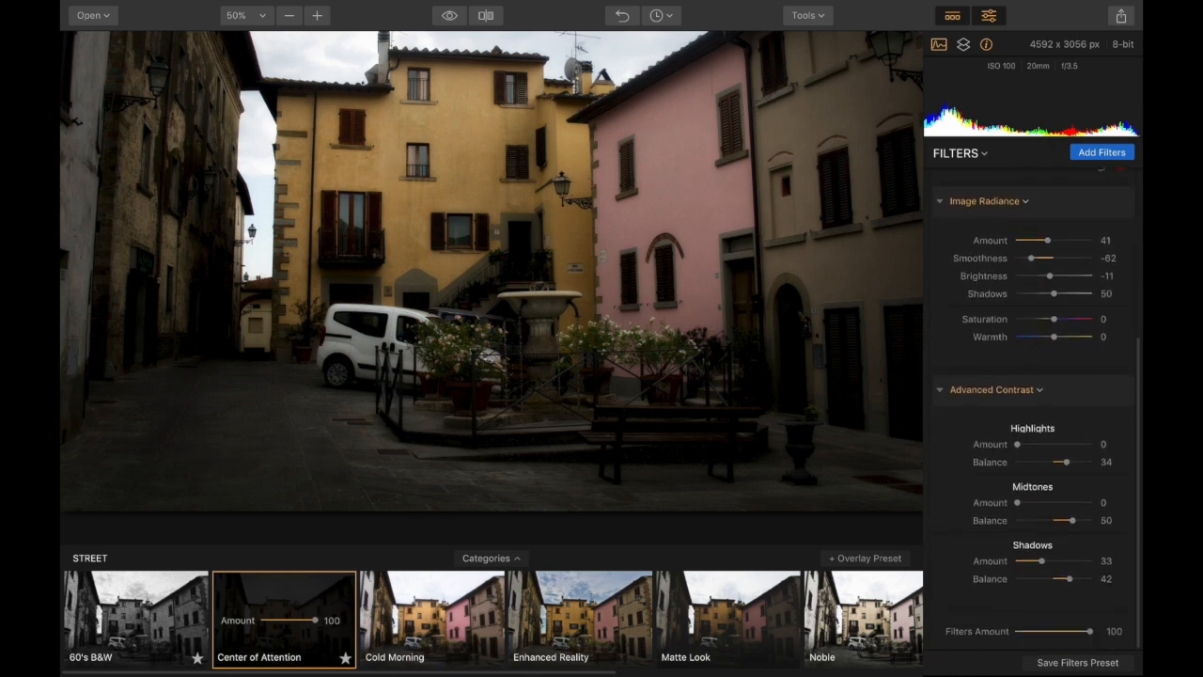
{"action": "scroll", "coordinate": [1033, 412], "scroll_direction": "up", "scroll_amount": 6}
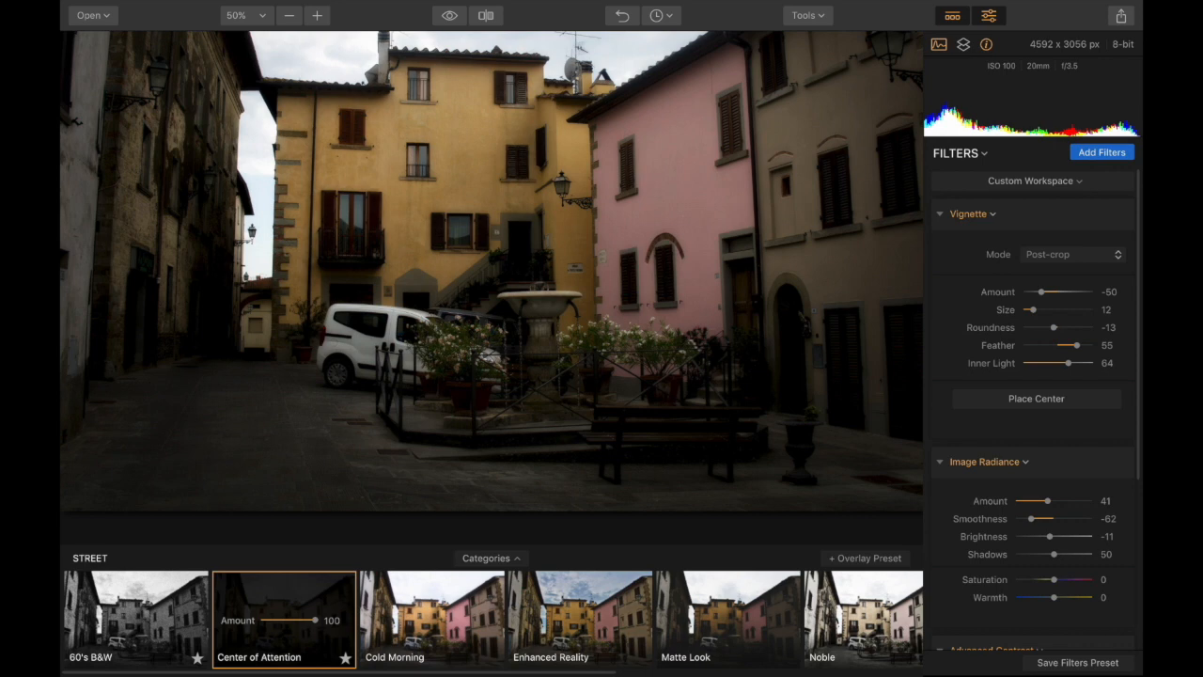
- Switch the filters to the Street workspace and look through its full set, from Develop to Grain
{"action": "left_click", "coordinate": [1034, 181]}
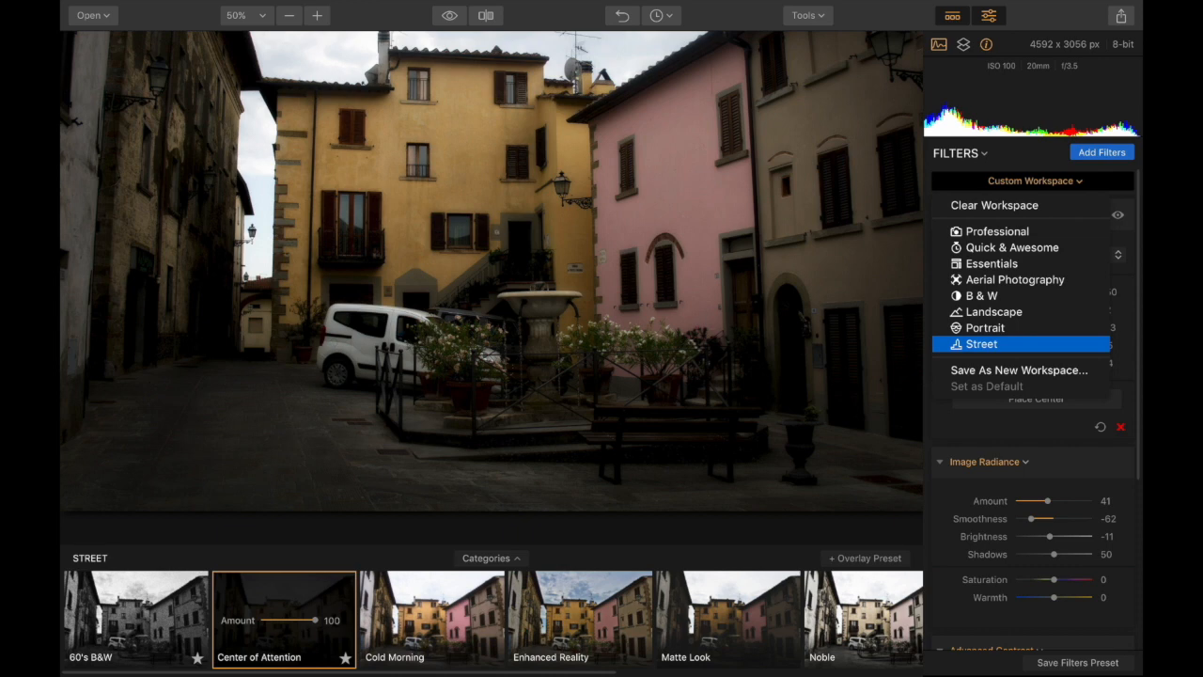
{"action": "key", "text": "Return"}
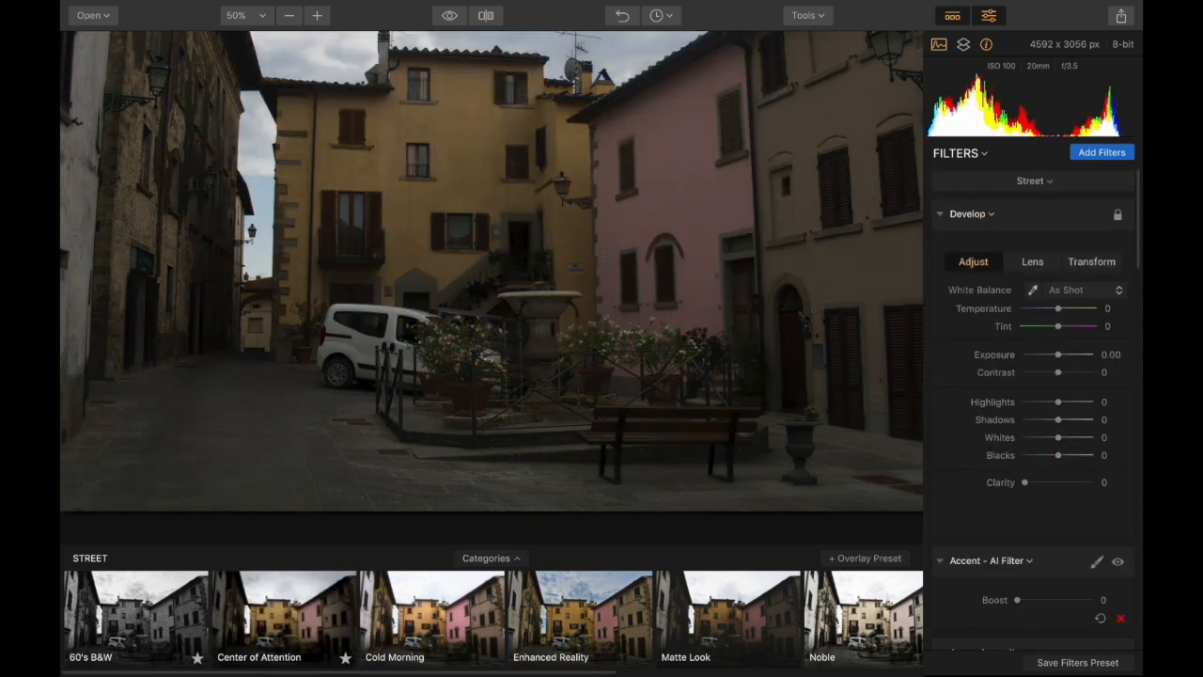
{"action": "scroll", "coordinate": [1001, 454], "scroll_direction": "down", "scroll_amount": 1}
{"action": "scroll", "coordinate": [1001, 455], "scroll_direction": "down", "scroll_amount": 10}
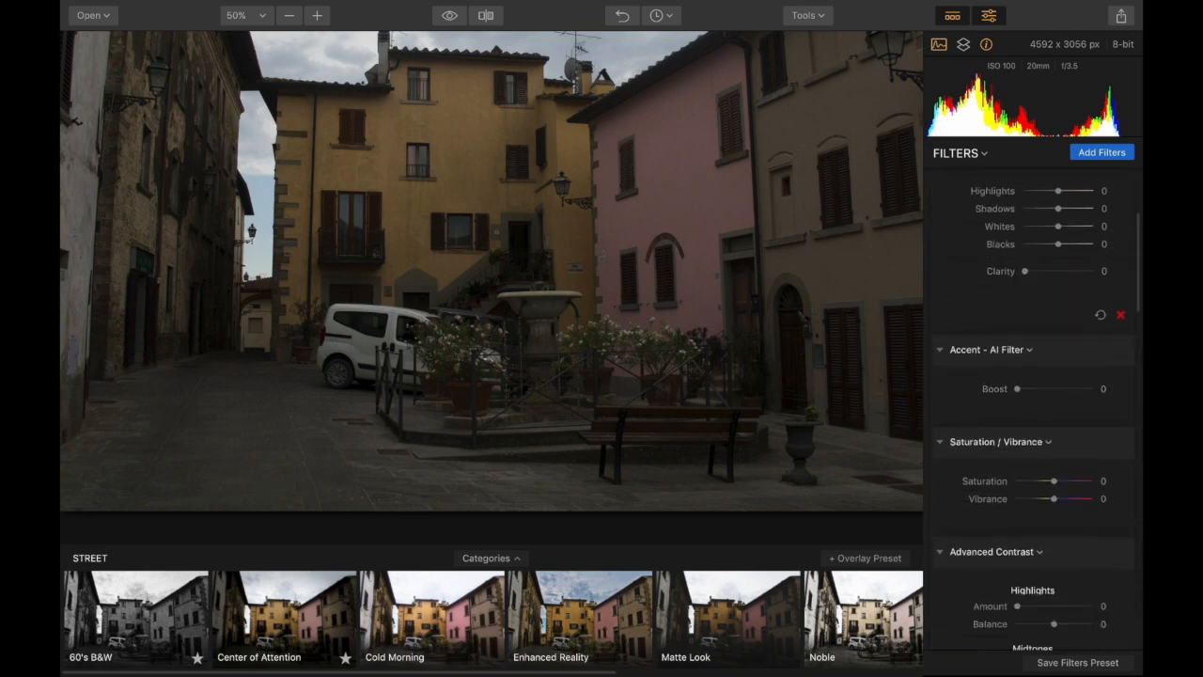
{"action": "scroll", "coordinate": [1034, 404], "scroll_direction": "down", "scroll_amount": 20}
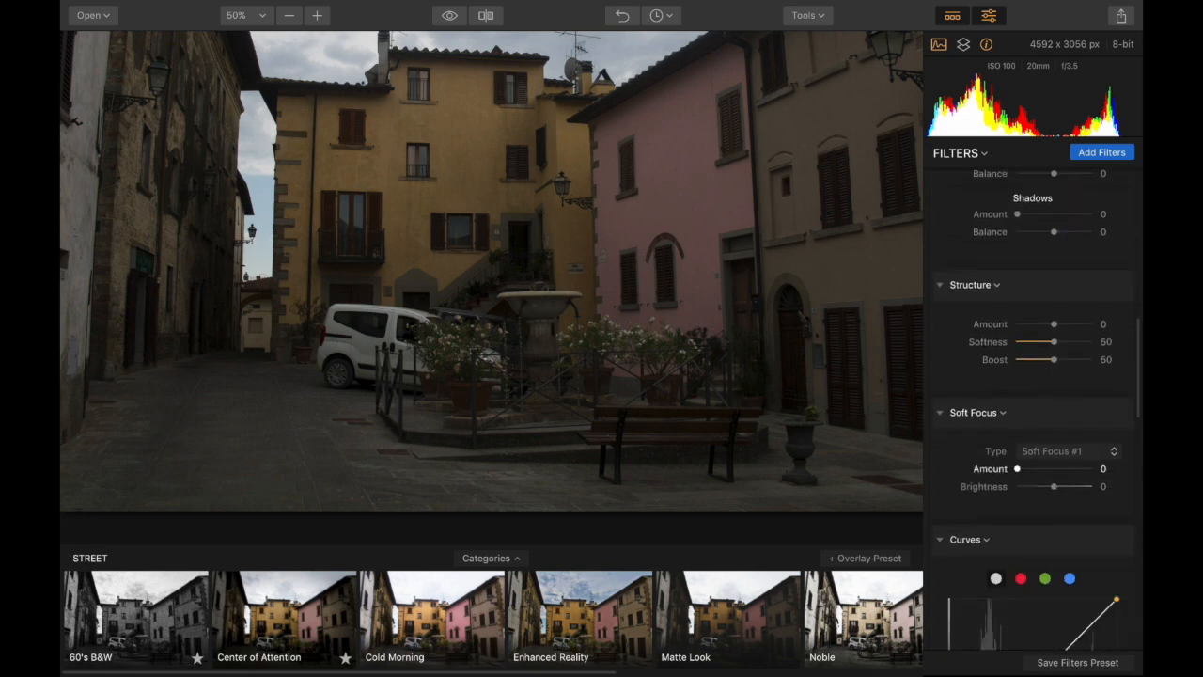
{"action": "scroll", "coordinate": [1034, 405], "scroll_direction": "down", "scroll_amount": 20}
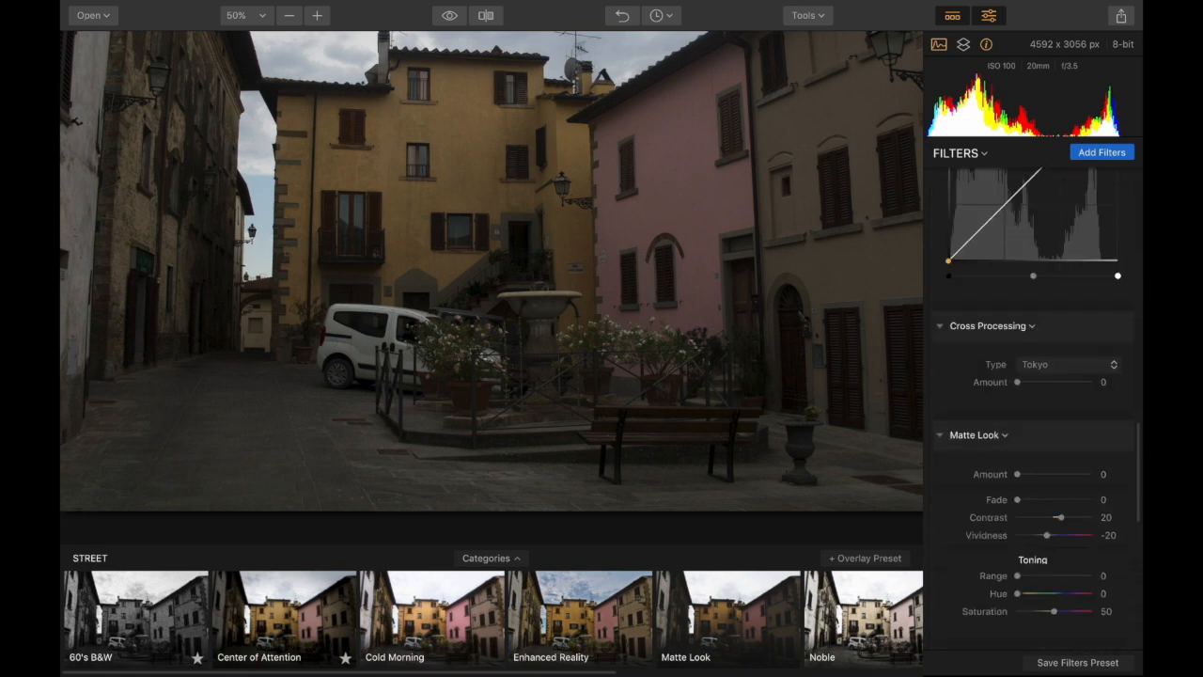
{"action": "scroll", "coordinate": [1033, 404], "scroll_direction": "down", "scroll_amount": 8}
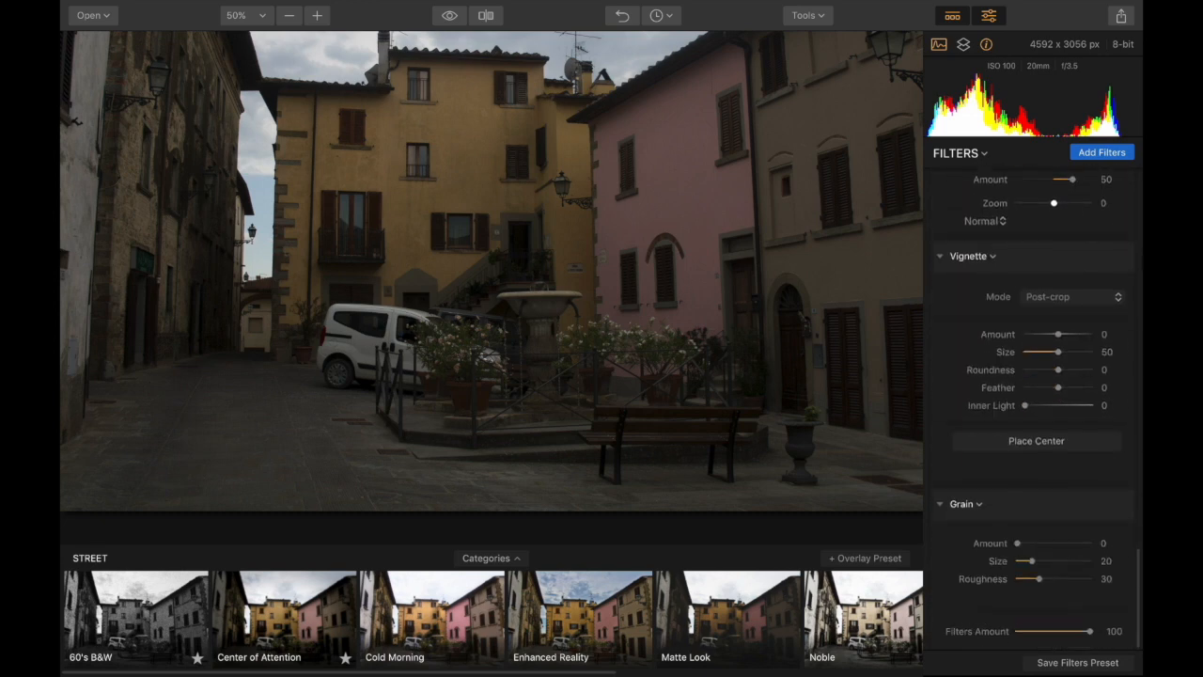
{"action": "scroll", "coordinate": [1034, 404], "scroll_direction": "up", "scroll_amount": 20}
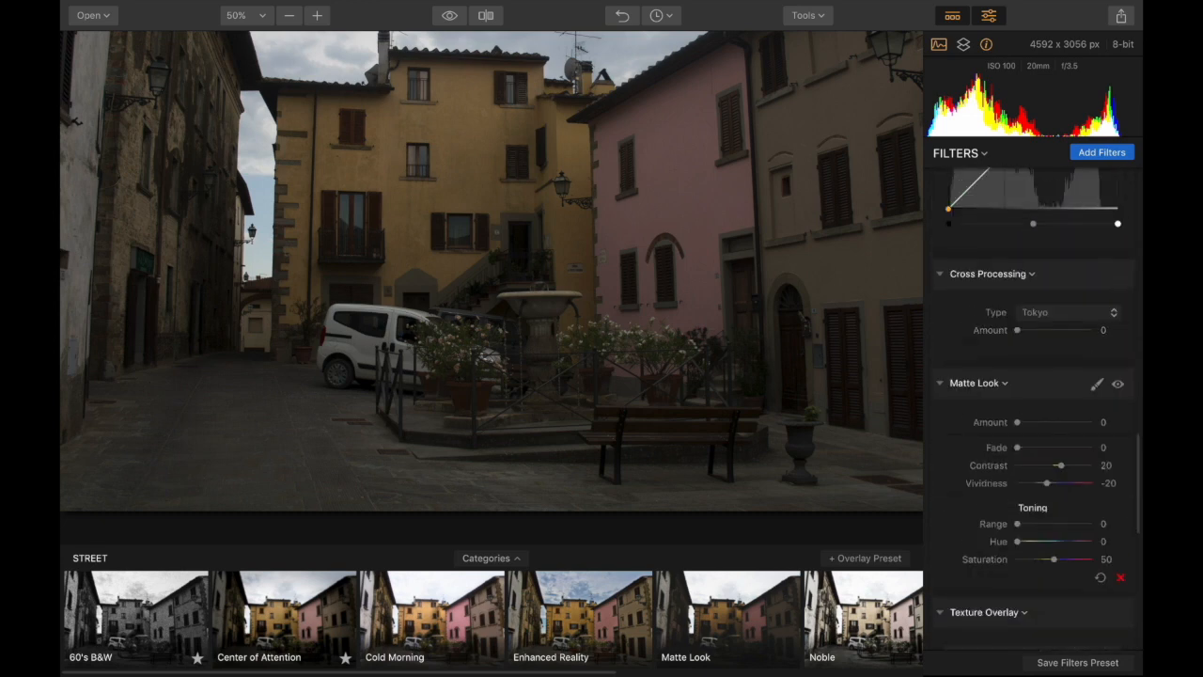
{"action": "scroll", "coordinate": [1033, 404], "scroll_direction": "up", "scroll_amount": 20}
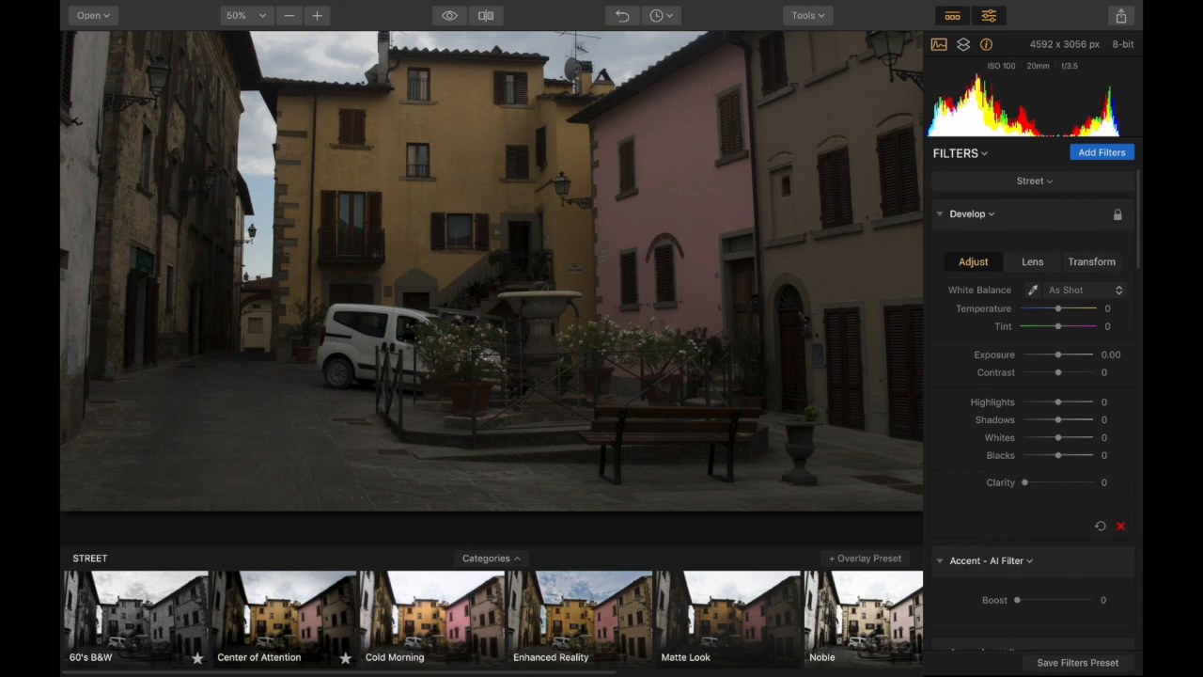
- Try sampling the grey pavement as the white balance neutral, reset the Develop filter and set White Balance to As Shot
{"action": "left_click", "coordinate": [1033, 290]}
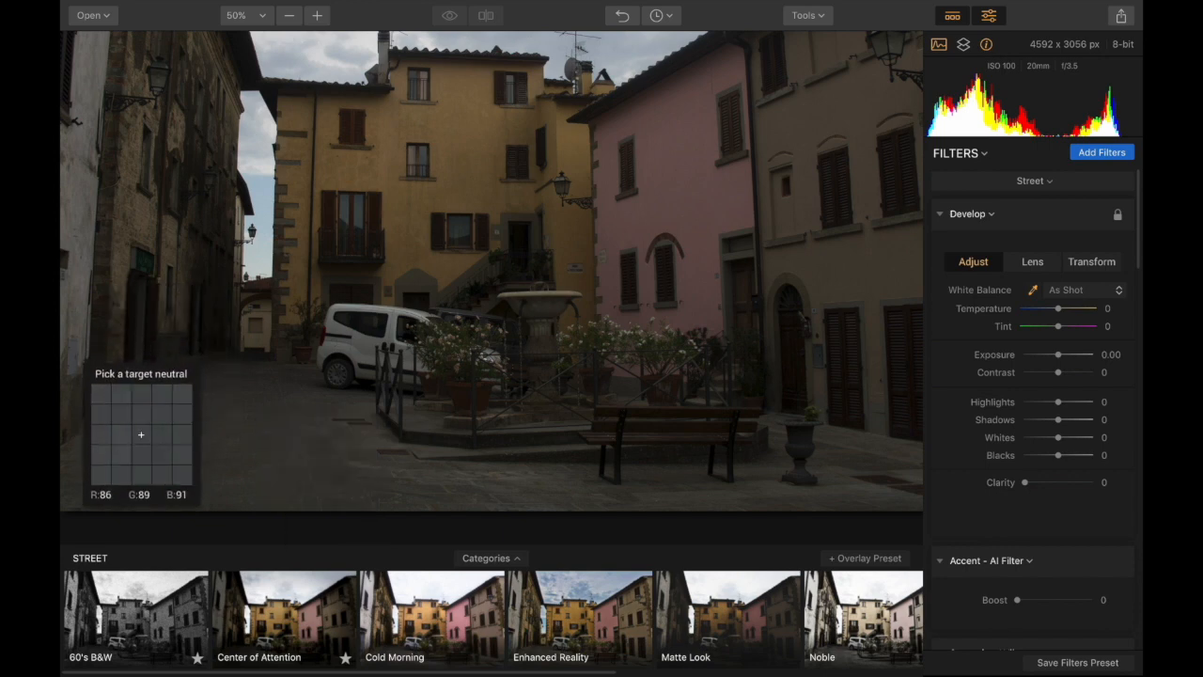
{"action": "left_click", "coordinate": [141, 434]}
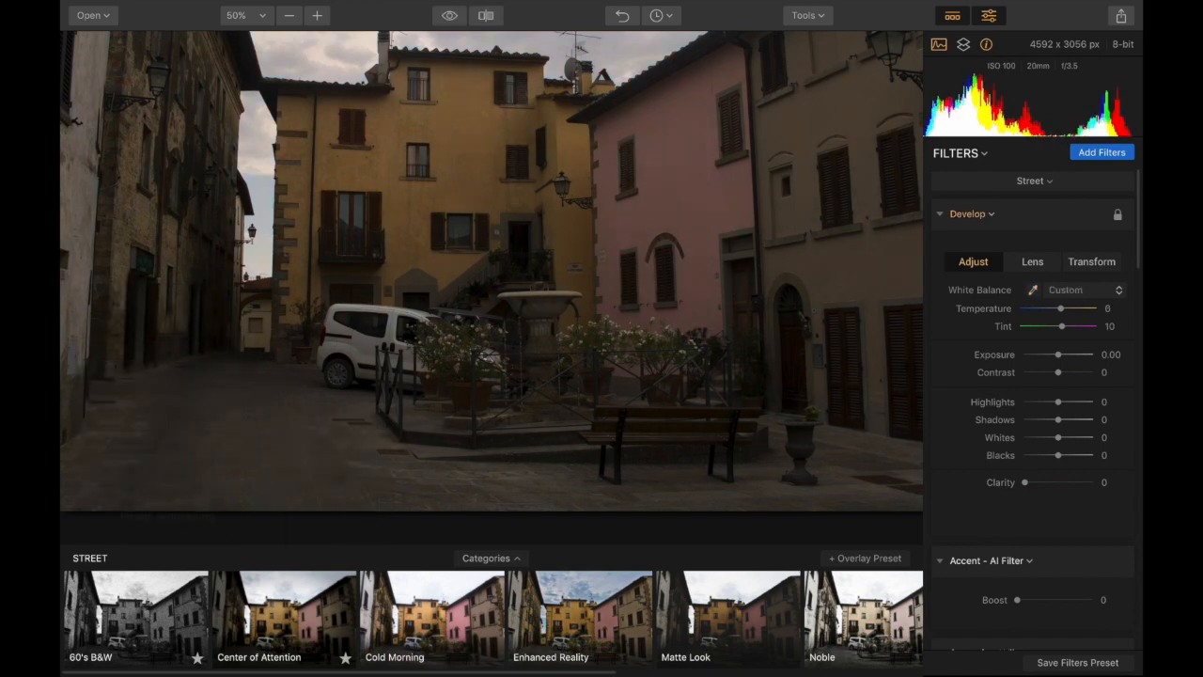
{"action": "left_click", "coordinate": [1100, 525]}
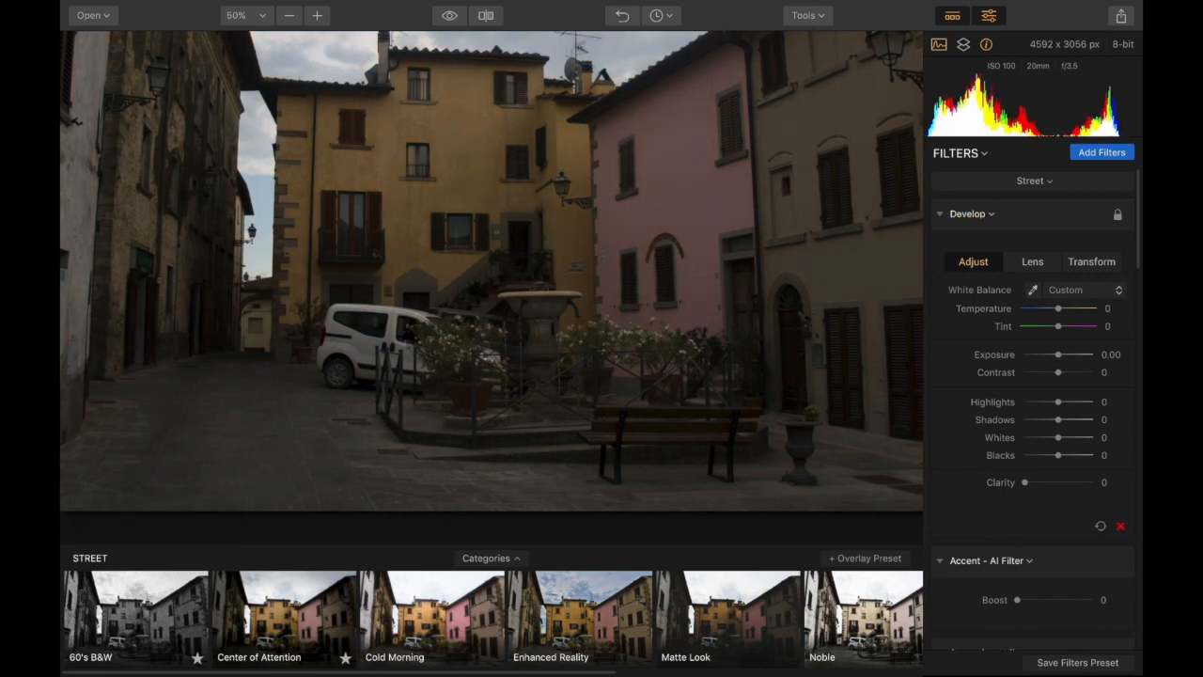
{"action": "left_click", "coordinate": [1084, 290]}
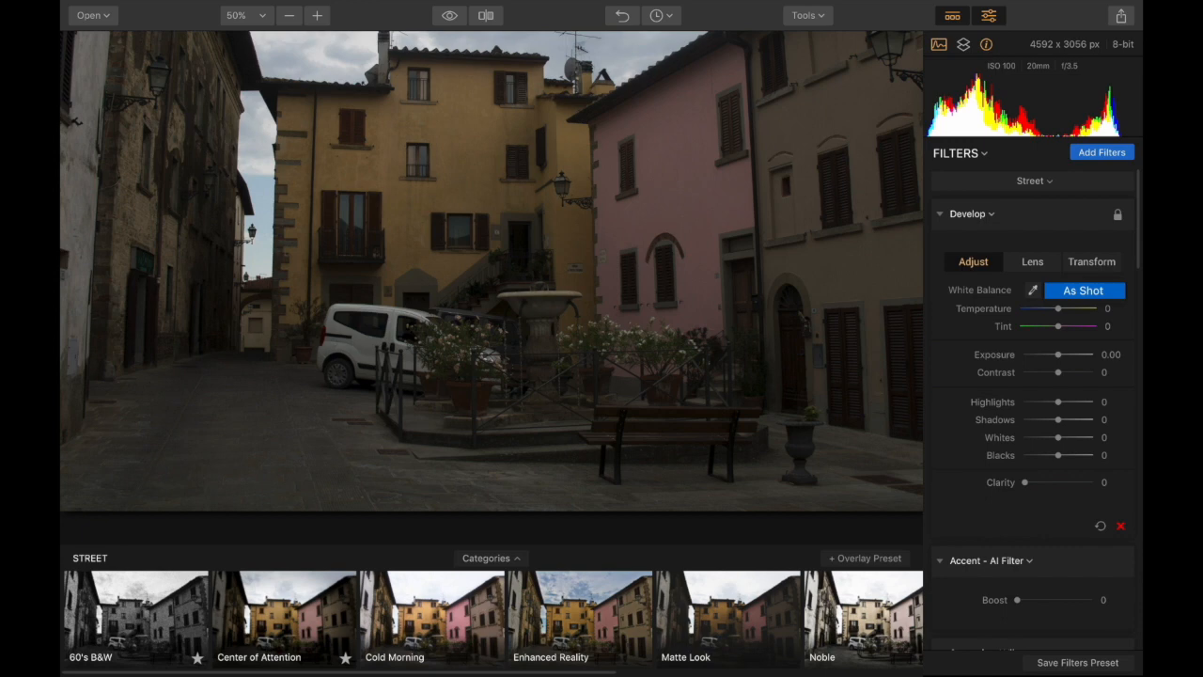
{"action": "left_click", "coordinate": [1084, 289]}
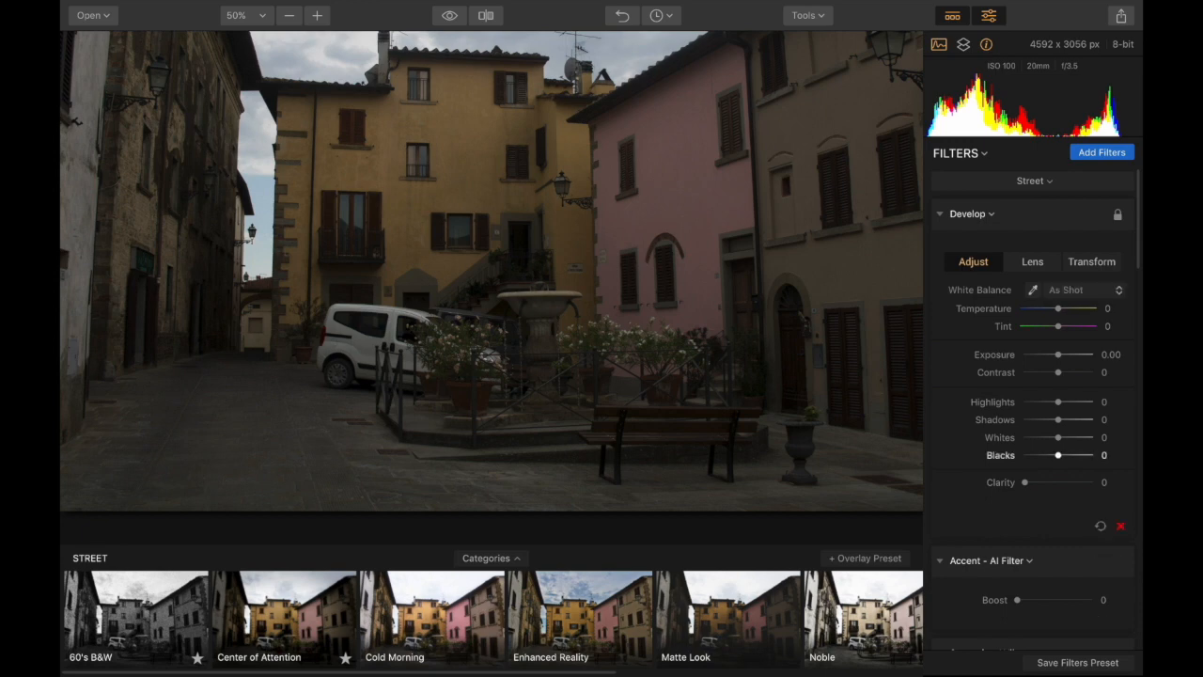
- Try the Develop temperature at 100, -77 and -25, and undo the temperature changes
{"action": "left_click_drag", "start_coordinate": [1058, 308], "coordinate": [1095, 309]}
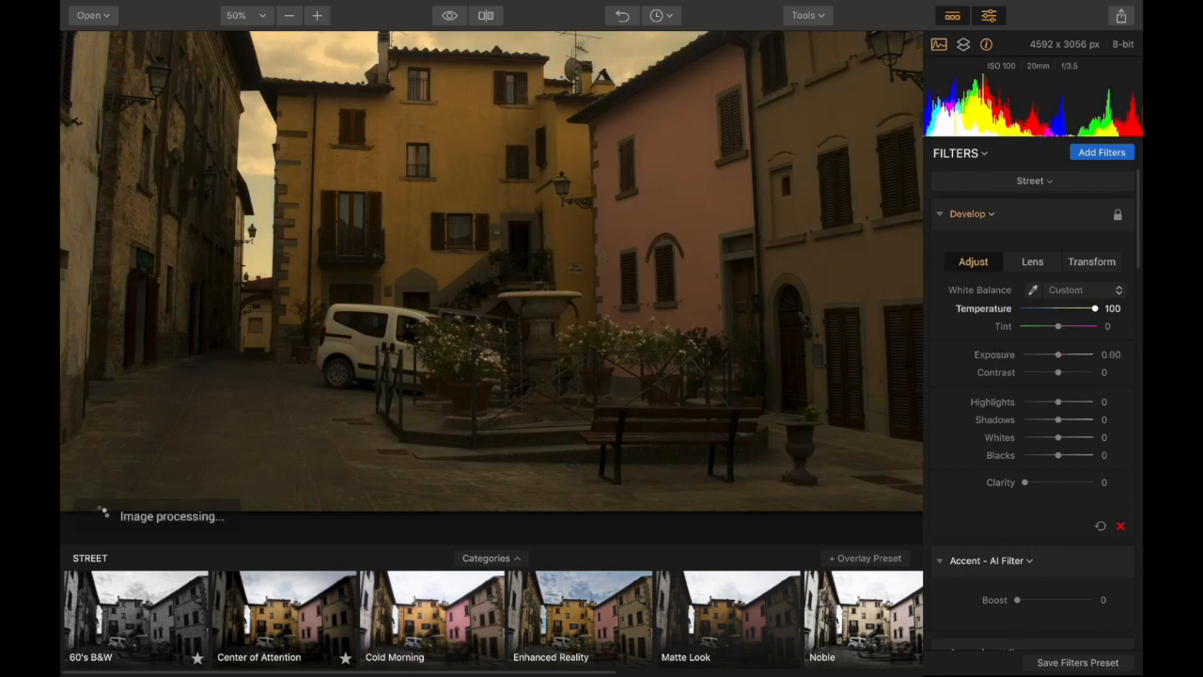
{"action": "left_click_drag", "start_coordinate": [1095, 308], "coordinate": [1030, 309]}
{"action": "left_click_drag", "start_coordinate": [1030, 308], "coordinate": [1095, 309]}
{"action": "left_click", "coordinate": [622, 15]}
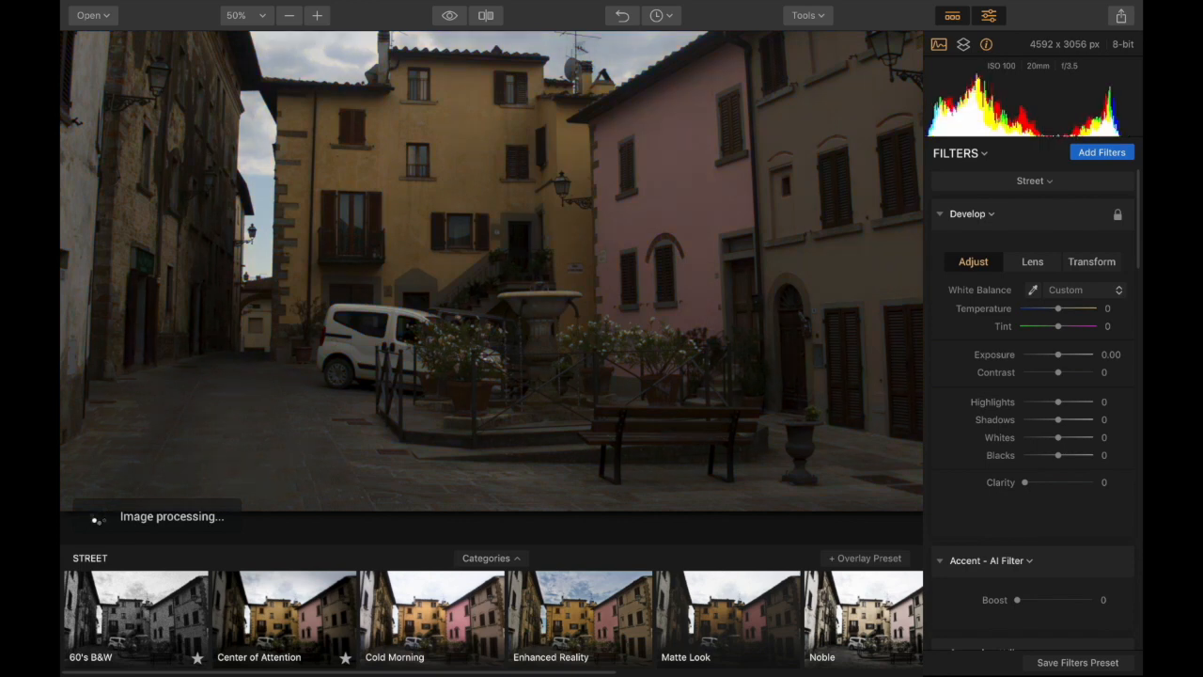
- Revert the photo to its Original state in the edit history and close the history
{"action": "left_click", "coordinate": [661, 15]}
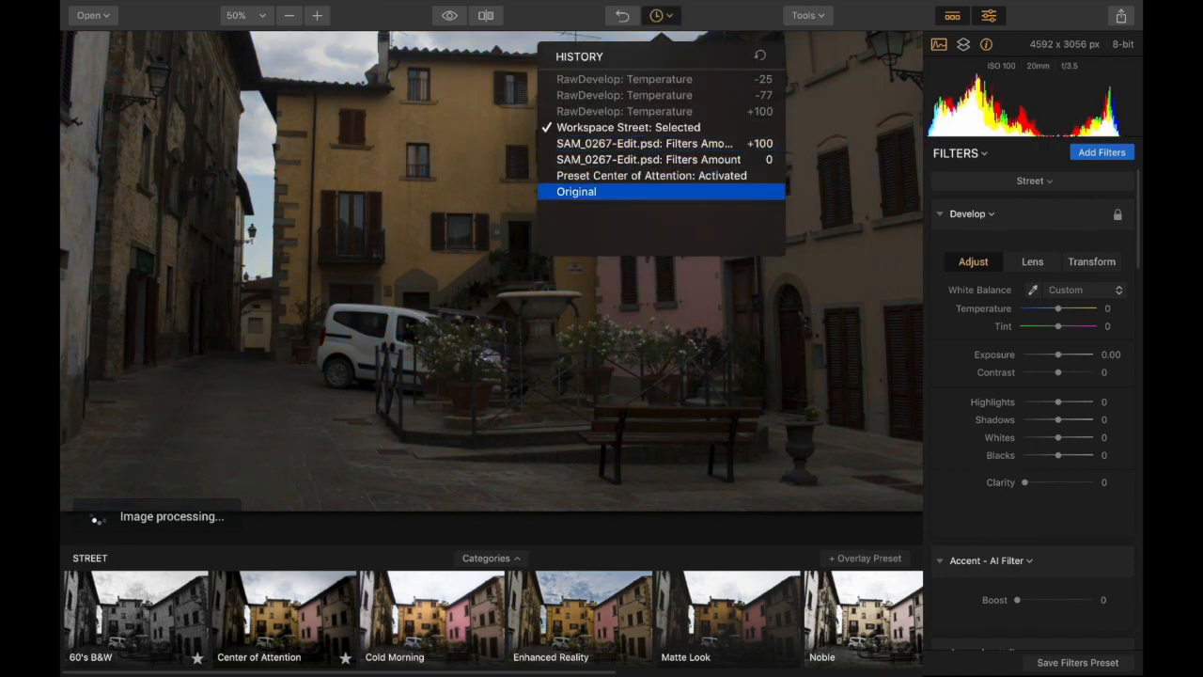
{"action": "left_click", "coordinate": [576, 190]}
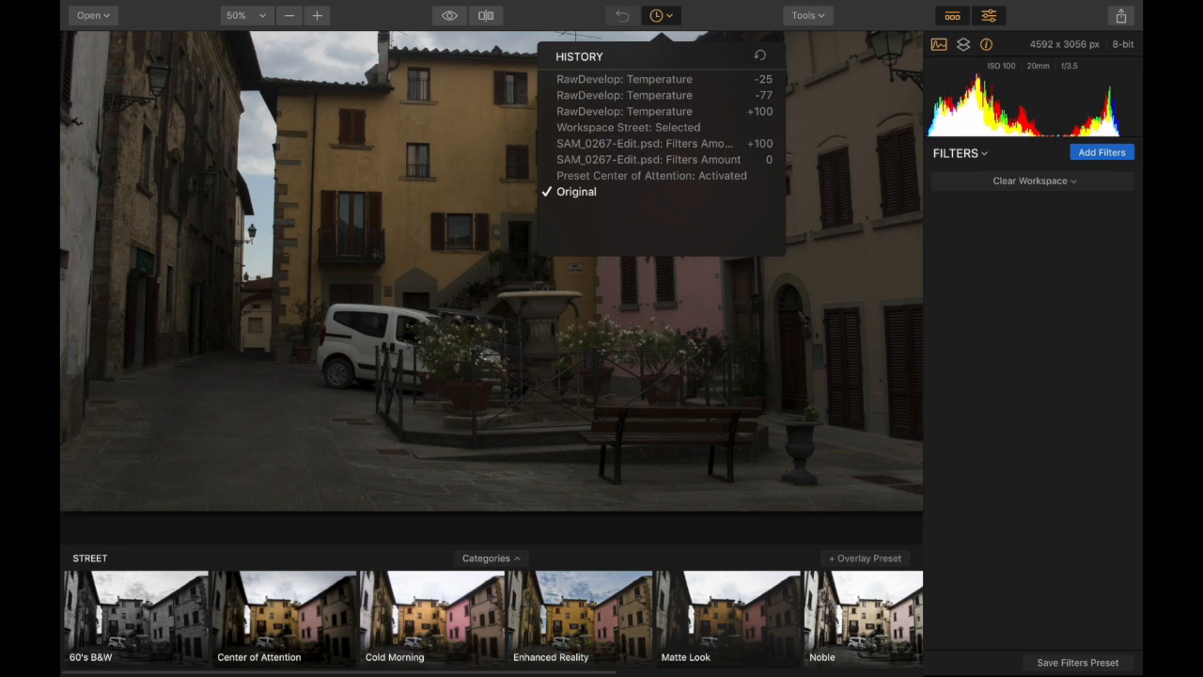
{"action": "key", "text": "Escape"}
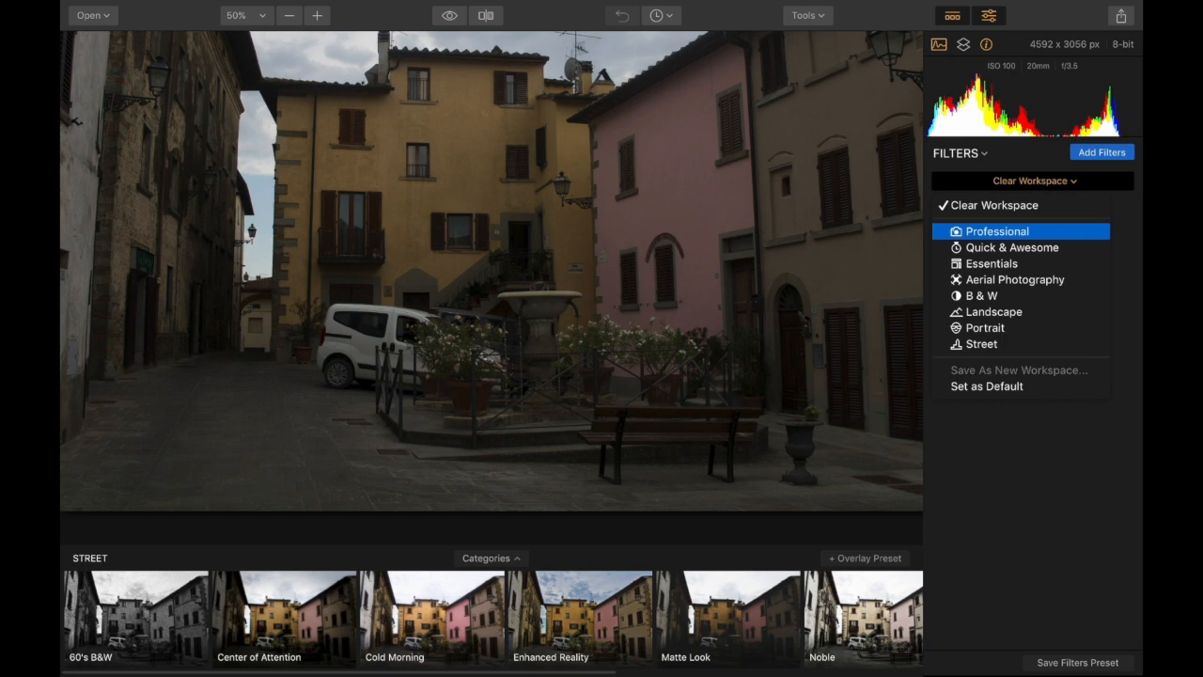
- Load the Professional workspace and hide the preset strip to give the photo more room
{"action": "key", "text": "Return"}
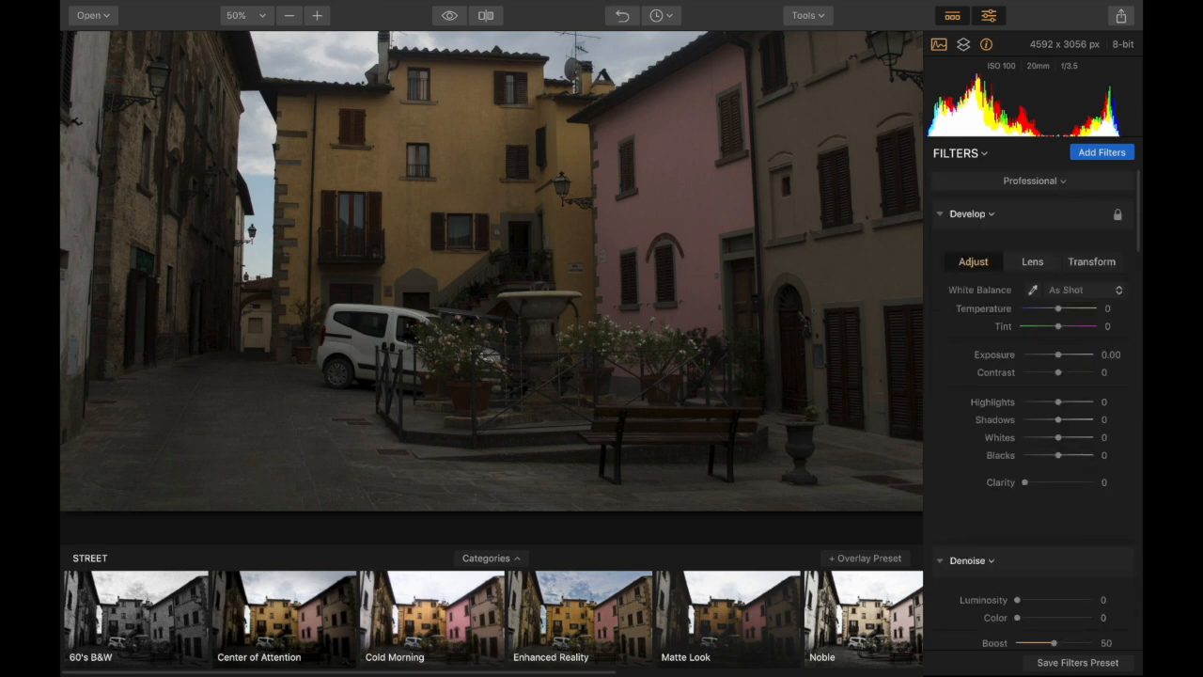
{"action": "key", "text": "Tab"}
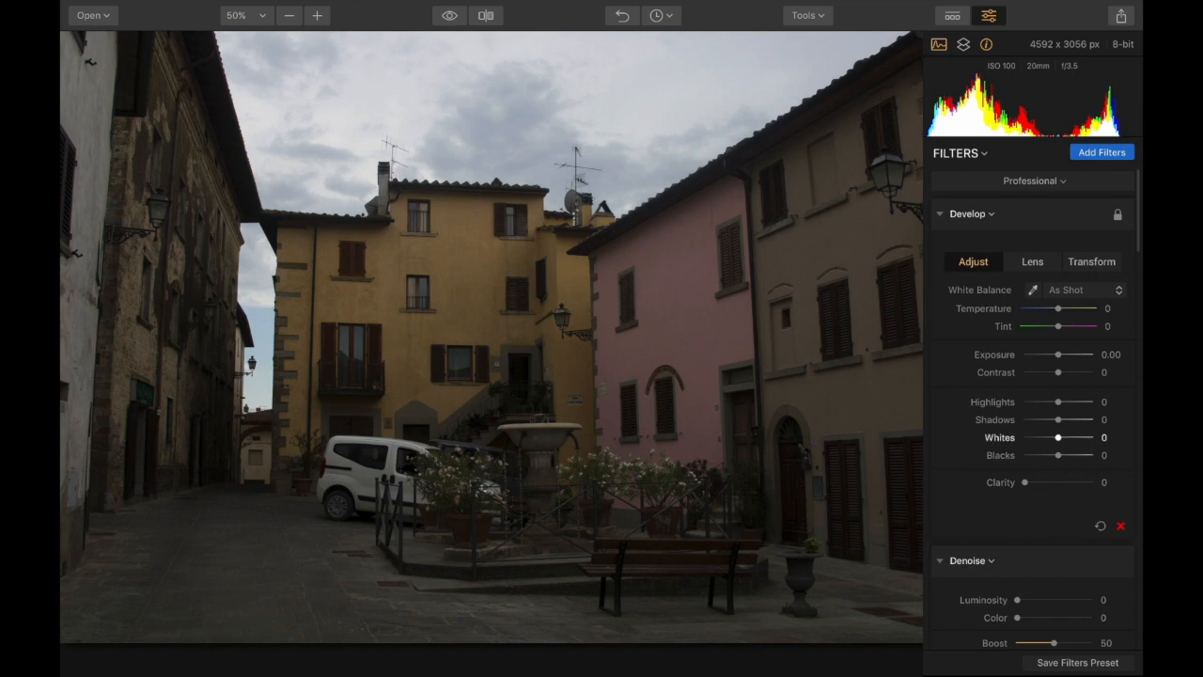
- Show the Develop filter's Lens settings and examine the antennas, roof edges and street lamp for colour fringing at 300%
{"action": "left_click", "coordinate": [1032, 261]}
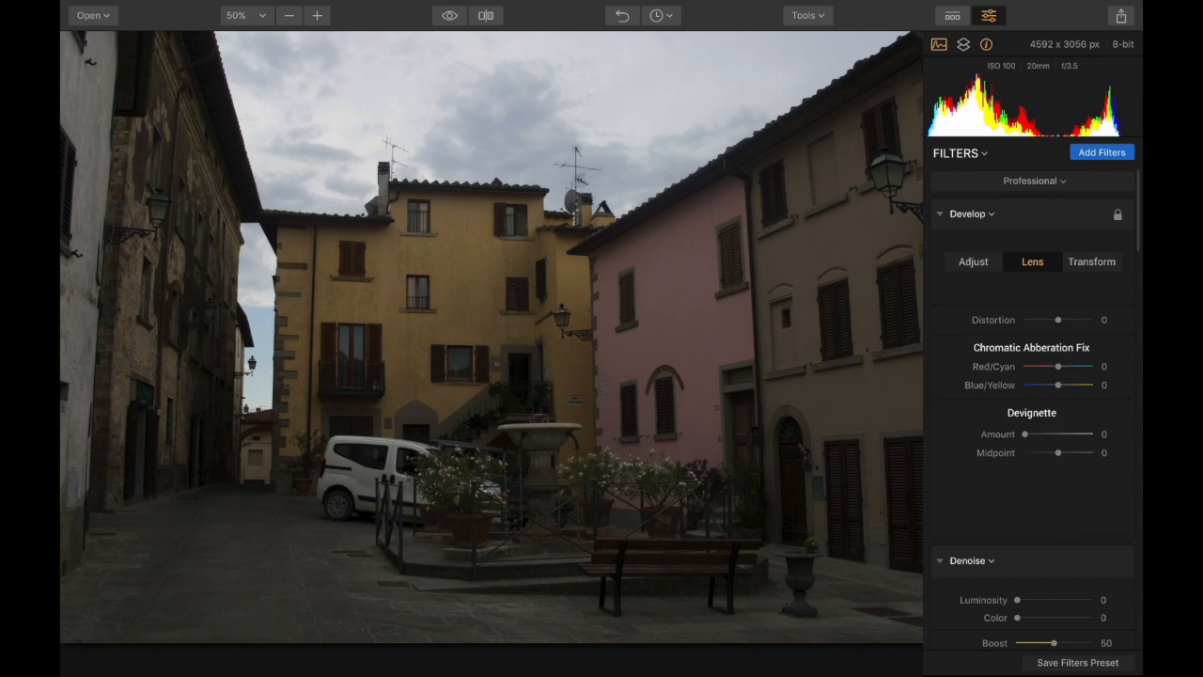
{"action": "left_click", "coordinate": [317, 15]}
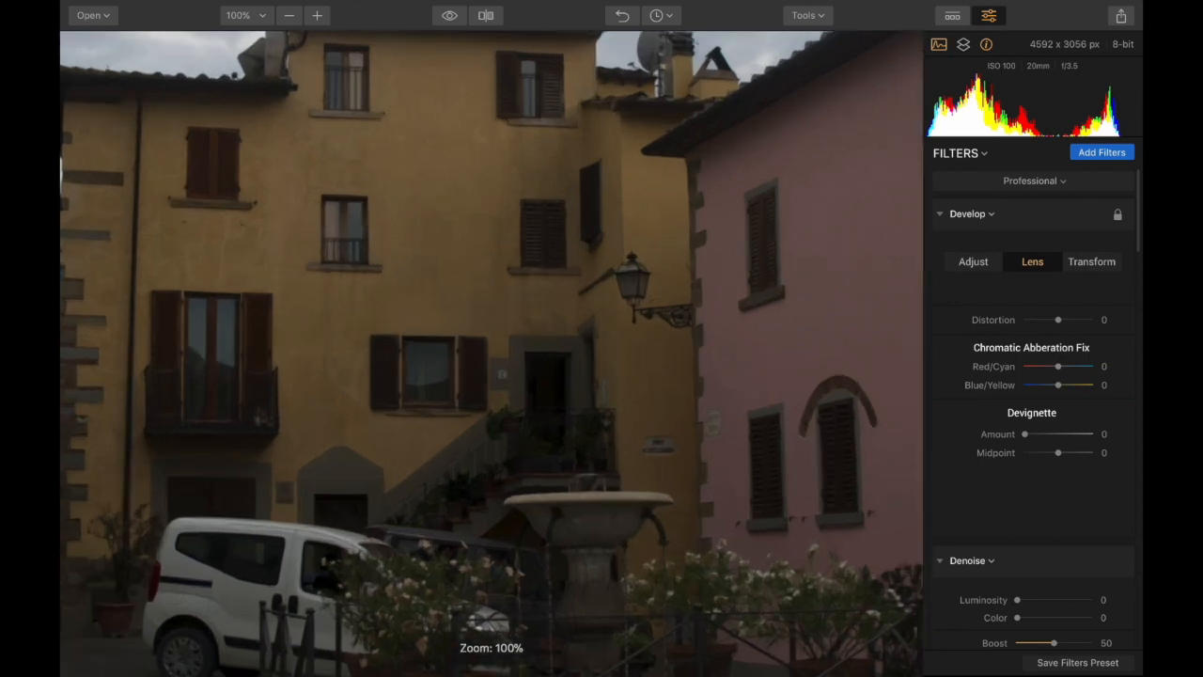
{"action": "left_click", "coordinate": [317, 15]}
{"action": "left_click", "coordinate": [317, 15]}
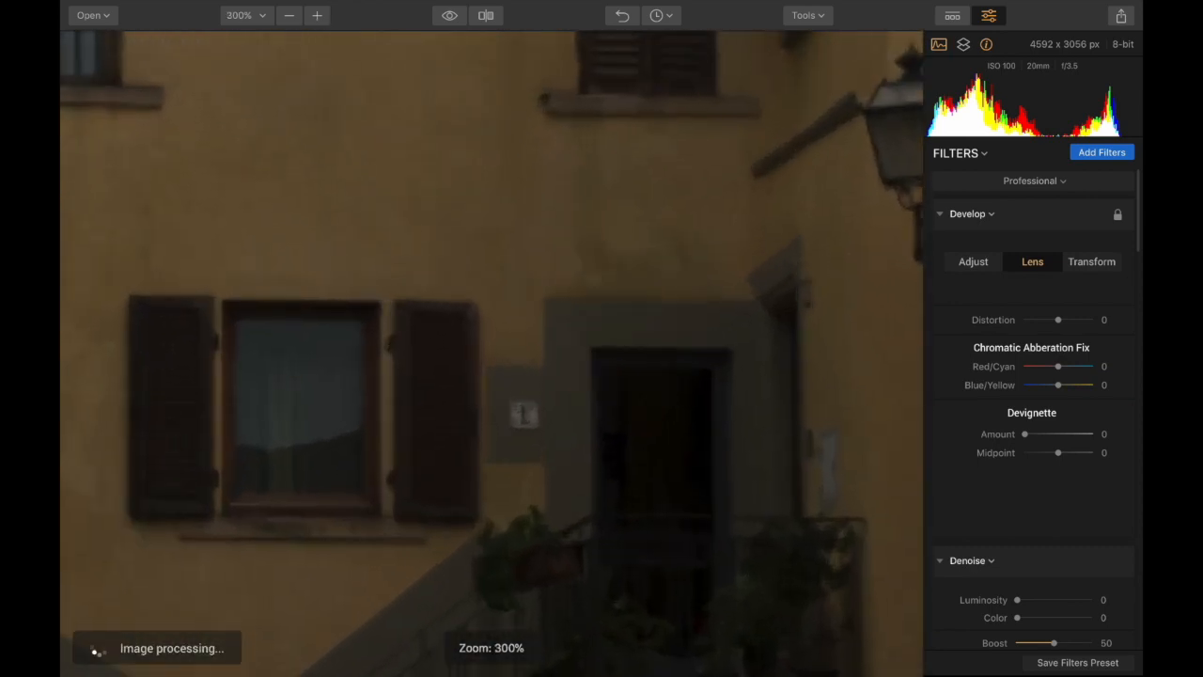
{"action": "scroll", "coordinate": [492, 353], "scroll_direction": "up", "scroll_amount": 10}
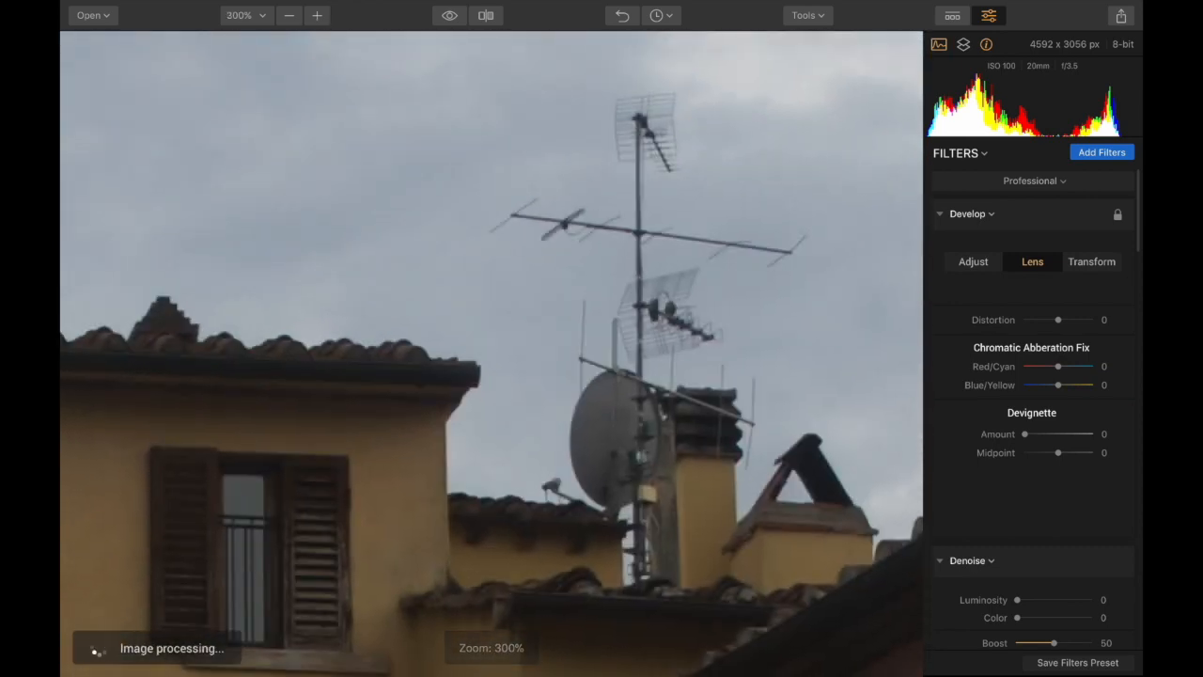
{"action": "scroll", "coordinate": [491, 353], "scroll_direction": "down", "scroll_amount": 5}
{"action": "scroll", "coordinate": [492, 353], "scroll_direction": "left", "scroll_amount": 2}
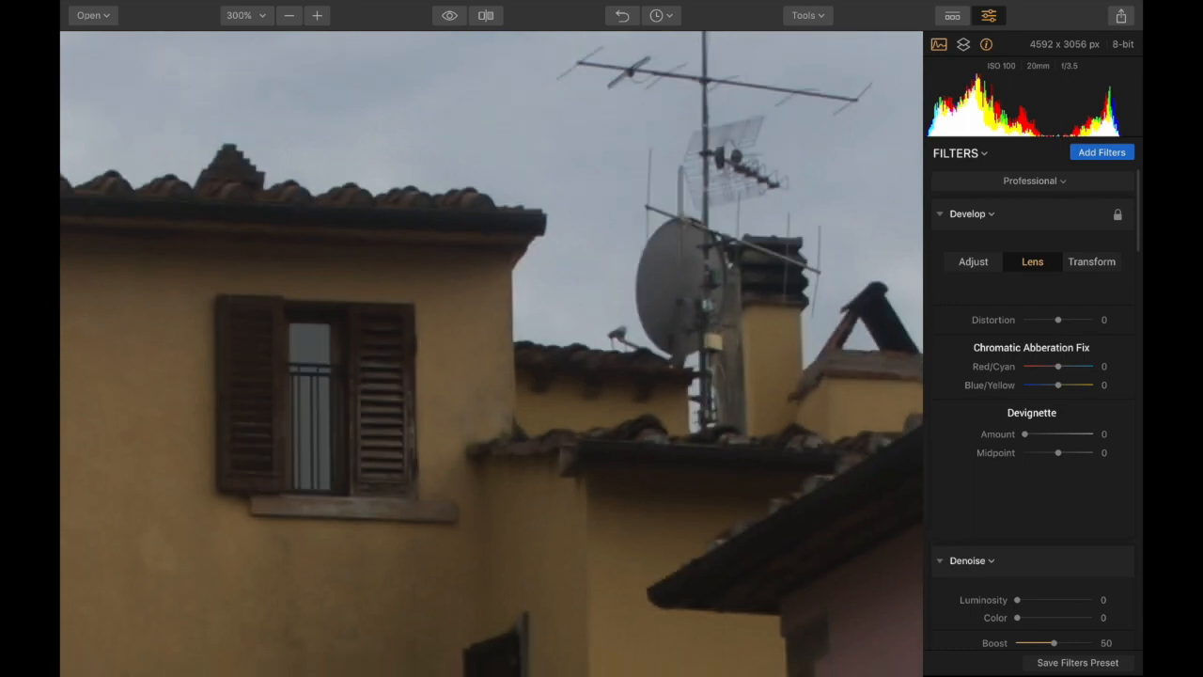
{"action": "scroll", "coordinate": [491, 354], "scroll_direction": "left", "scroll_amount": 10}
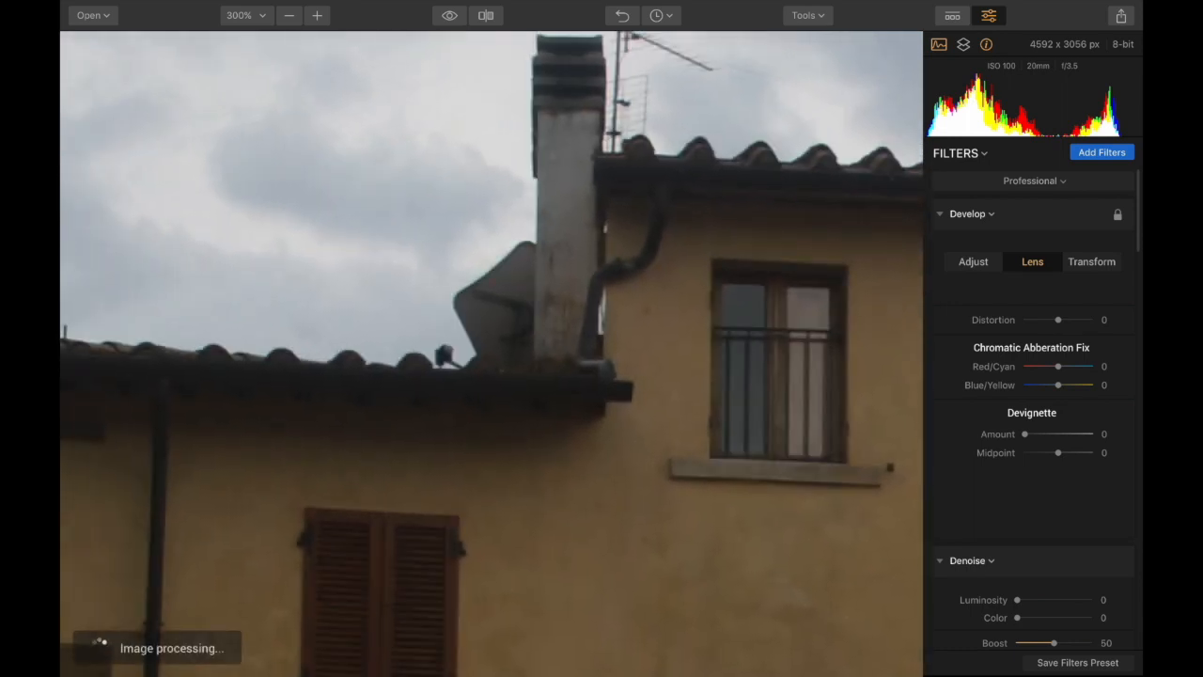
{"action": "scroll", "coordinate": [491, 354], "scroll_direction": "left", "scroll_amount": 10}
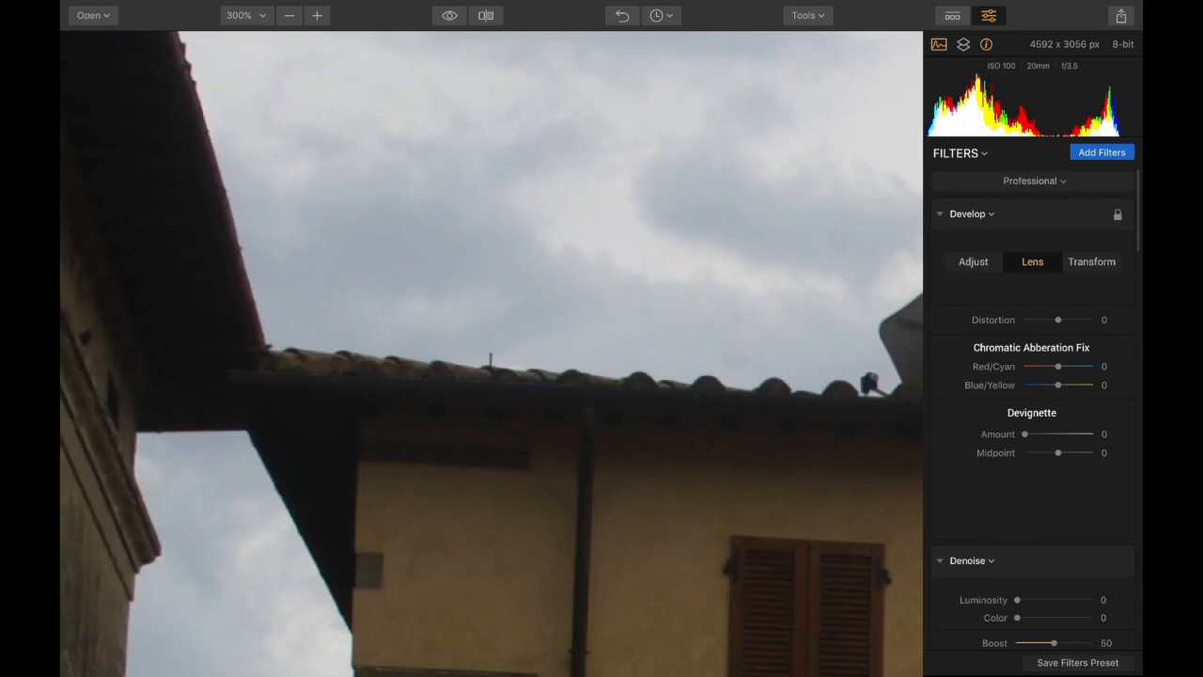
{"action": "scroll", "coordinate": [492, 354], "scroll_direction": "down", "scroll_amount": 10}
{"action": "scroll", "coordinate": [492, 353], "scroll_direction": "down", "scroll_amount": 10}
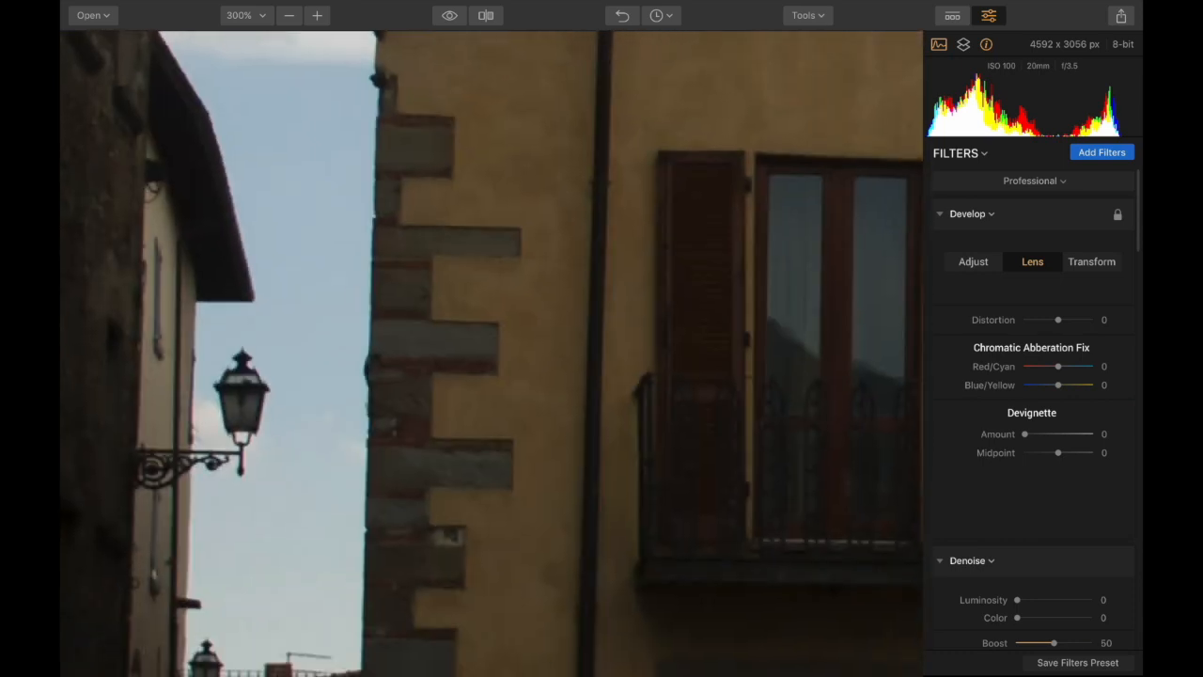
- Try the Blue/Yellow chromatic aberration fix at 12 and return it to 0
{"action": "left_click_drag", "start_coordinate": [1059, 320], "coordinate": [1059, 320]}
{"action": "left_click_drag", "start_coordinate": [1058, 385], "coordinate": [1062, 386]}
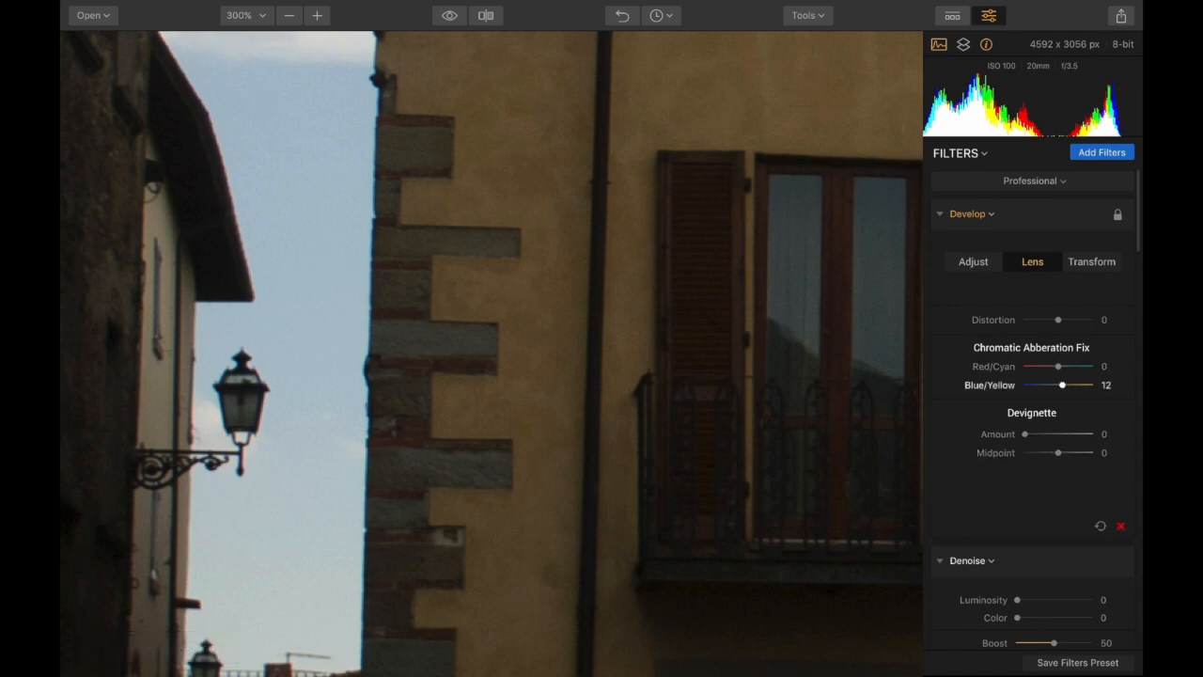
{"action": "left_click_drag", "start_coordinate": [1062, 384], "coordinate": [1058, 384]}
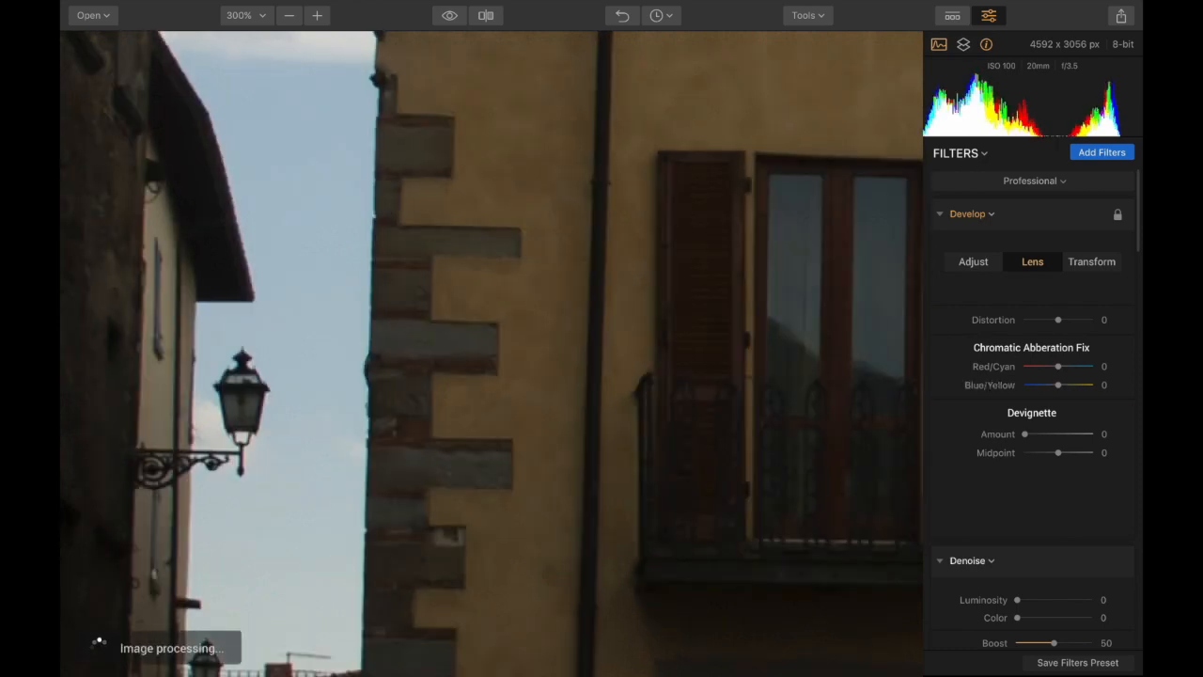
- Show the Develop filter's Transform settings and try a Vertical perspective correction of -7 on the whole photo
{"action": "left_click", "coordinate": [247, 15]}
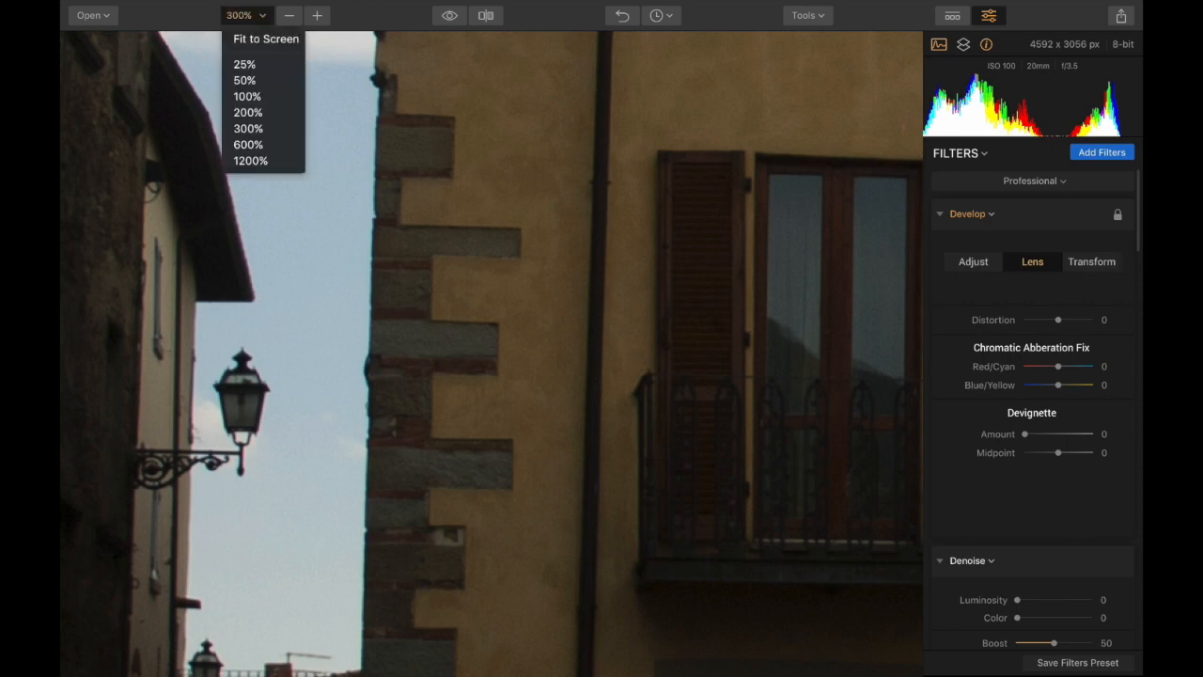
{"action": "left_click", "coordinate": [246, 97]}
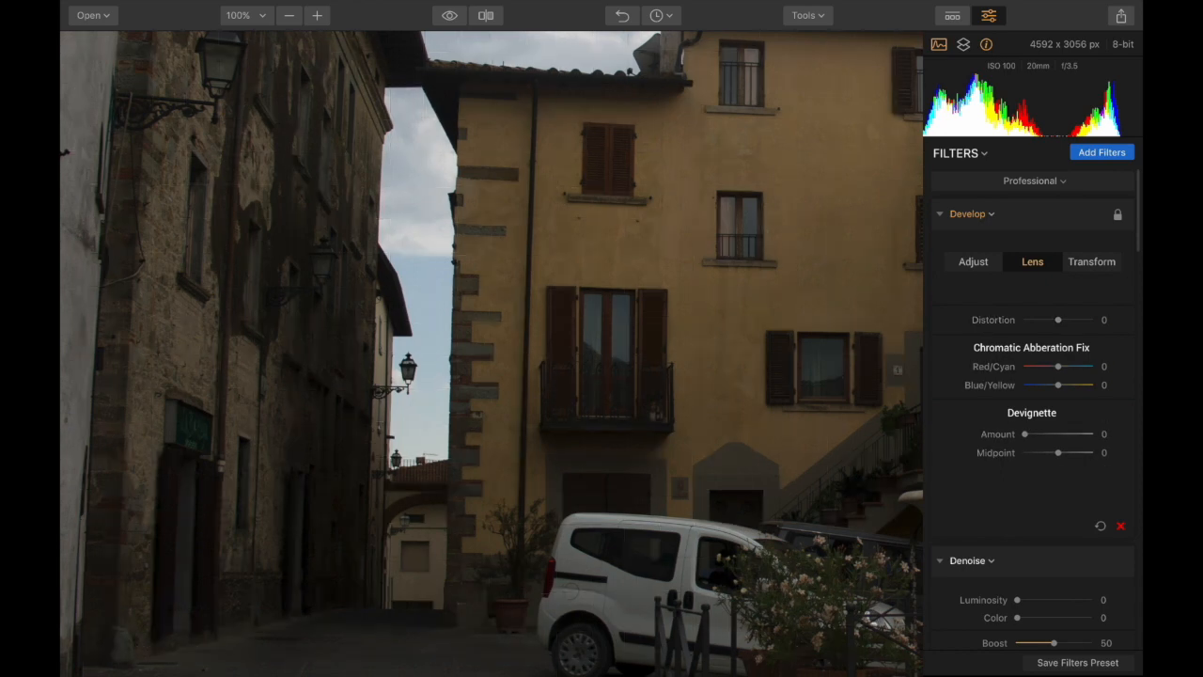
{"action": "left_click", "coordinate": [1091, 262]}
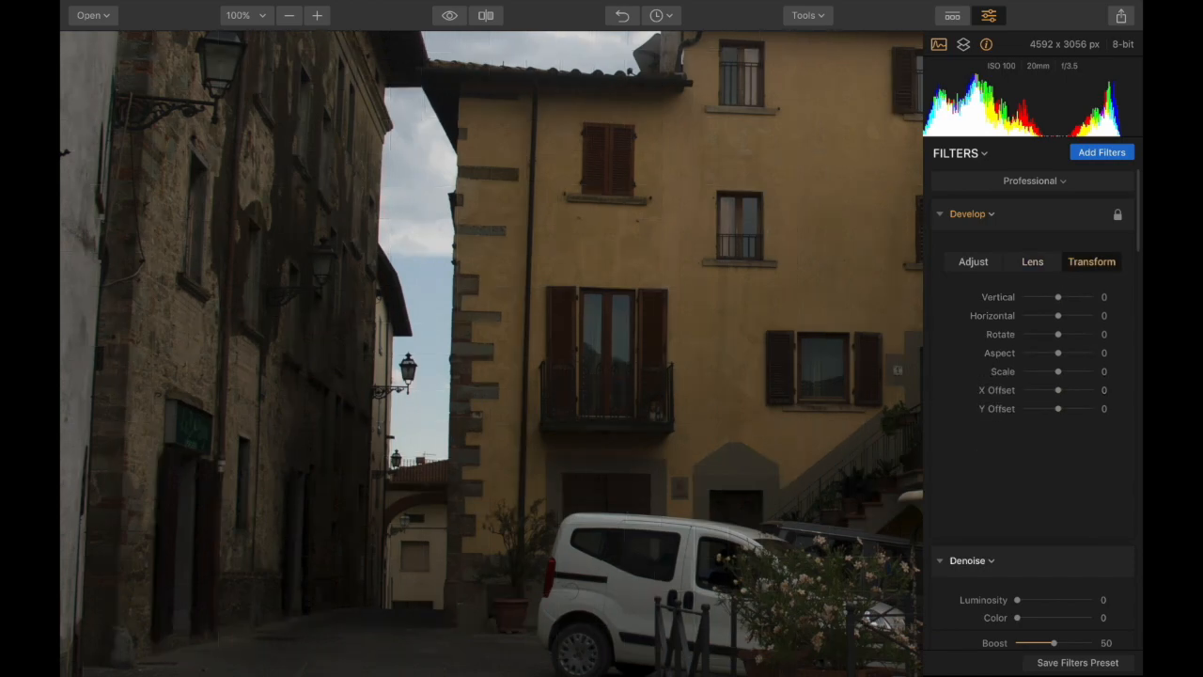
{"action": "key", "text": "super+minus"}
{"action": "key", "text": "super+minus"}
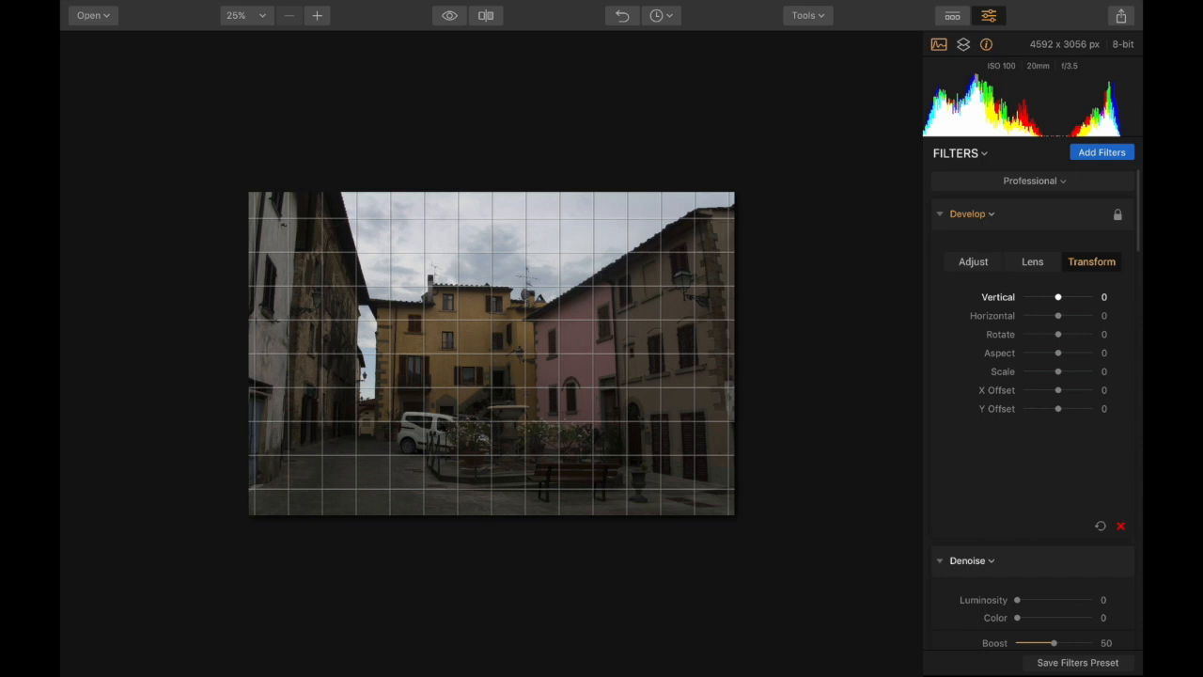
{"action": "left_click_drag", "start_coordinate": [1058, 297], "coordinate": [1055, 297]}
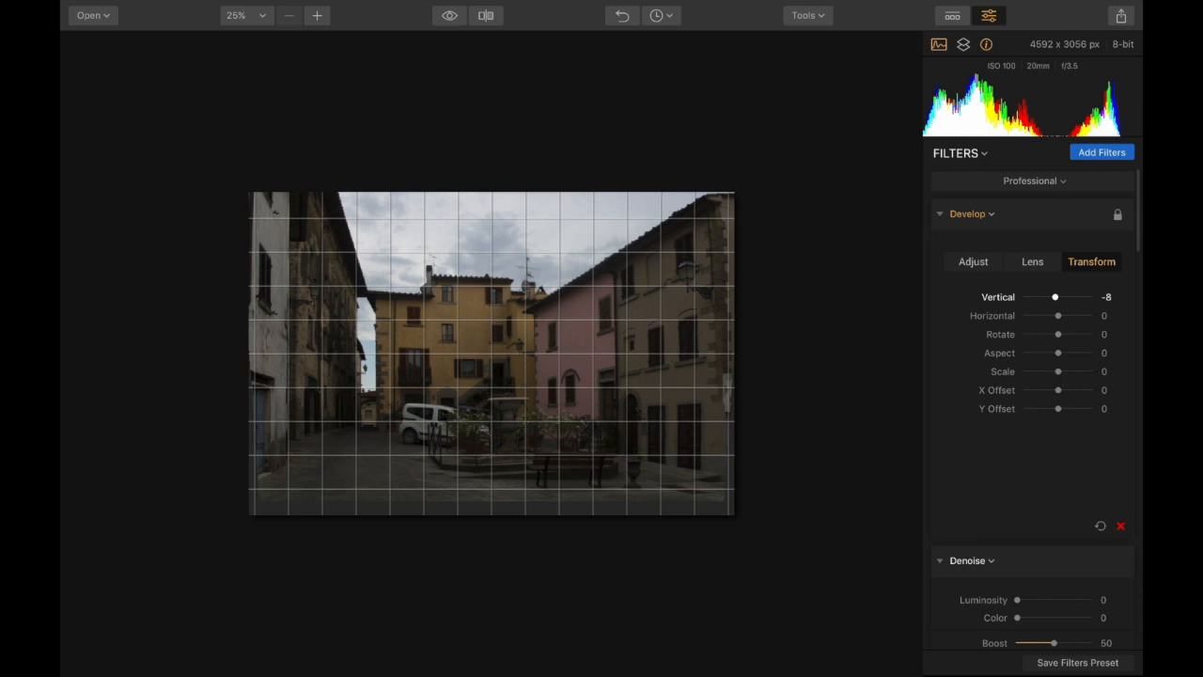
{"action": "left_click_drag", "start_coordinate": [1054, 296], "coordinate": [1056, 296]}
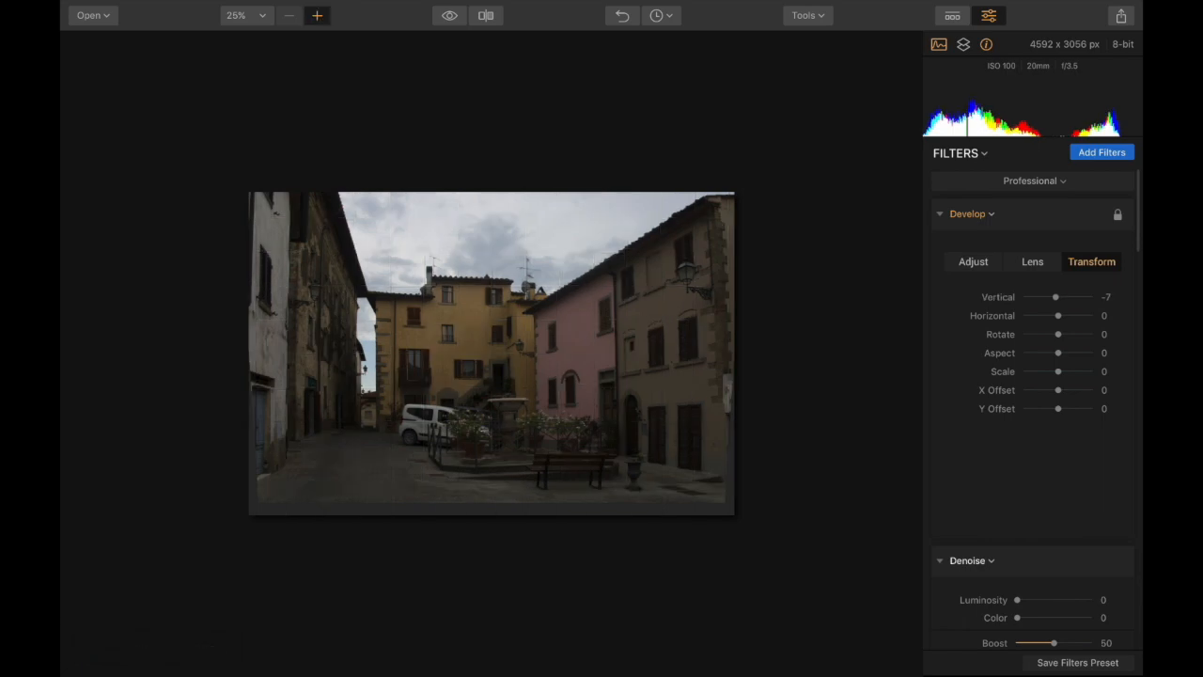
- Try the Devignette Amount and Midpoint in the Develop filter's Lens settings and return the Develop values to 0
{"action": "left_click", "coordinate": [316, 15]}
{"action": "left_click", "coordinate": [317, 15]}
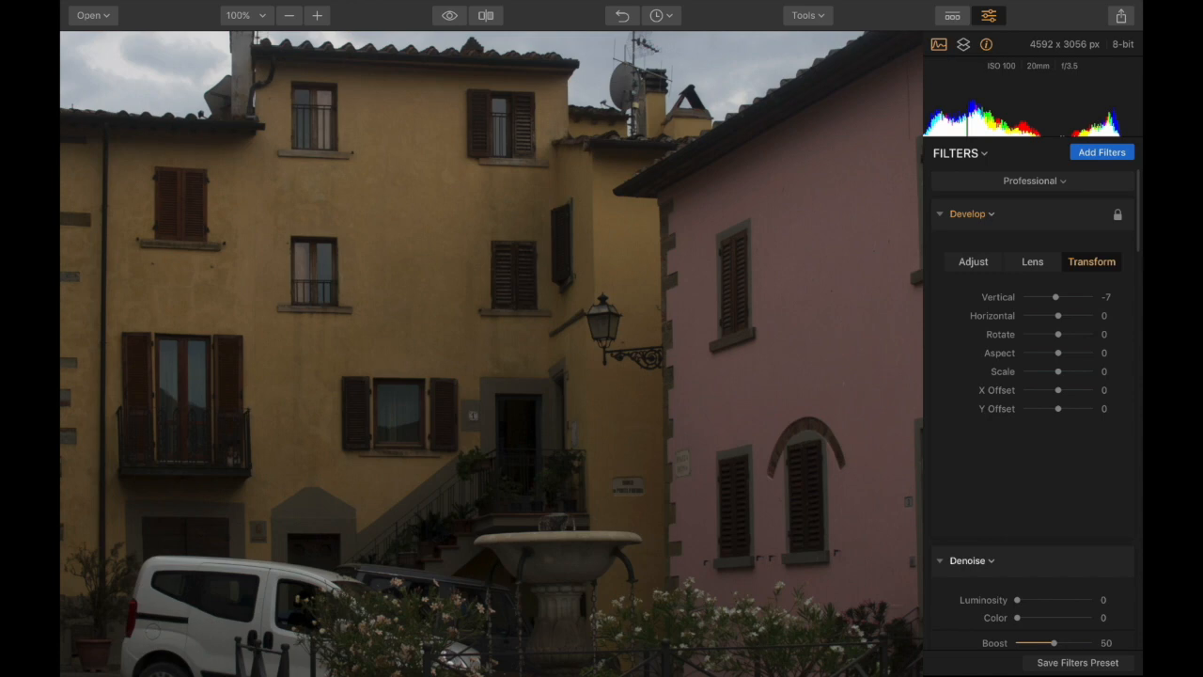
{"action": "scroll", "coordinate": [492, 353], "scroll_direction": "left", "scroll_amount": 5}
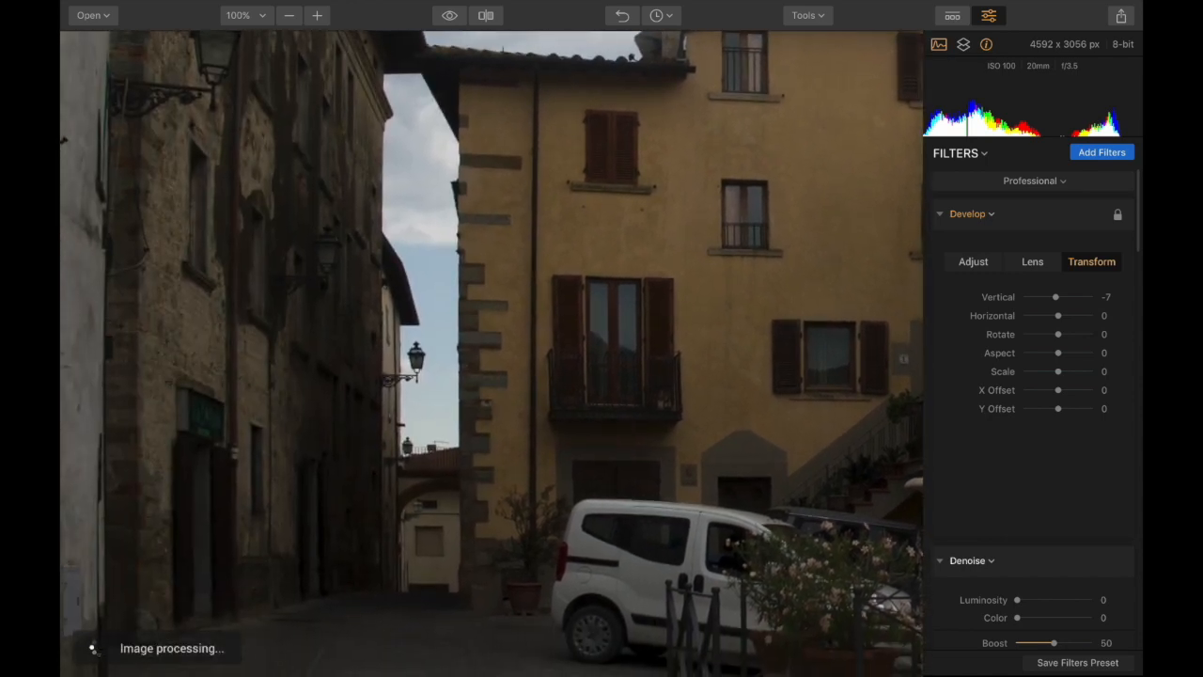
{"action": "scroll", "coordinate": [492, 354], "scroll_direction": "right", "scroll_amount": 2}
{"action": "scroll", "coordinate": [491, 353], "scroll_direction": "right", "scroll_amount": 3}
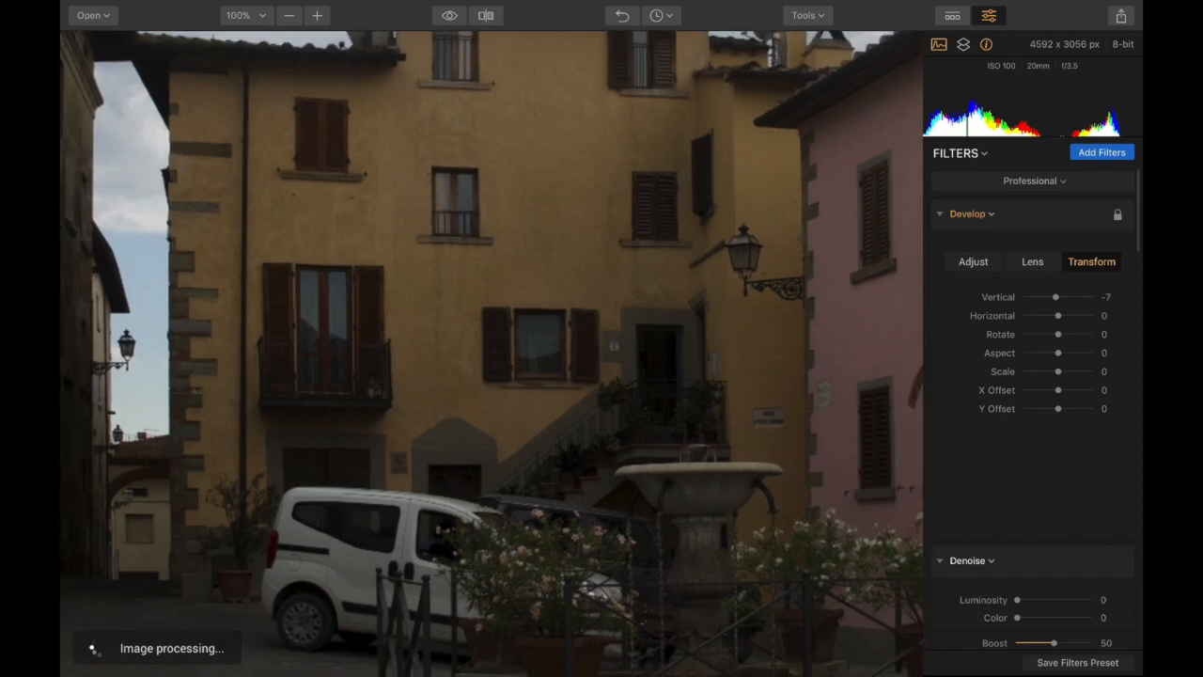
{"action": "left_click", "coordinate": [1031, 262]}
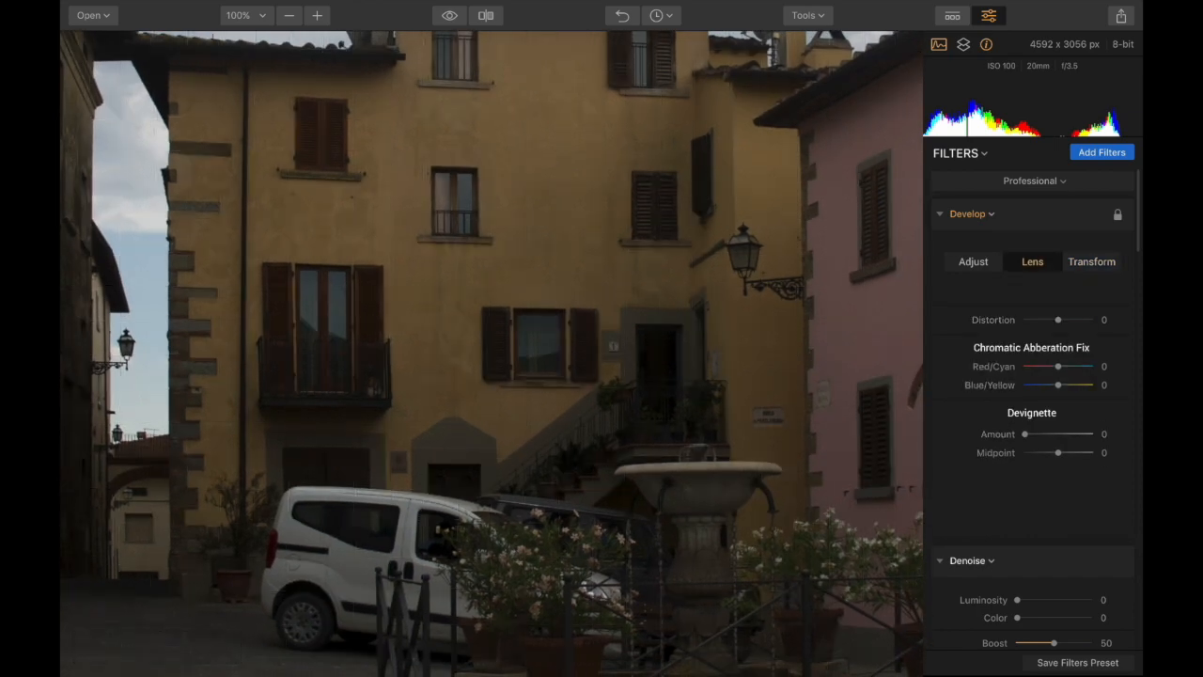
{"action": "left_click", "coordinate": [289, 15]}
{"action": "left_click", "coordinate": [290, 15]}
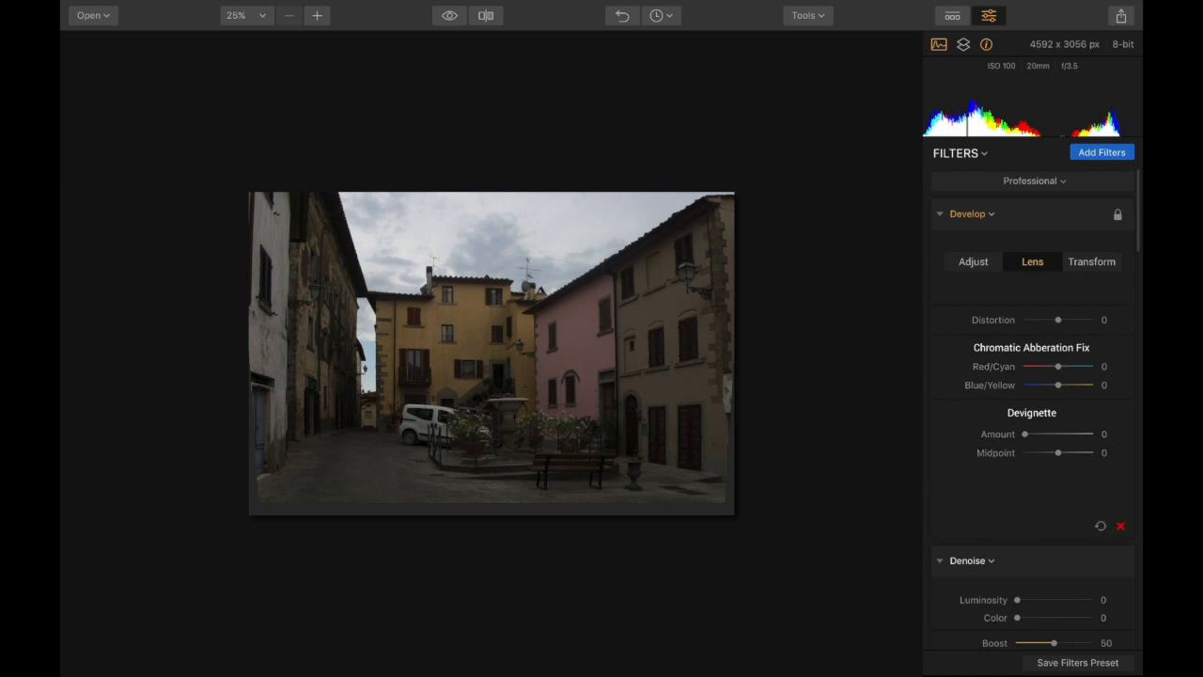
{"action": "mouse_move", "coordinate": [1024, 433]}
{"action": "left_mouse_down"}
{"action": "mouse_move", "coordinate": [1083, 433]}
{"action": "mouse_move", "coordinate": [1025, 433]}
{"action": "left_mouse_up"}
{"action": "mouse_move", "coordinate": [1058, 452]}
{"action": "left_mouse_down"}
{"action": "mouse_move", "coordinate": [1026, 452]}
{"action": "mouse_move", "coordinate": [1091, 452]}
{"action": "mouse_move", "coordinate": [1061, 452]}
{"action": "left_mouse_up"}
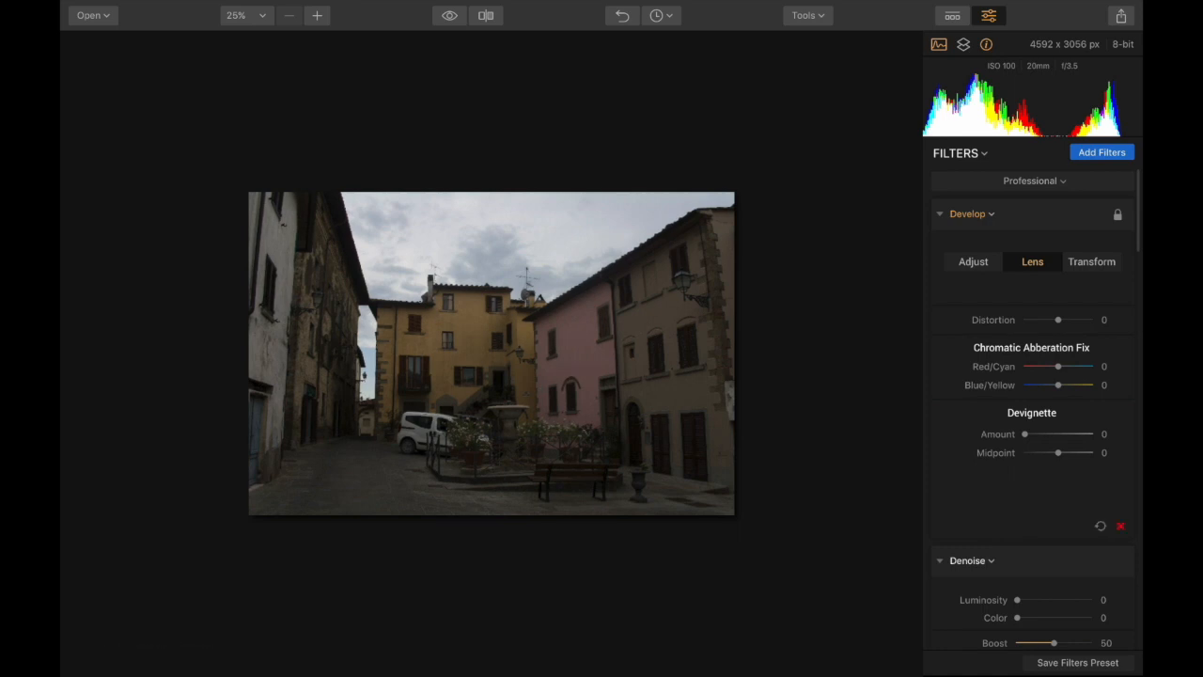
- Straighten the buildings with Transform settings of Vertical -14 and Rotate -8, and collapse the Develop filter
{"action": "left_click", "coordinate": [1091, 262]}
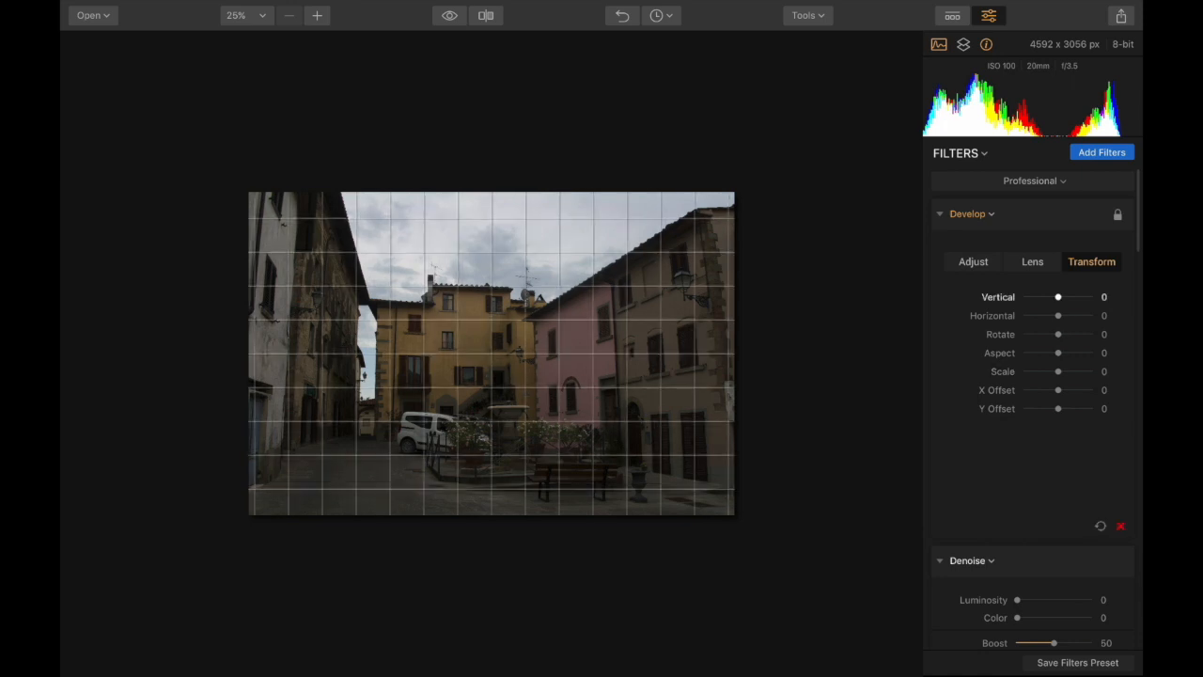
{"action": "left_click_drag", "start_coordinate": [1058, 297], "coordinate": [1052, 297]}
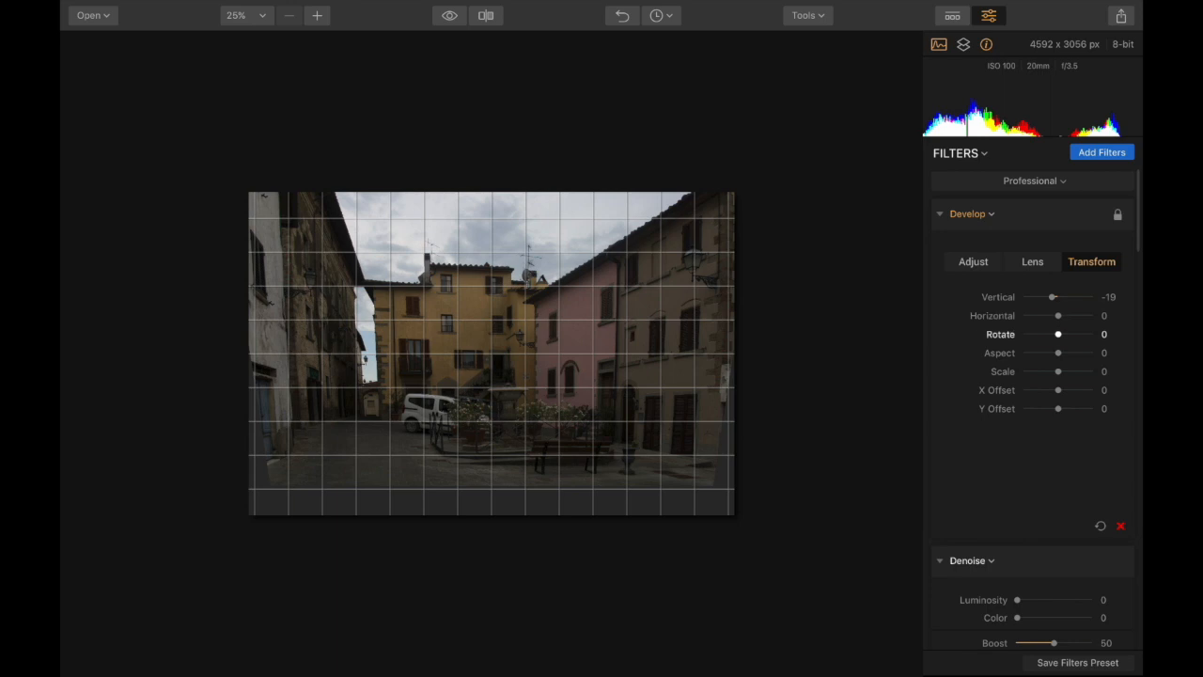
{"action": "left_click_drag", "start_coordinate": [1060, 333], "coordinate": [1068, 334]}
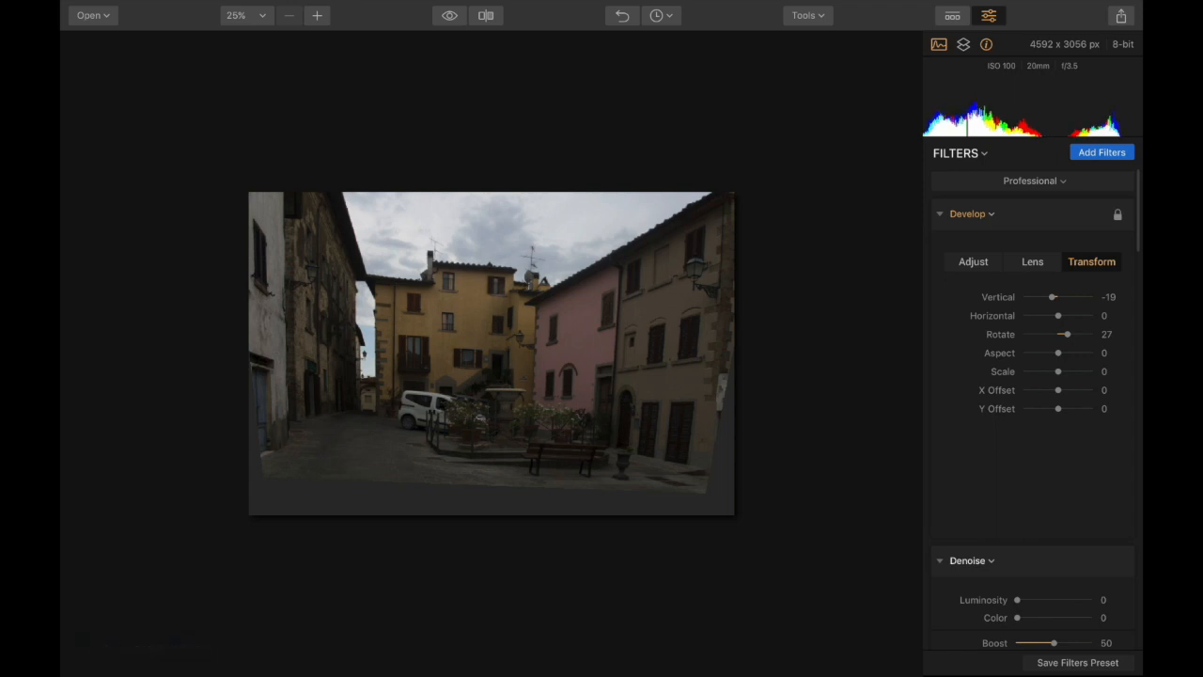
{"action": "left_click_drag", "start_coordinate": [1068, 334], "coordinate": [1061, 334]}
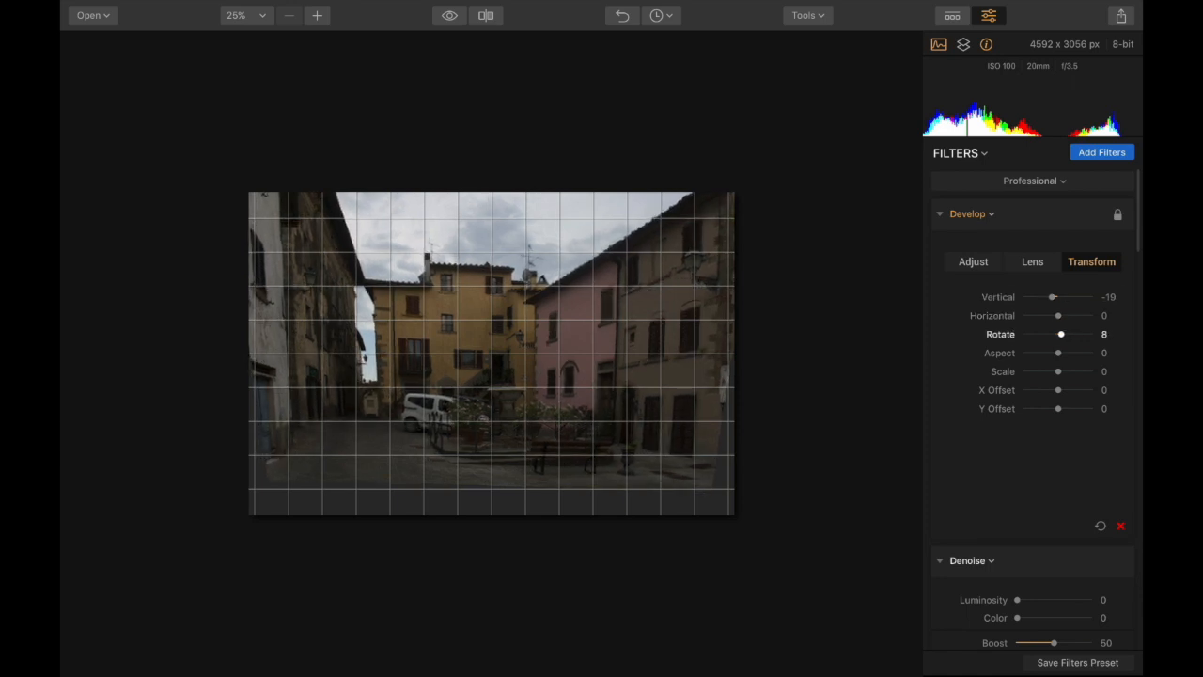
{"action": "left_click_drag", "start_coordinate": [1061, 333], "coordinate": [1053, 296]}
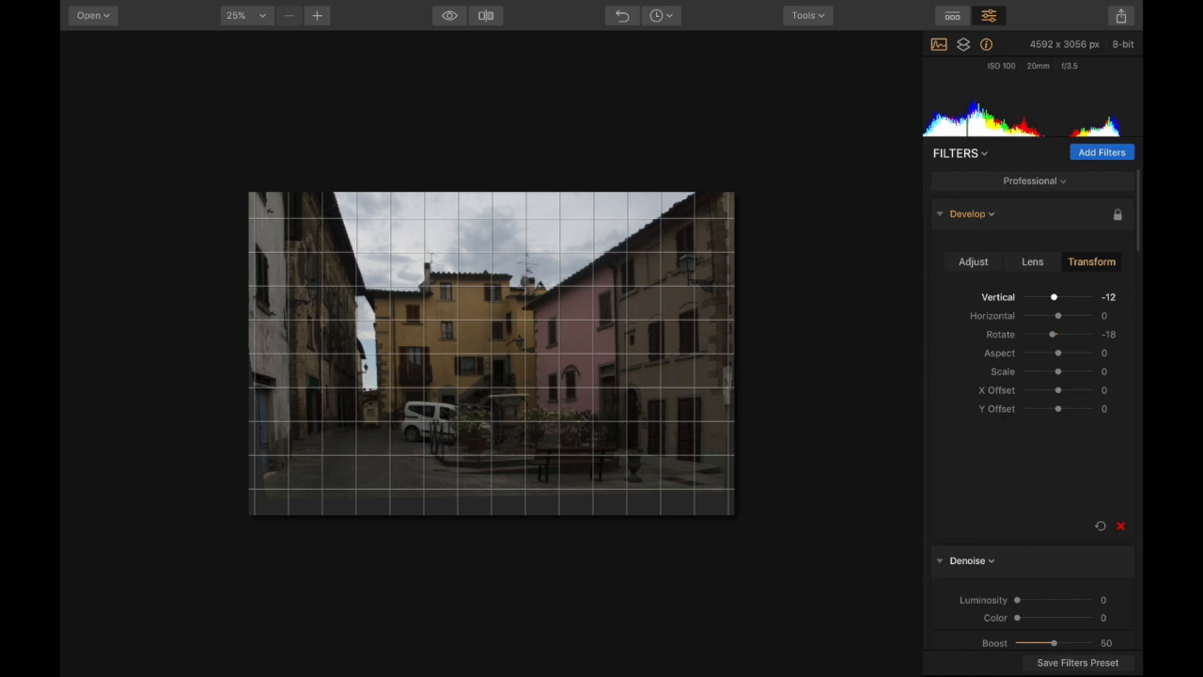
{"action": "left_click_drag", "start_coordinate": [1054, 296], "coordinate": [1055, 333]}
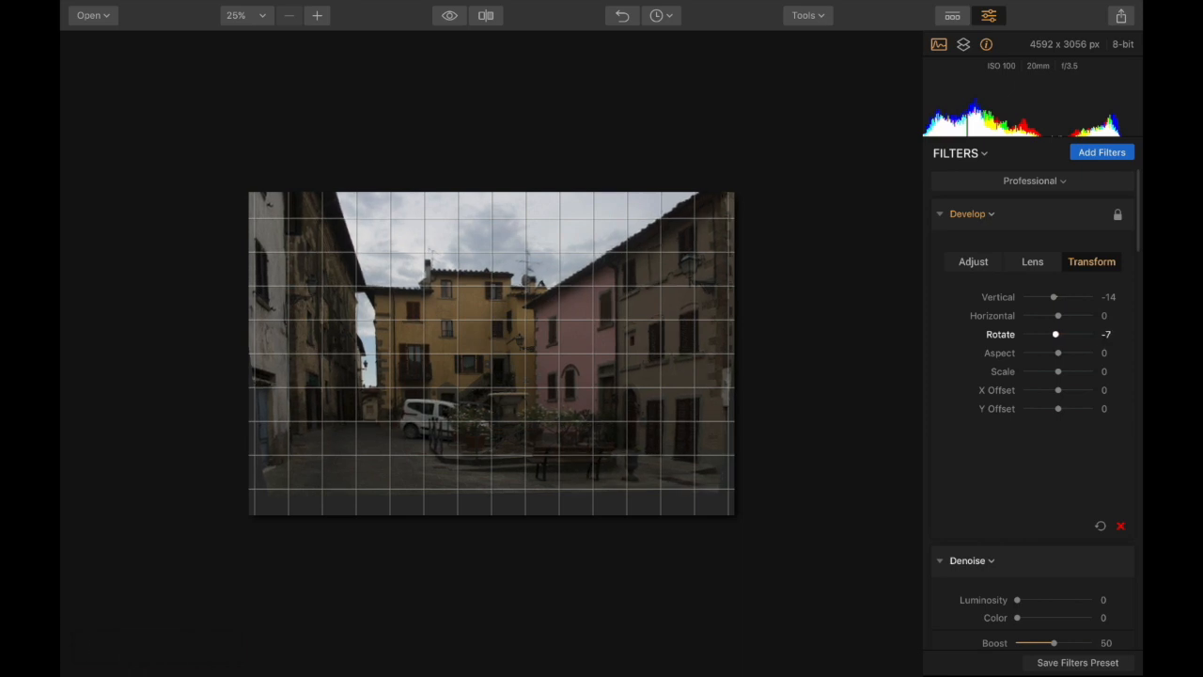
{"action": "left_click_drag", "start_coordinate": [1056, 334], "coordinate": [1055, 334]}
{"action": "left_click", "coordinate": [317, 15]}
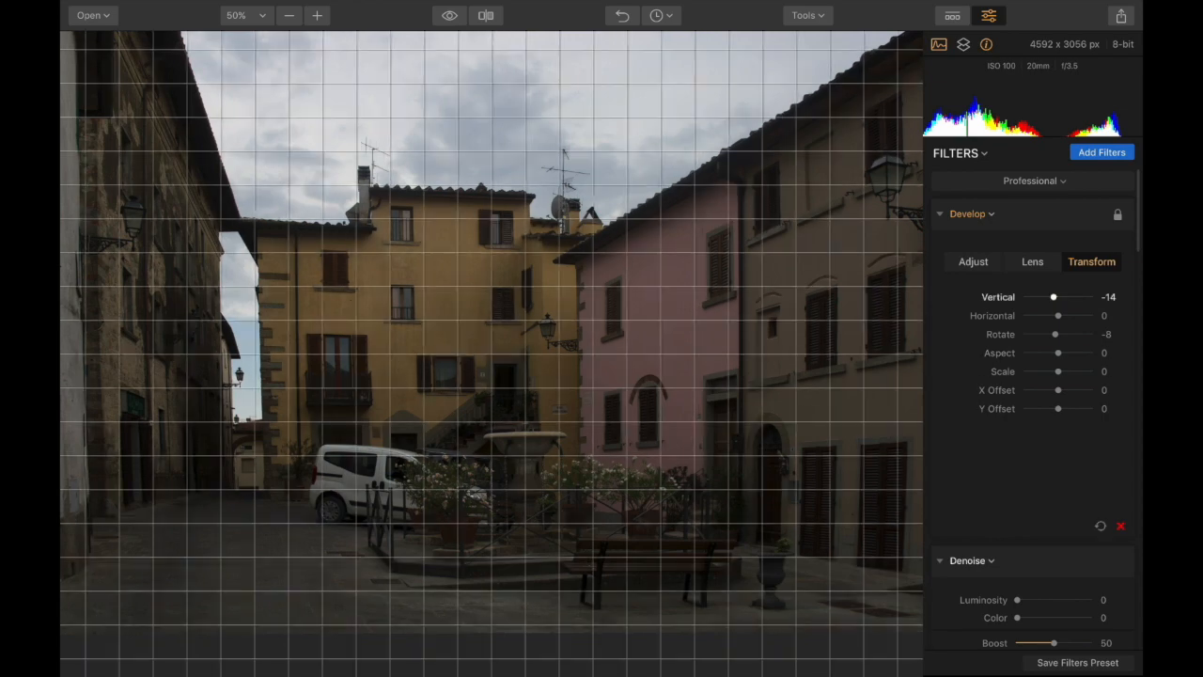
{"action": "left_click", "coordinate": [939, 214]}
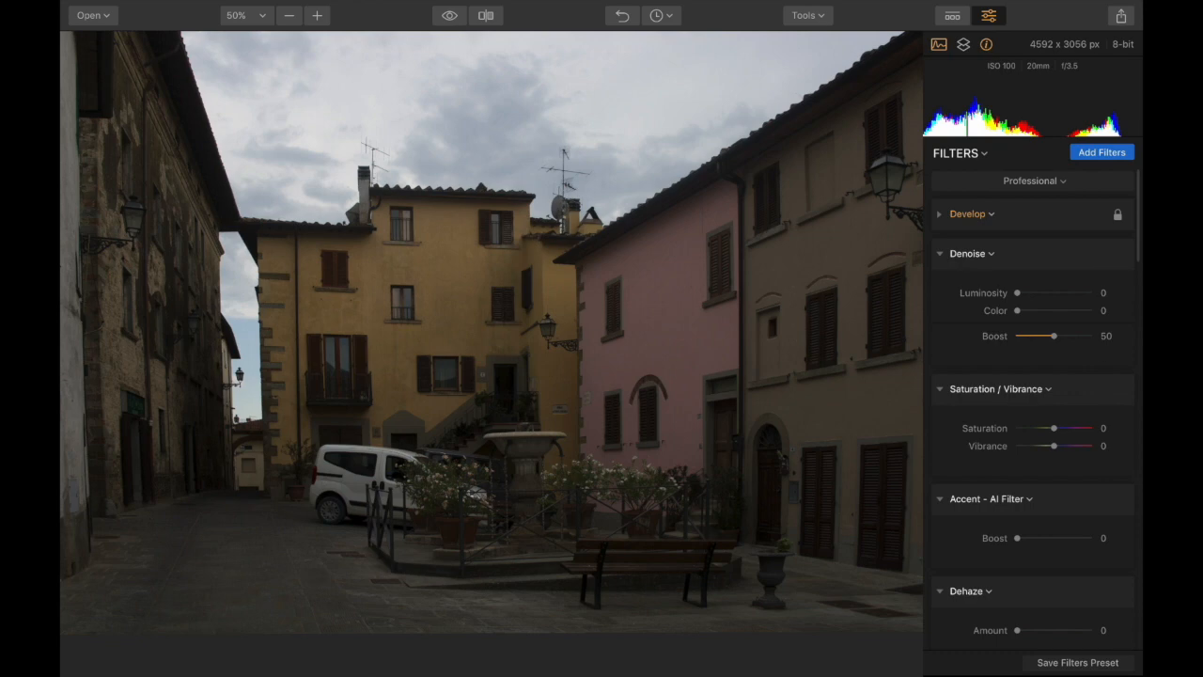
- Examine the walls, roofs, street lamps, van and shaded alley at 200% for noise
{"action": "left_click", "coordinate": [317, 15]}
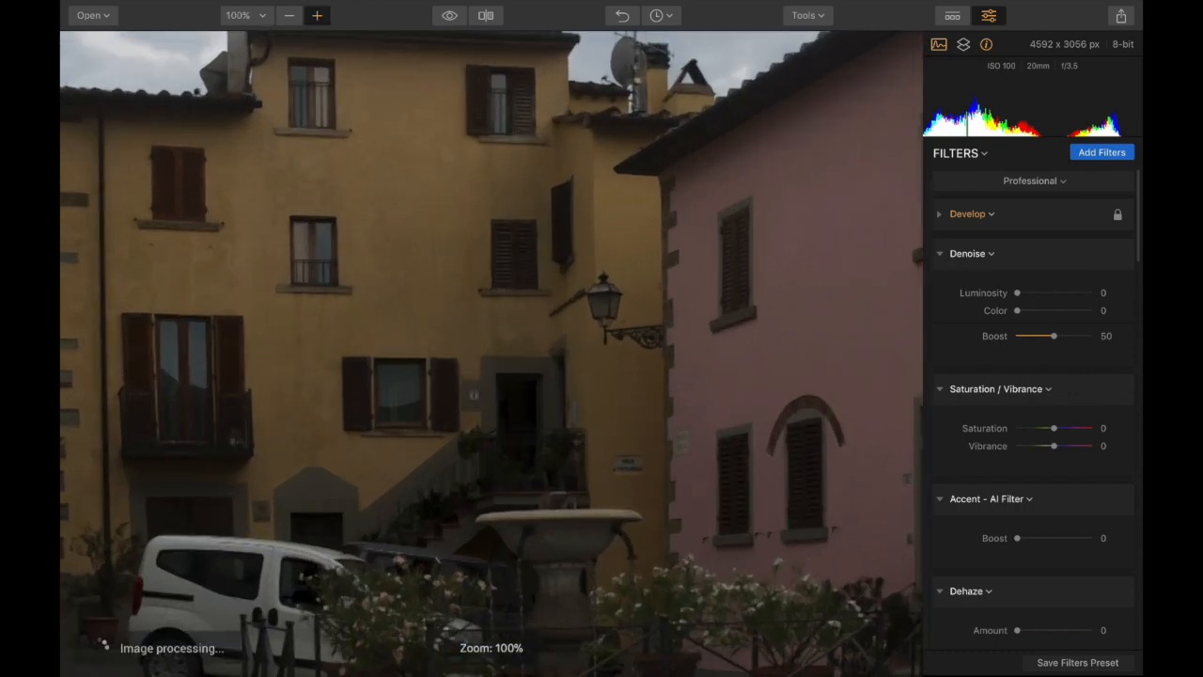
{"action": "left_click", "coordinate": [317, 15]}
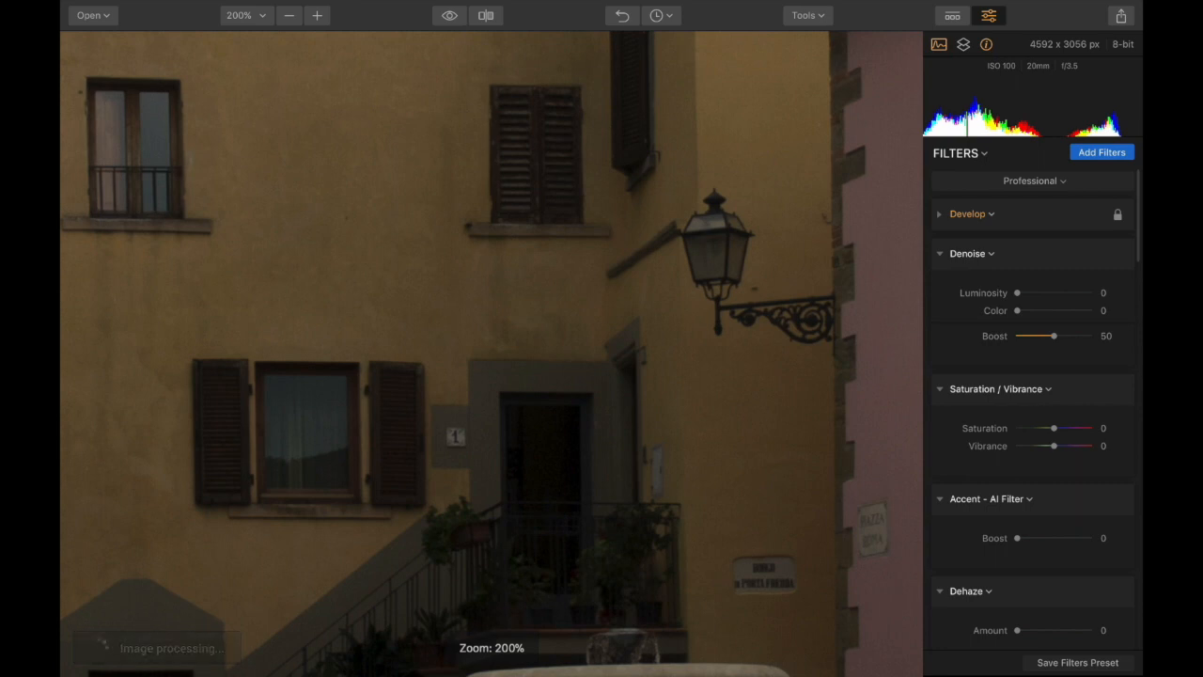
{"action": "left_click_drag", "start_coordinate": [658, 353], "coordinate": [320, 354]}
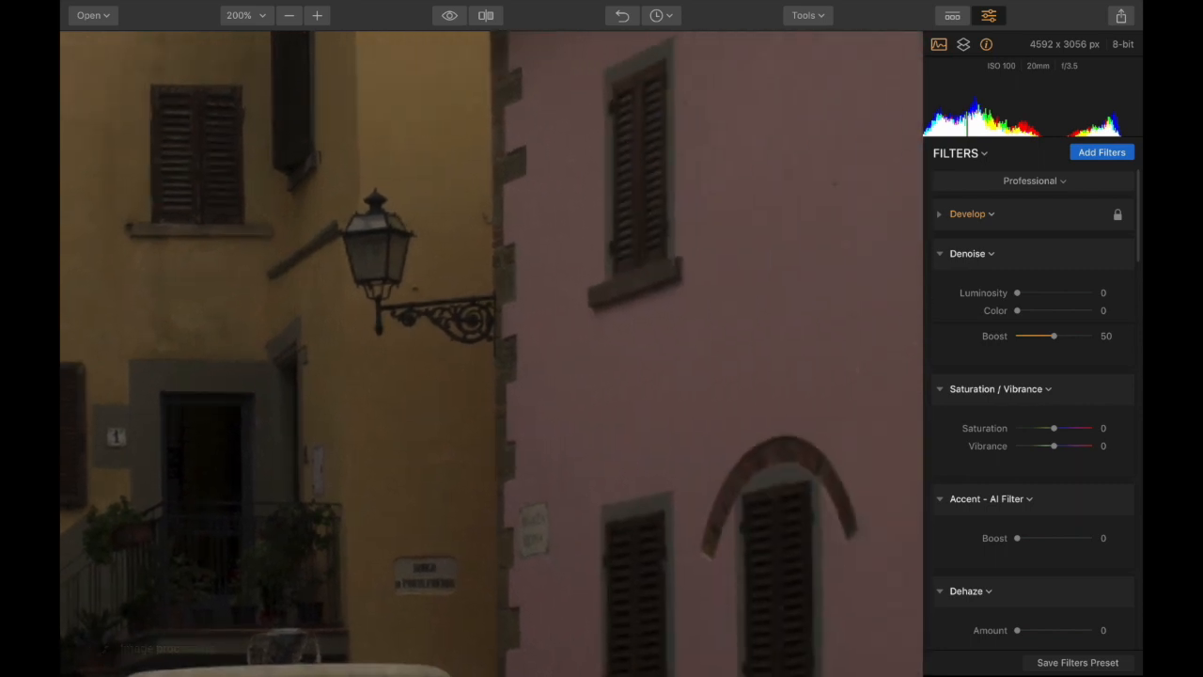
{"action": "left_click_drag", "start_coordinate": [479, 177], "coordinate": [504, 529]}
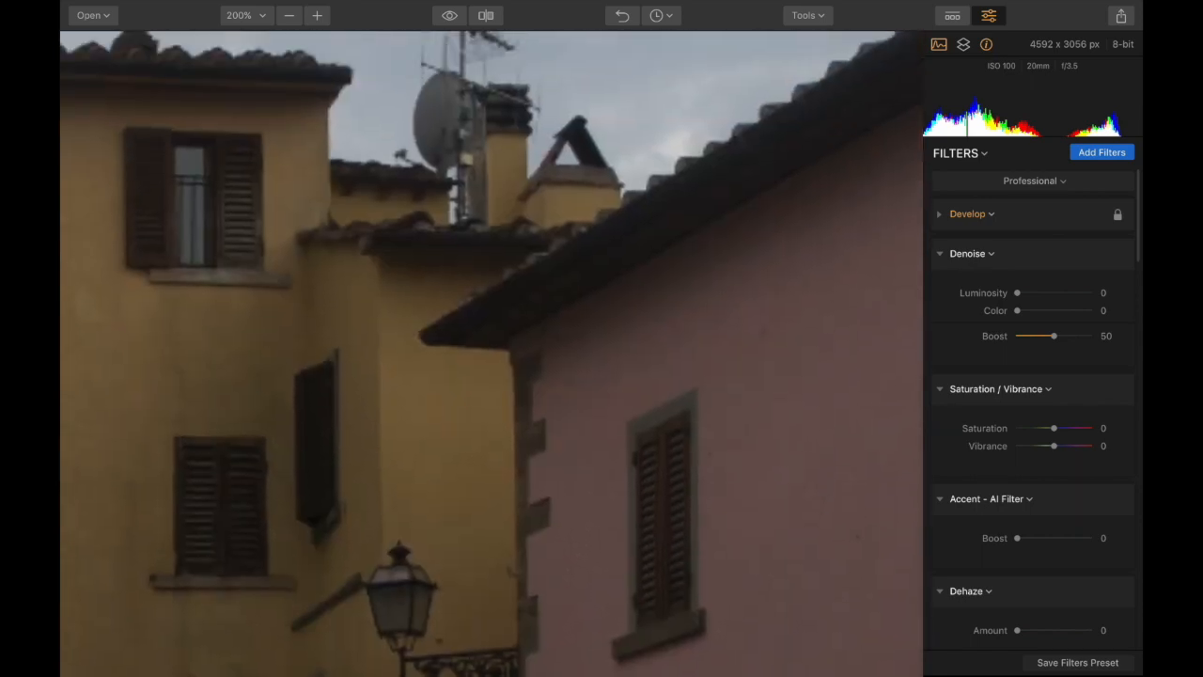
{"action": "left_click_drag", "start_coordinate": [197, 354], "coordinate": [787, 340]}
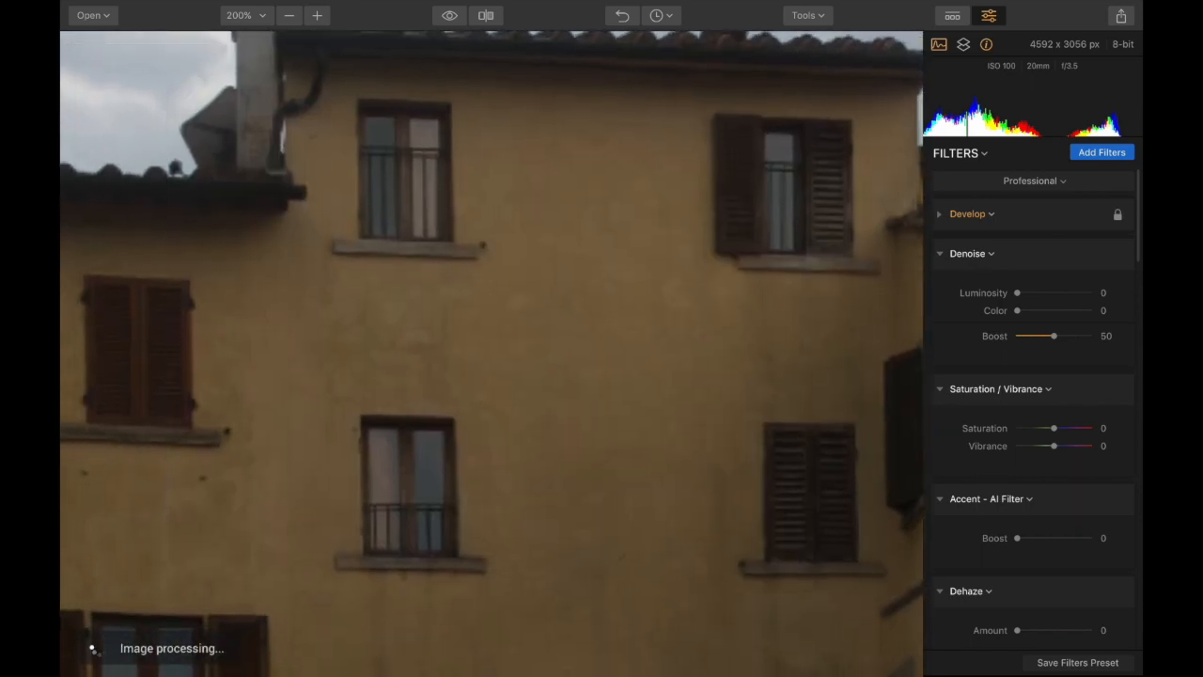
{"action": "left_click_drag", "start_coordinate": [207, 418], "coordinate": [776, 291]}
{"action": "left_click_drag", "start_coordinate": [370, 538], "coordinate": [614, 169]}
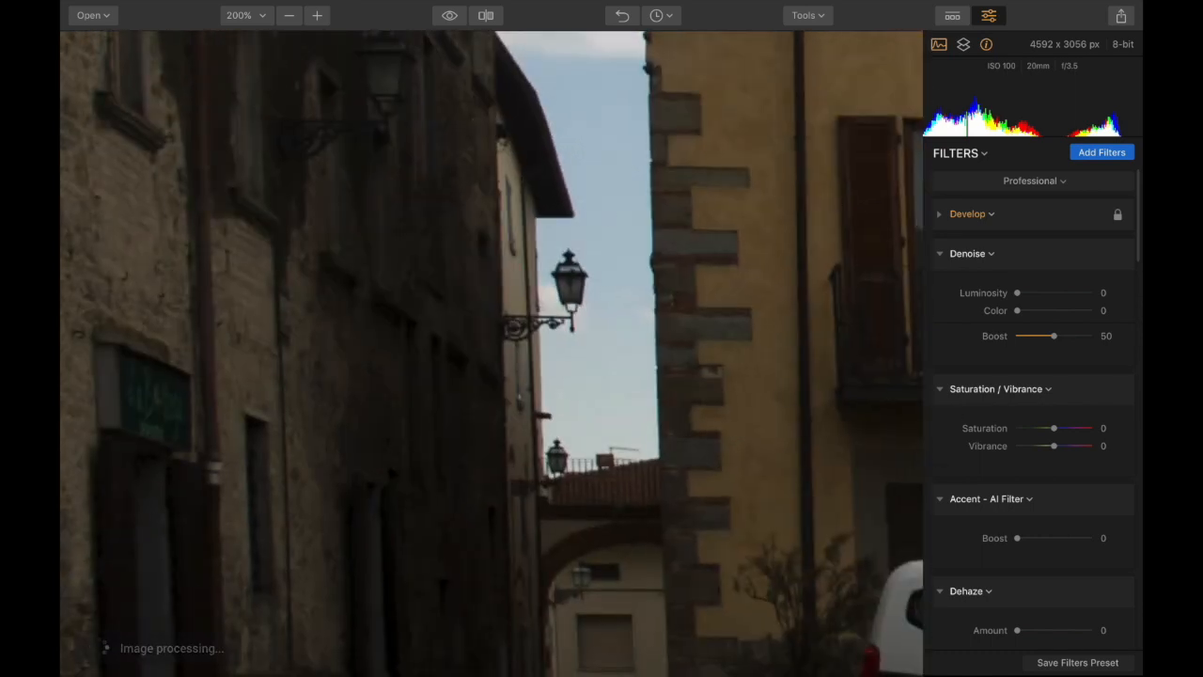
{"action": "left_click_drag", "start_coordinate": [614, 459], "coordinate": [369, 141]}
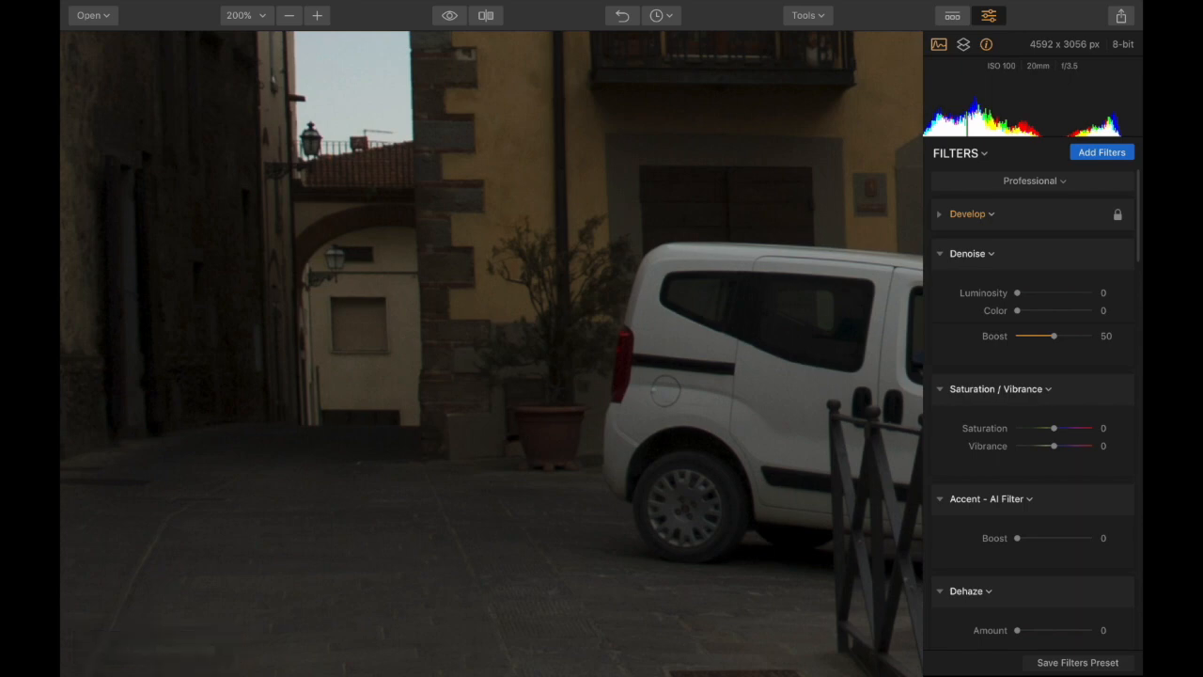
{"action": "left_click_drag", "start_coordinate": [705, 338], "coordinate": [276, 469]}
{"action": "left_click_drag", "start_coordinate": [715, 394], "coordinate": [183, 395]}
{"action": "left_click_drag", "start_coordinate": [490, 353], "coordinate": [321, 486]}
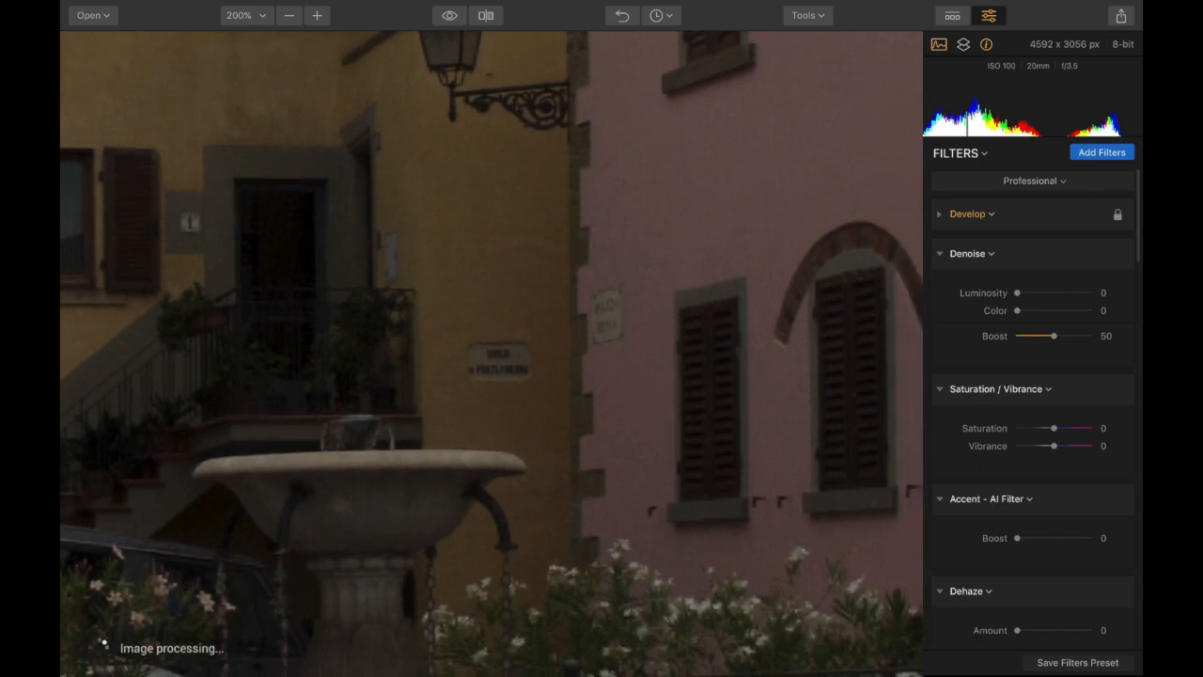
{"action": "left_click_drag", "start_coordinate": [491, 207], "coordinate": [493, 503]}
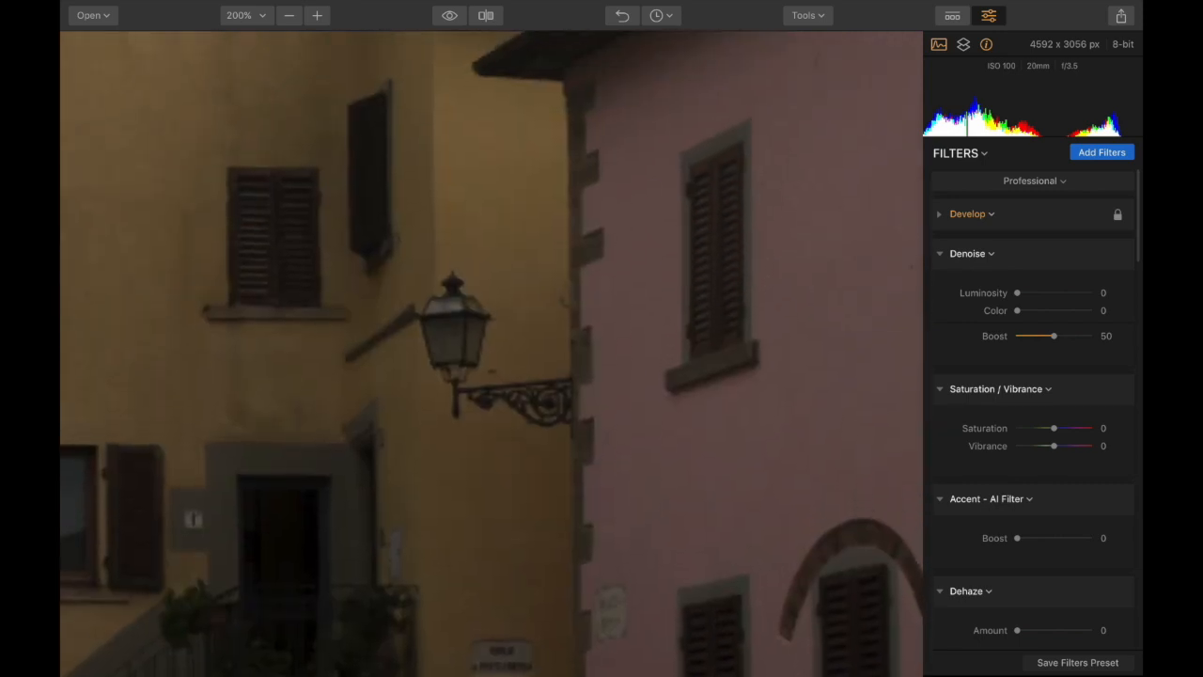
{"action": "left_click_drag", "start_coordinate": [452, 273], "coordinate": [590, 598]}
{"action": "scroll", "coordinate": [491, 353], "scroll_direction": "left", "scroll_amount": 2}
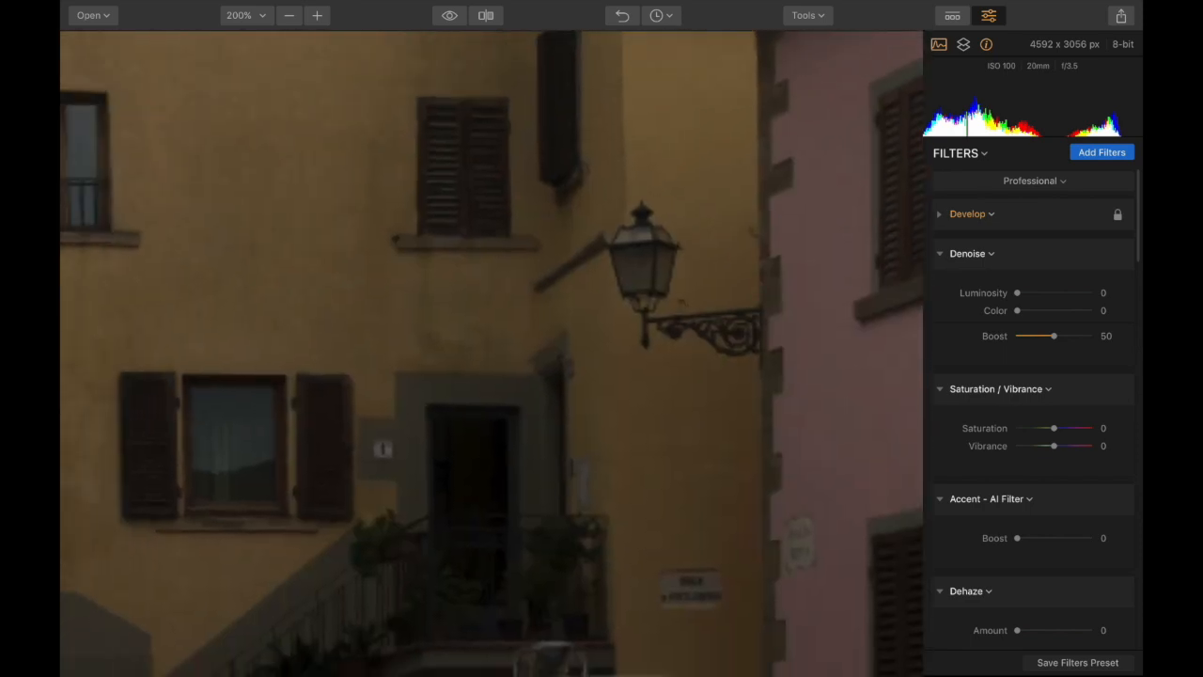
{"action": "scroll", "coordinate": [491, 353], "scroll_direction": "left", "scroll_amount": 5}
{"action": "scroll", "coordinate": [492, 353], "scroll_direction": "up", "scroll_amount": 3}
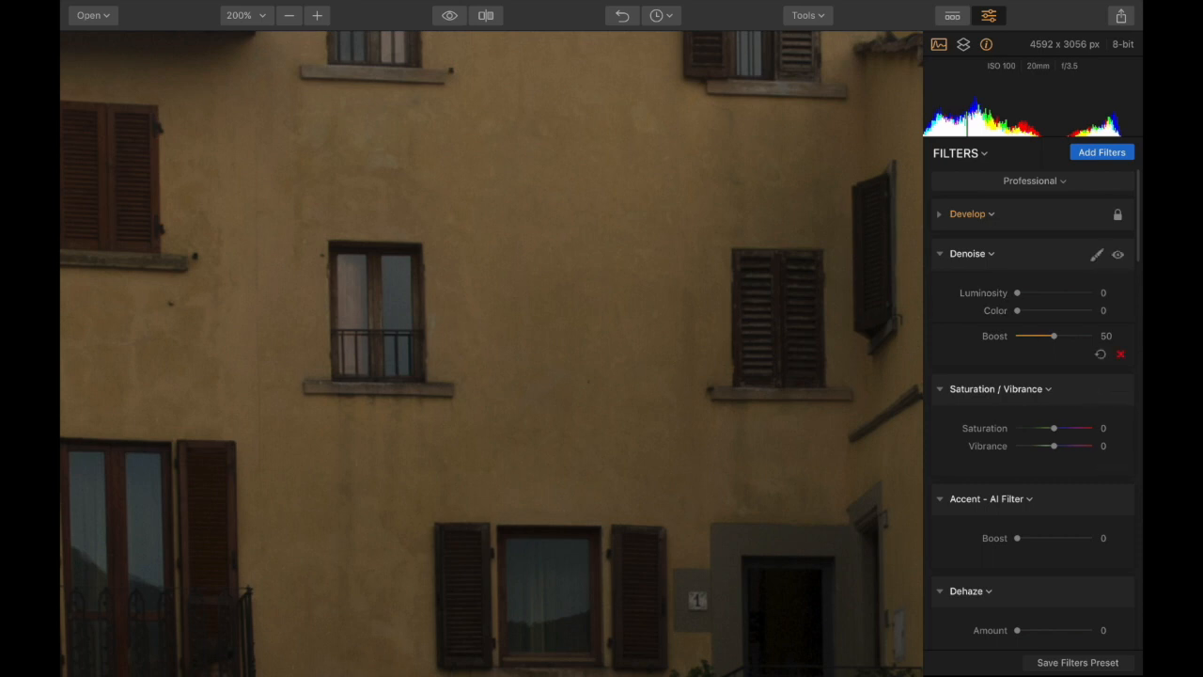
- Collapse the Denoise and Saturation / Vibrance filters and show the photo at 50%
{"action": "scroll", "coordinate": [1034, 395], "scroll_direction": "down", "scroll_amount": 1}
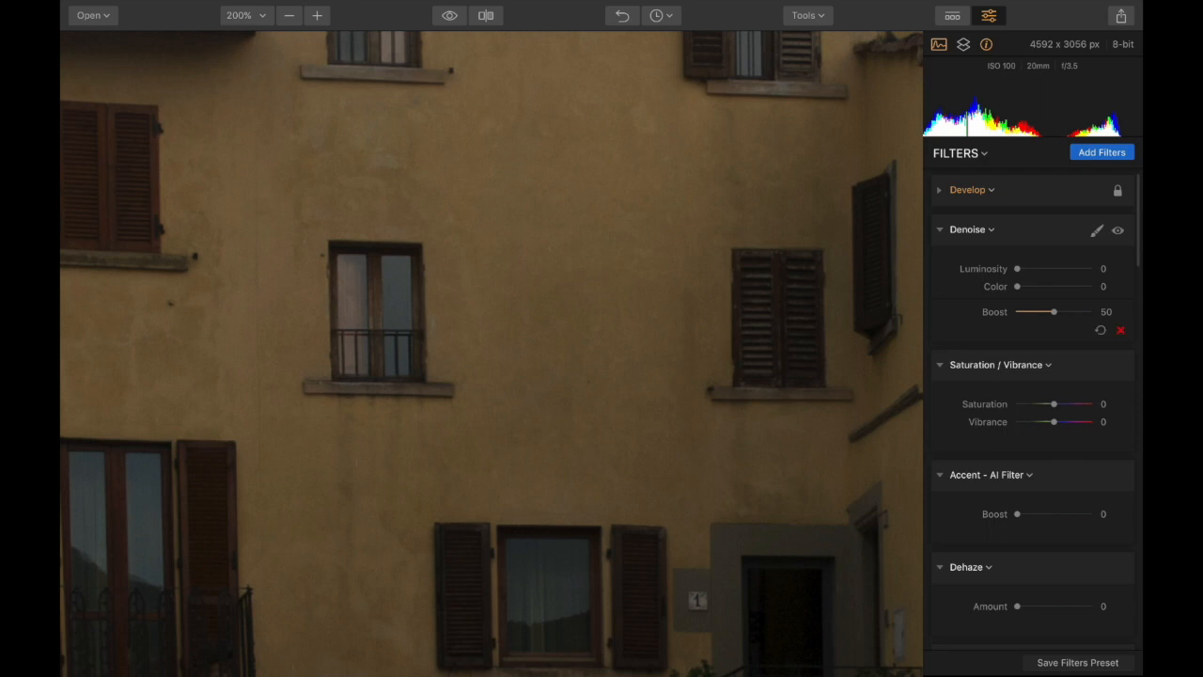
{"action": "left_click", "coordinate": [939, 229]}
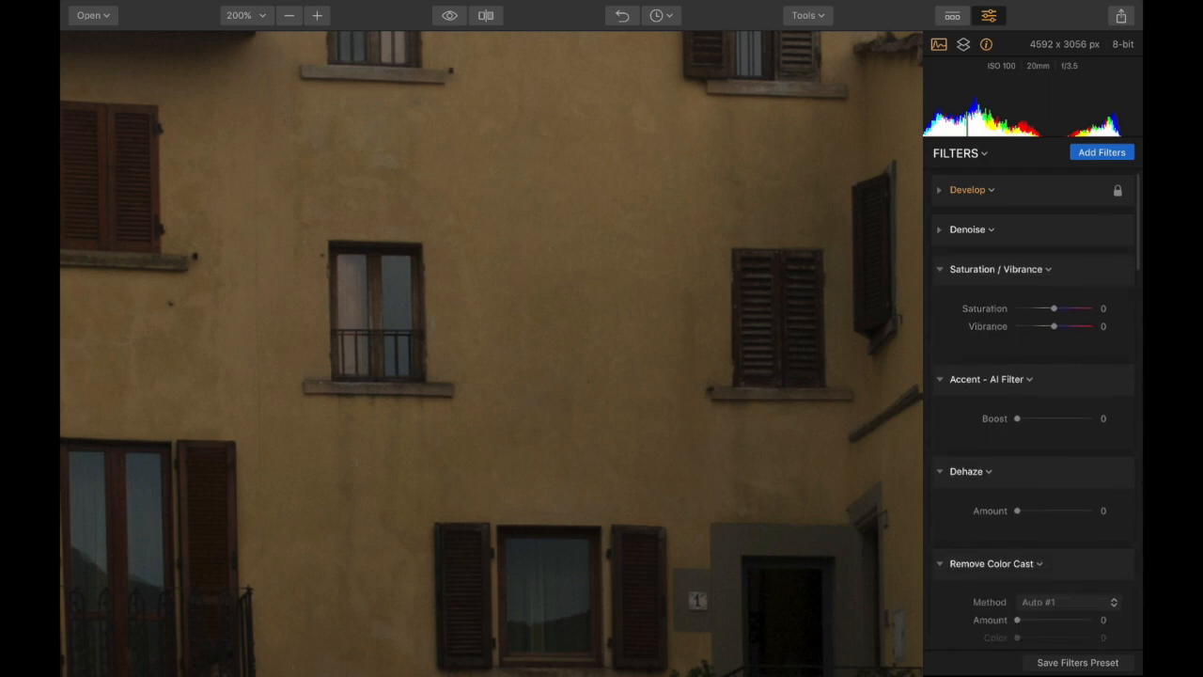
{"action": "left_click", "coordinate": [288, 15]}
{"action": "left_click", "coordinate": [289, 15]}
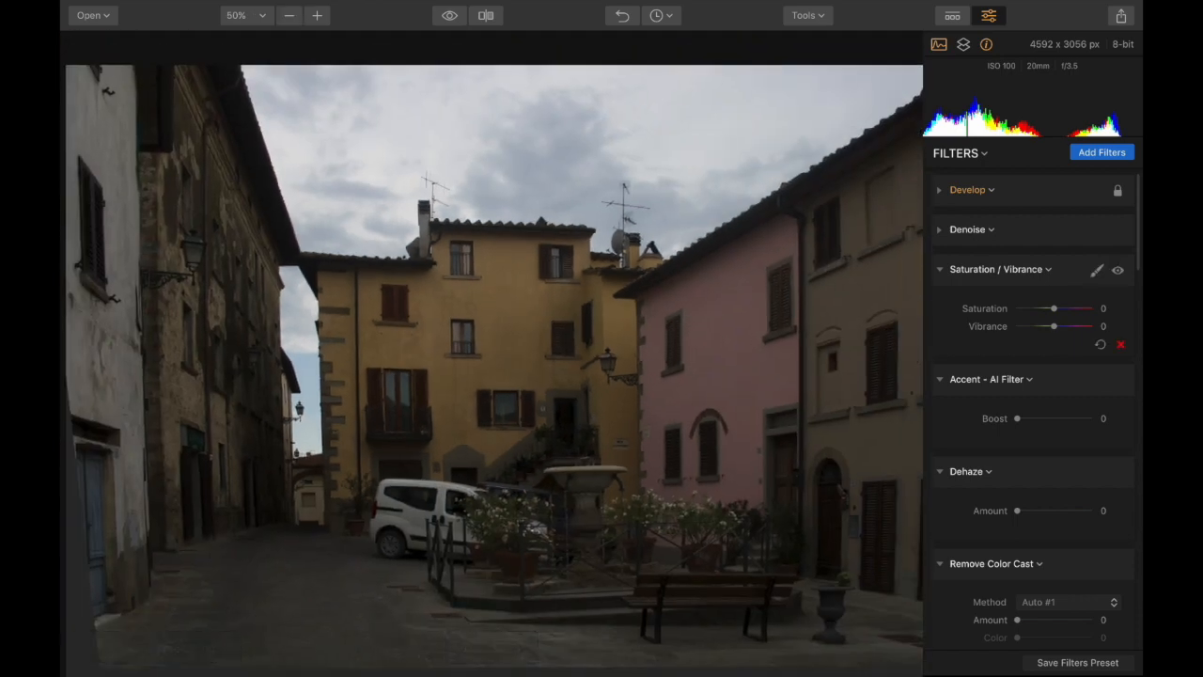
{"action": "left_click", "coordinate": [939, 269]}
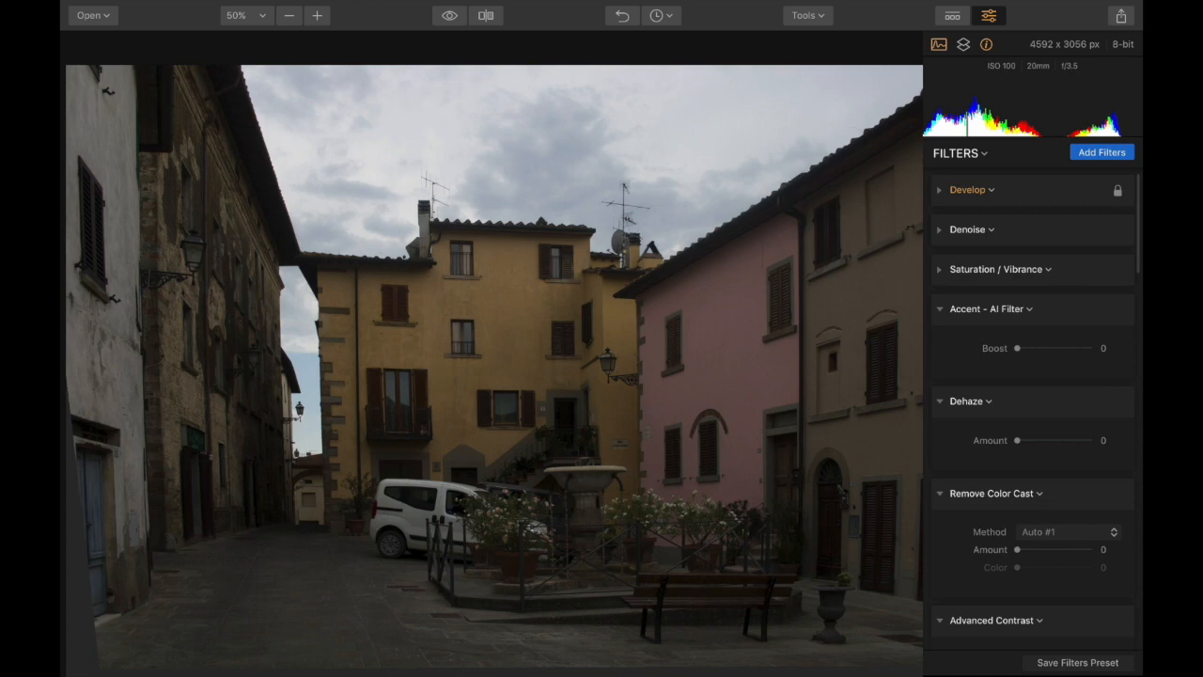
- Try adding another Accent - AI Filter from the filters catalog and undo the addition
{"action": "left_click", "coordinate": [960, 152]}
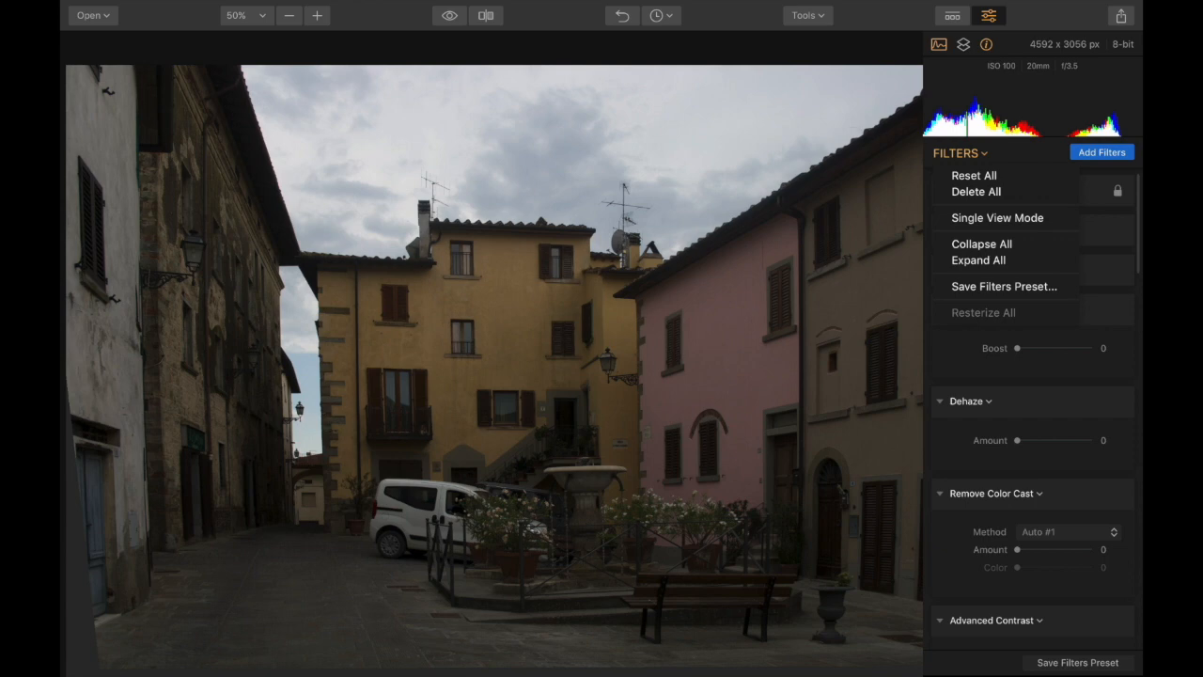
{"action": "key", "text": "Escape"}
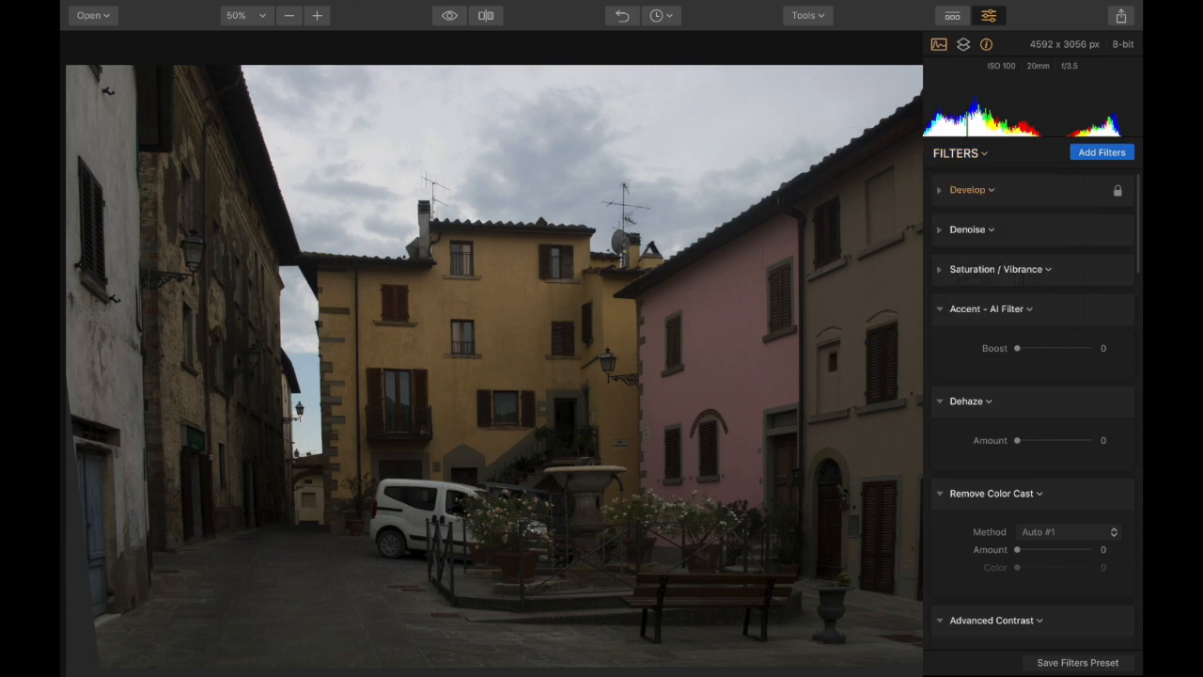
{"action": "left_click", "coordinate": [1102, 153]}
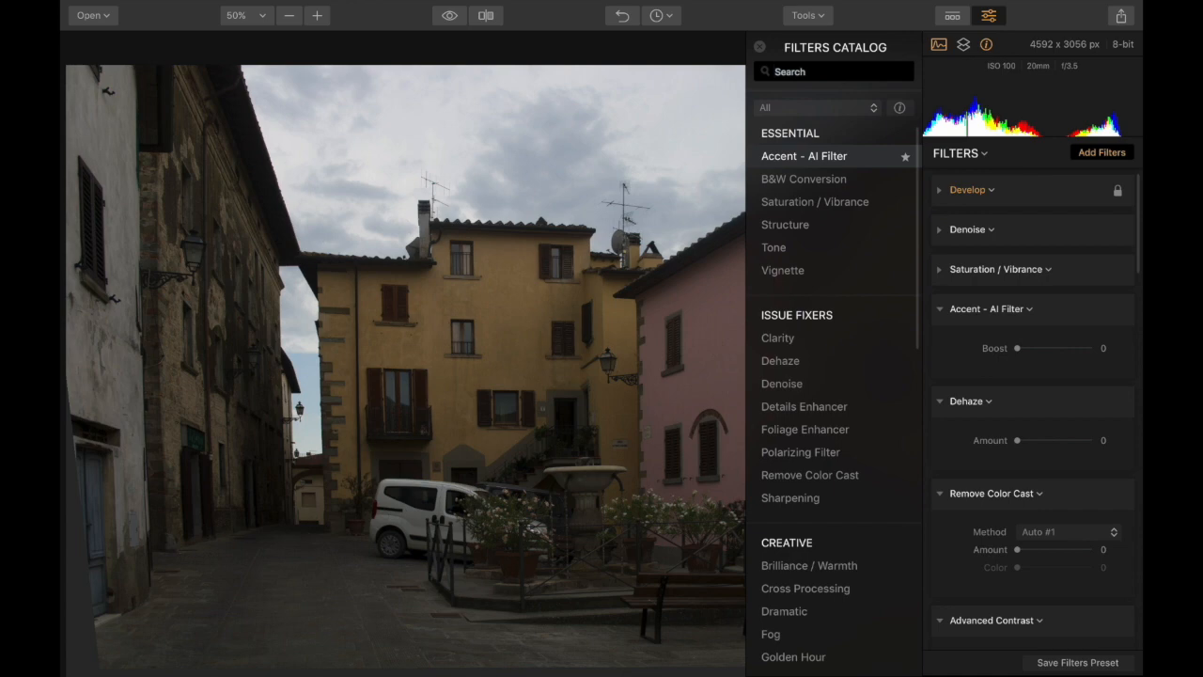
{"action": "left_click", "coordinate": [804, 156]}
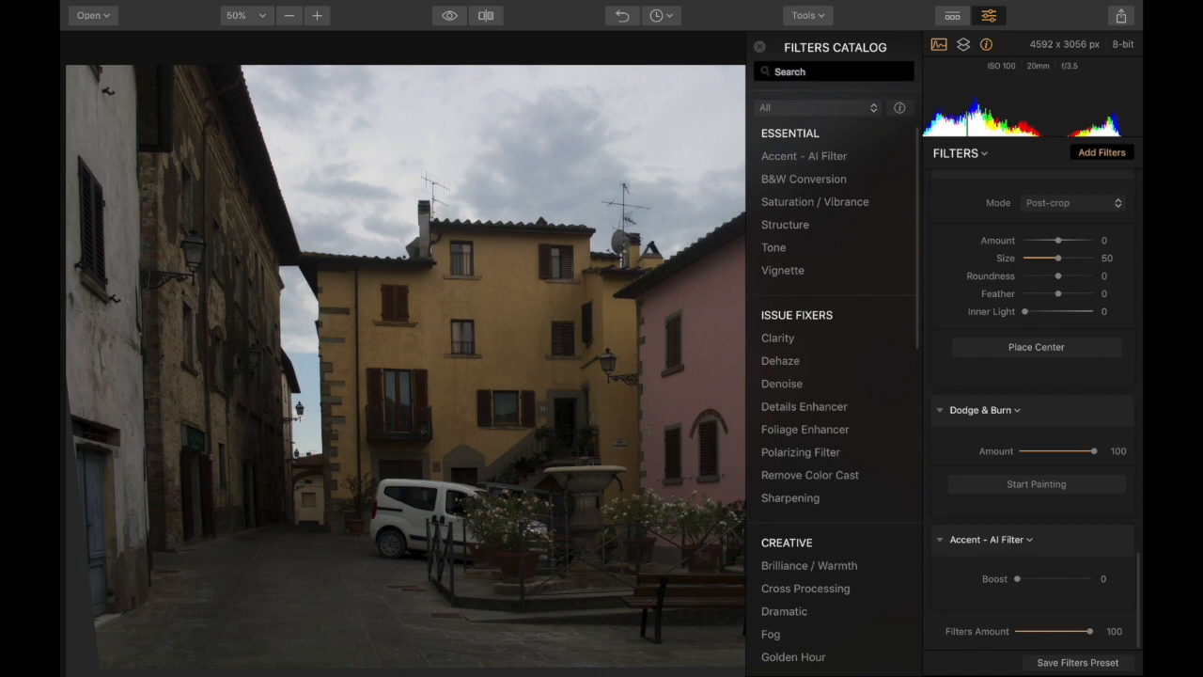
{"action": "key", "text": "ctrl+z"}
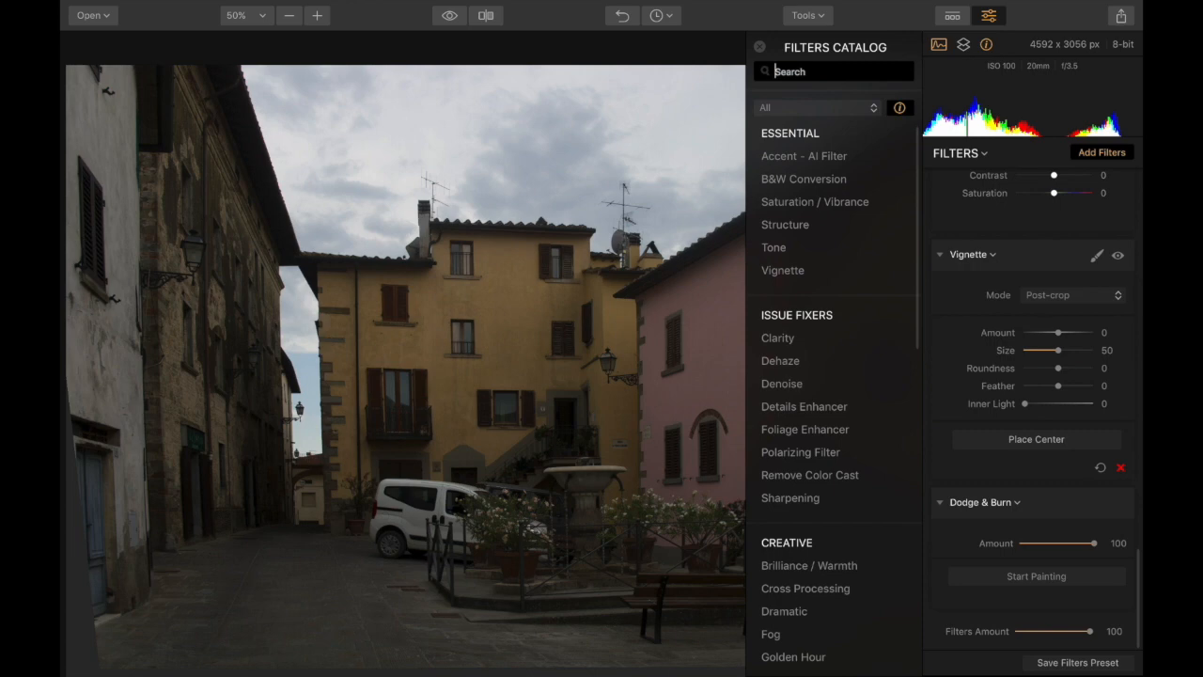
- Collapse the Vignette, LUT Mapping, Structure and Dodge & Burn filters
{"action": "left_click", "coordinate": [969, 254]}
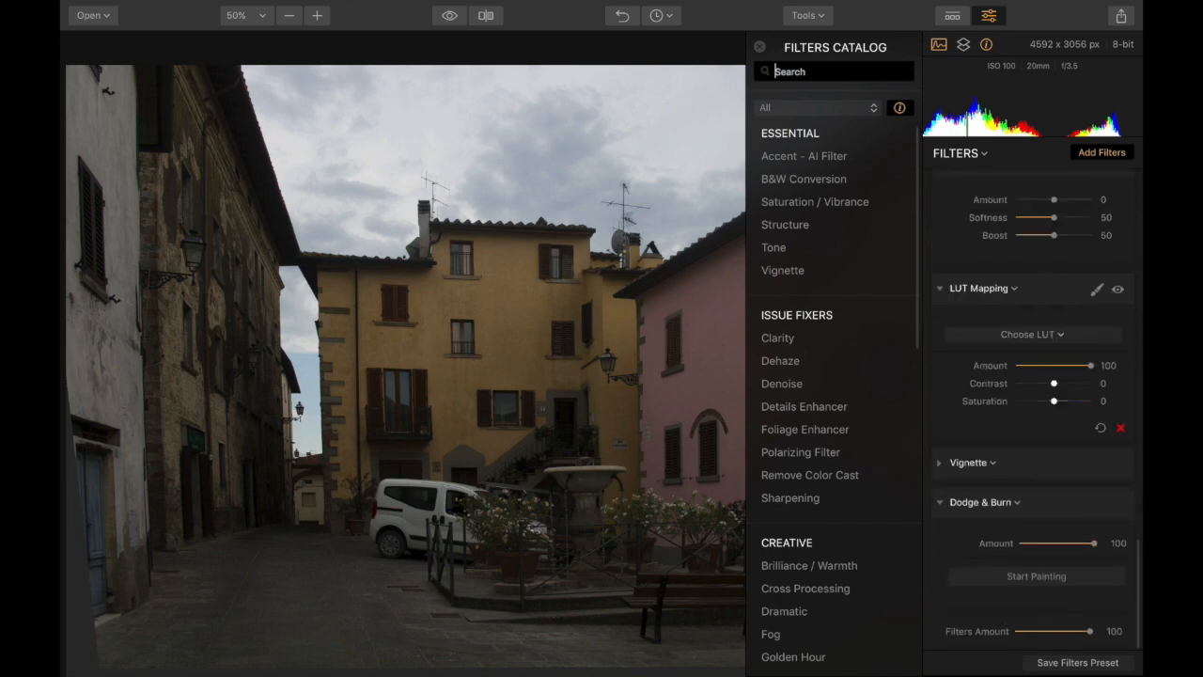
{"action": "left_click", "coordinate": [969, 289]}
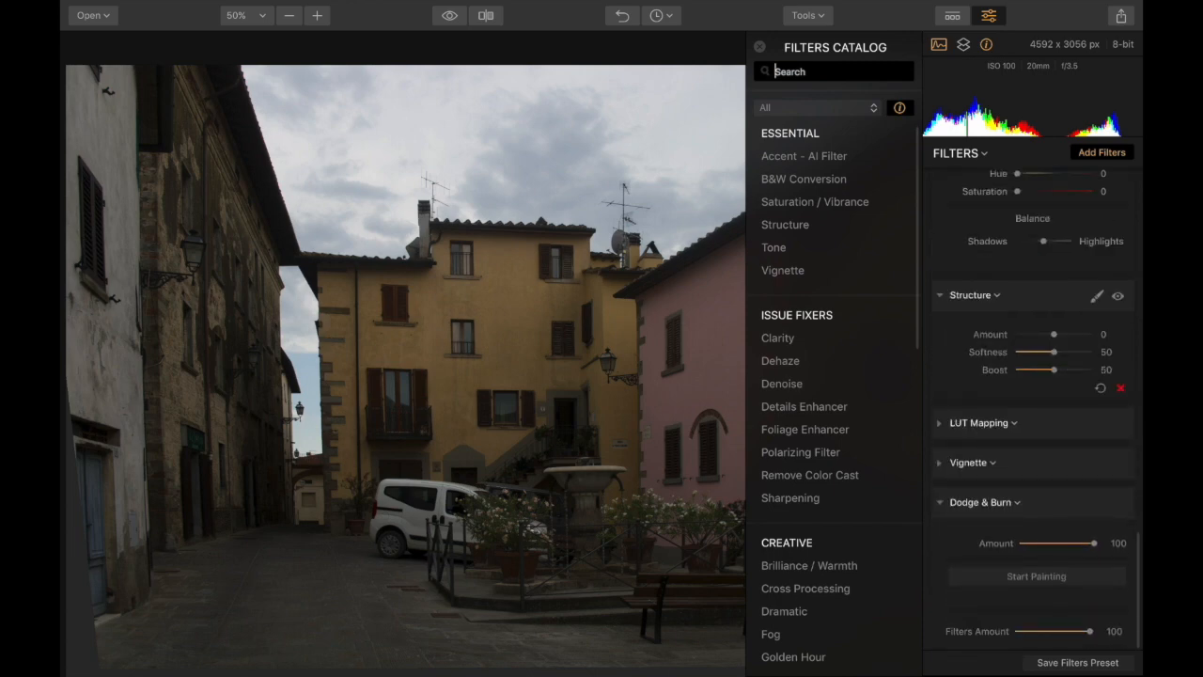
{"action": "left_click", "coordinate": [969, 295]}
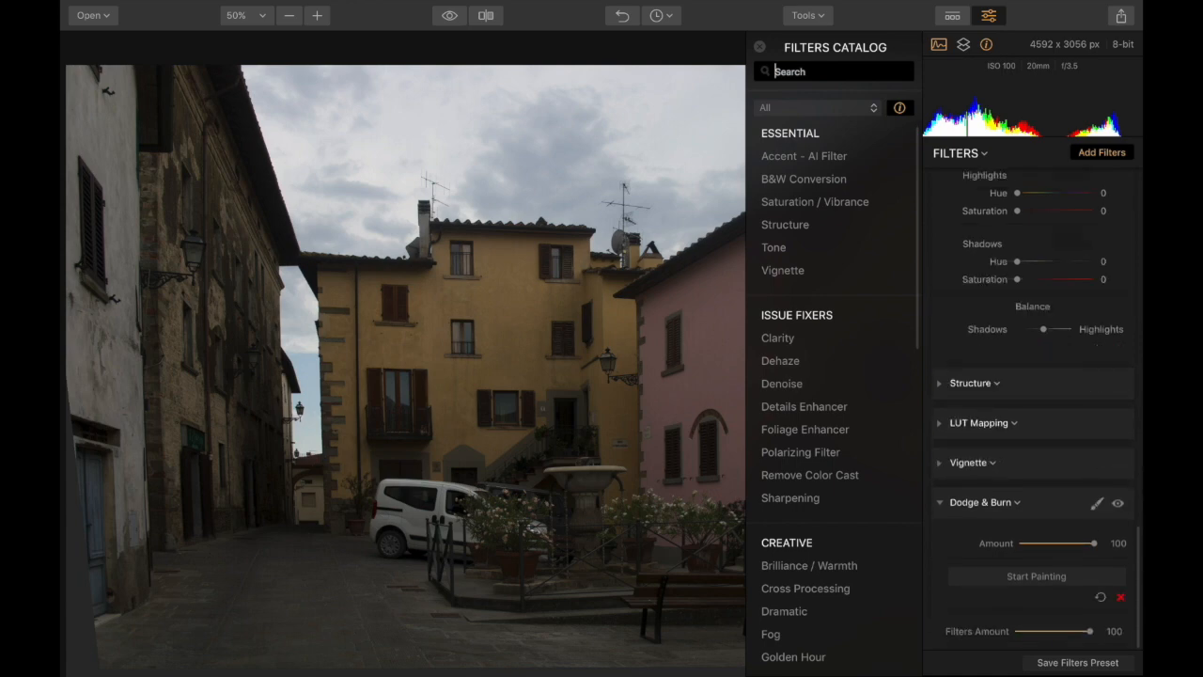
{"action": "left_click", "coordinate": [969, 506]}
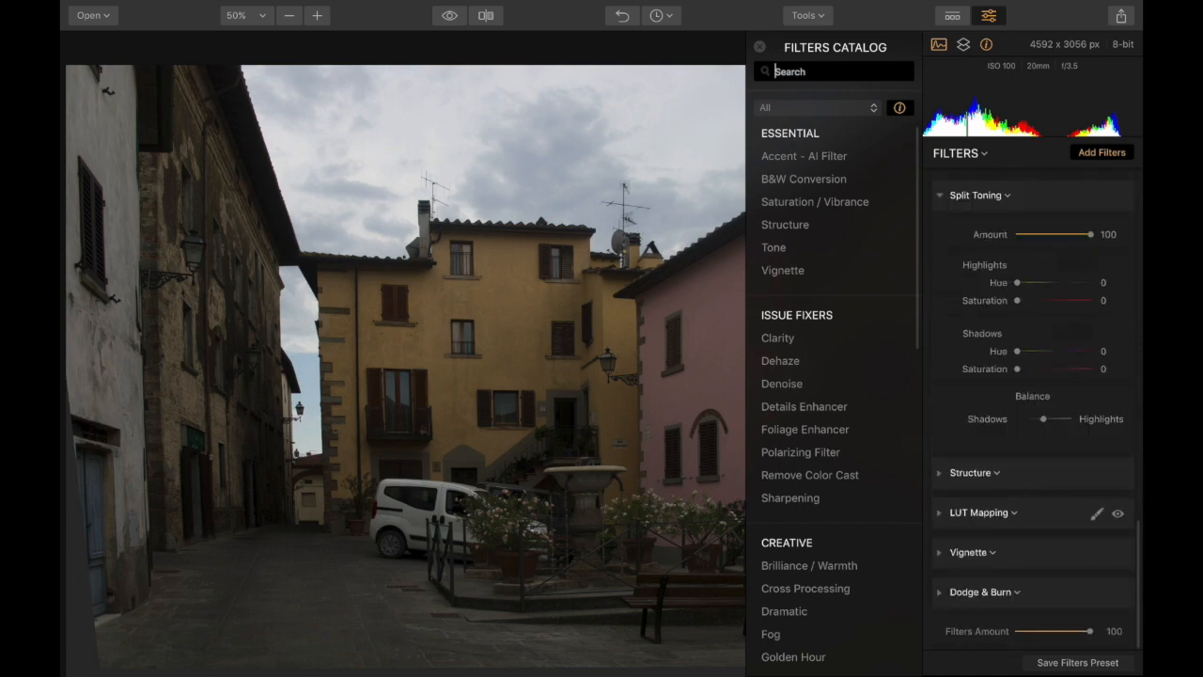
- Collapse the Split Toning, HSL and Advanced Contrast filters
{"action": "scroll", "coordinate": [1033, 413], "scroll_direction": "up", "scroll_amount": 5}
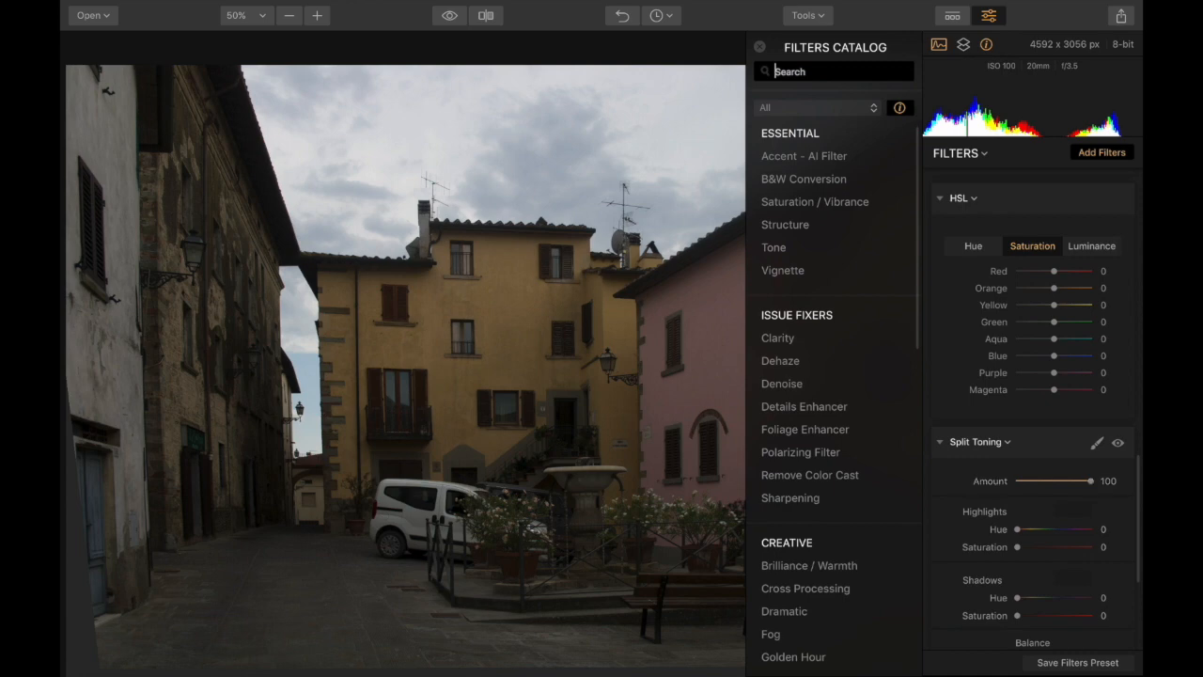
{"action": "left_click", "coordinate": [968, 442]}
{"action": "scroll", "coordinate": [1033, 340], "scroll_direction": "up", "scroll_amount": 4}
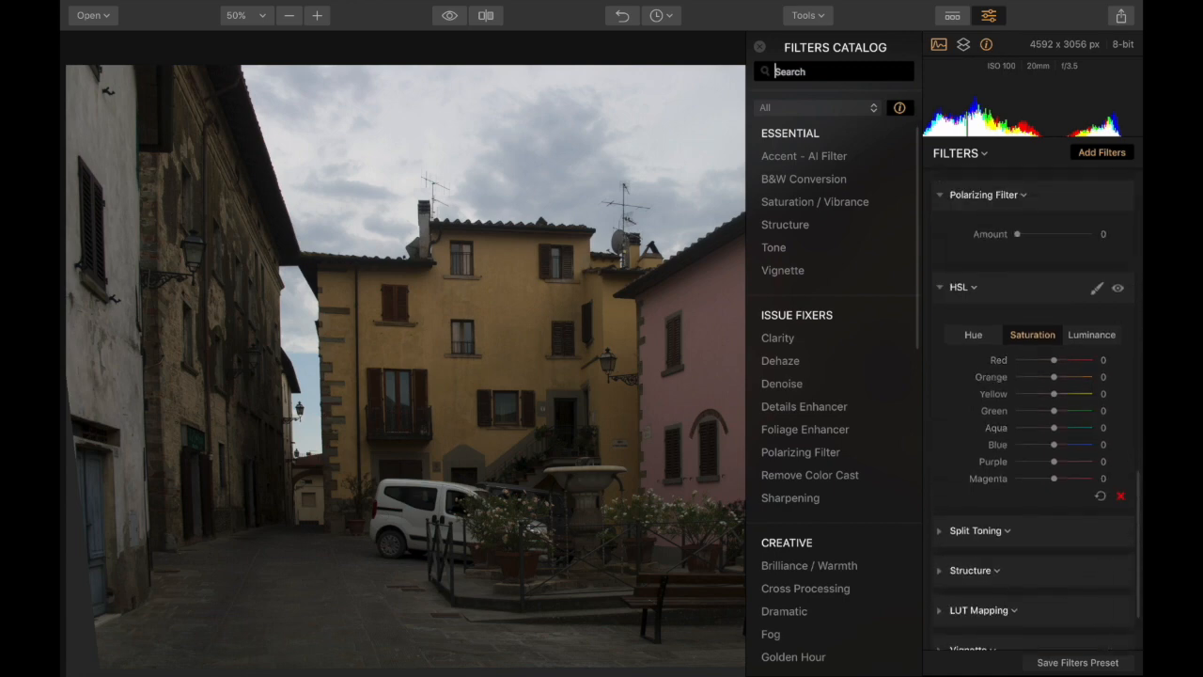
{"action": "left_click", "coordinate": [959, 348]}
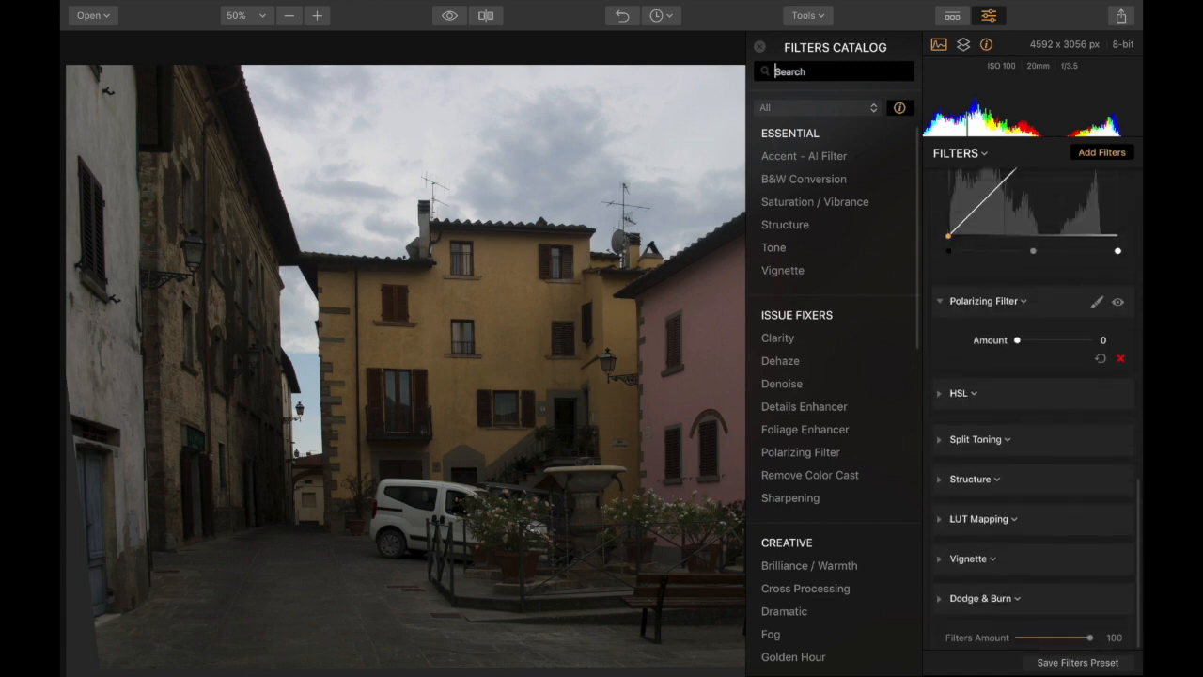
{"action": "scroll", "coordinate": [1032, 348], "scroll_direction": "up", "scroll_amount": 4}
{"action": "scroll", "coordinate": [1033, 400], "scroll_direction": "up", "scroll_amount": 5}
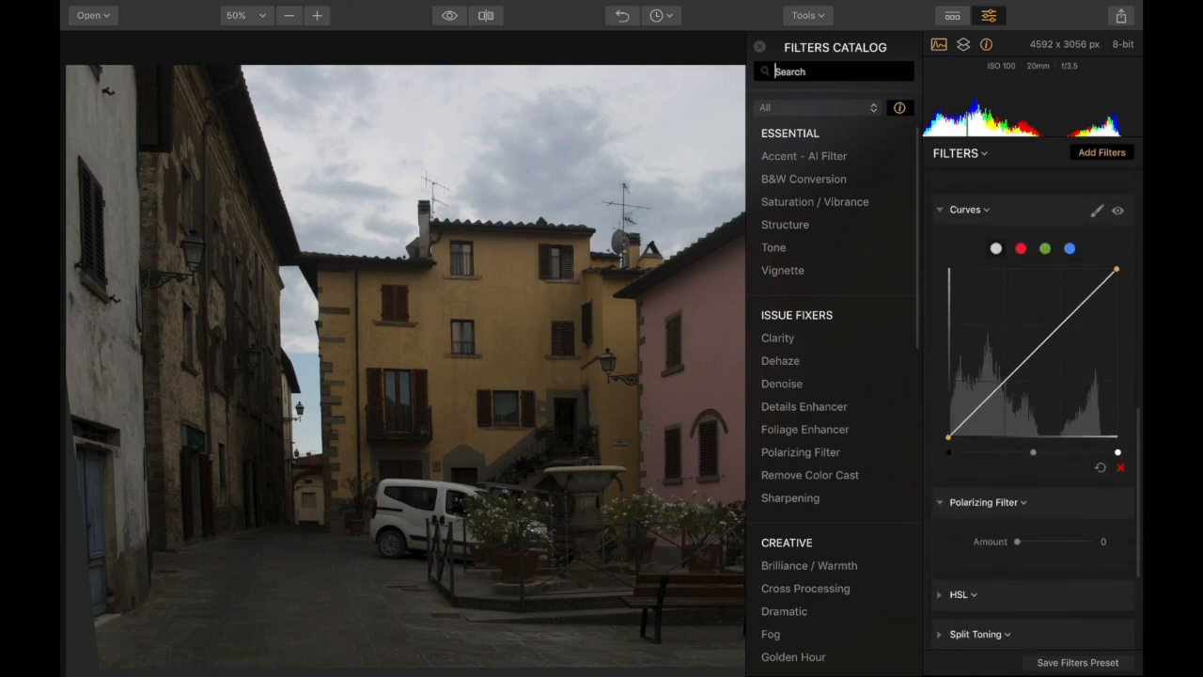
{"action": "scroll", "coordinate": [1033, 399], "scroll_direction": "up", "scroll_amount": 3}
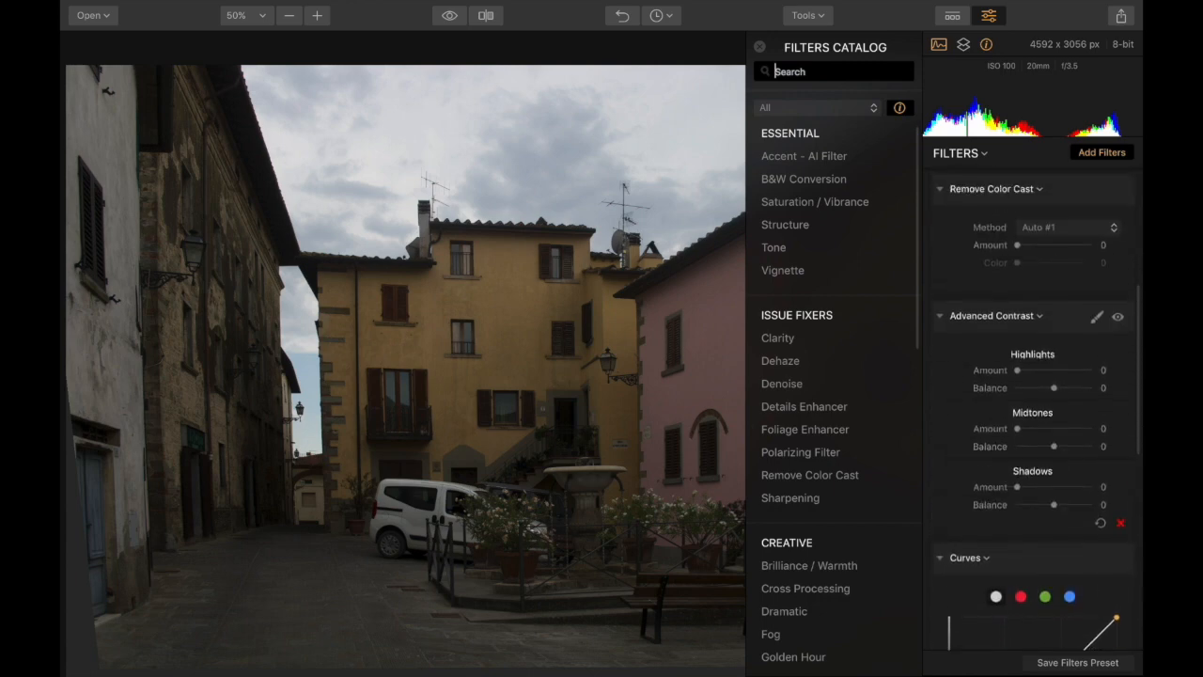
{"action": "left_click", "coordinate": [940, 316]}
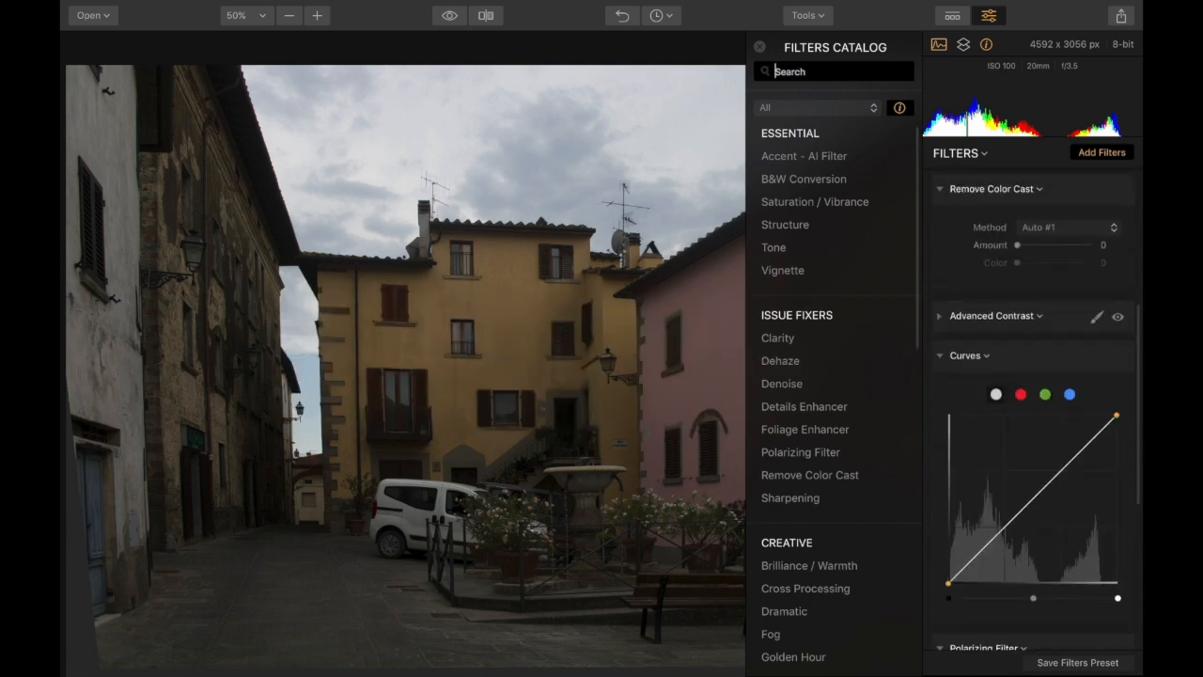
- Close the filters catalog and set the Boost of the upper Accent - AI Filter to 100
{"action": "scroll", "coordinate": [1033, 316], "scroll_direction": "up", "scroll_amount": 4}
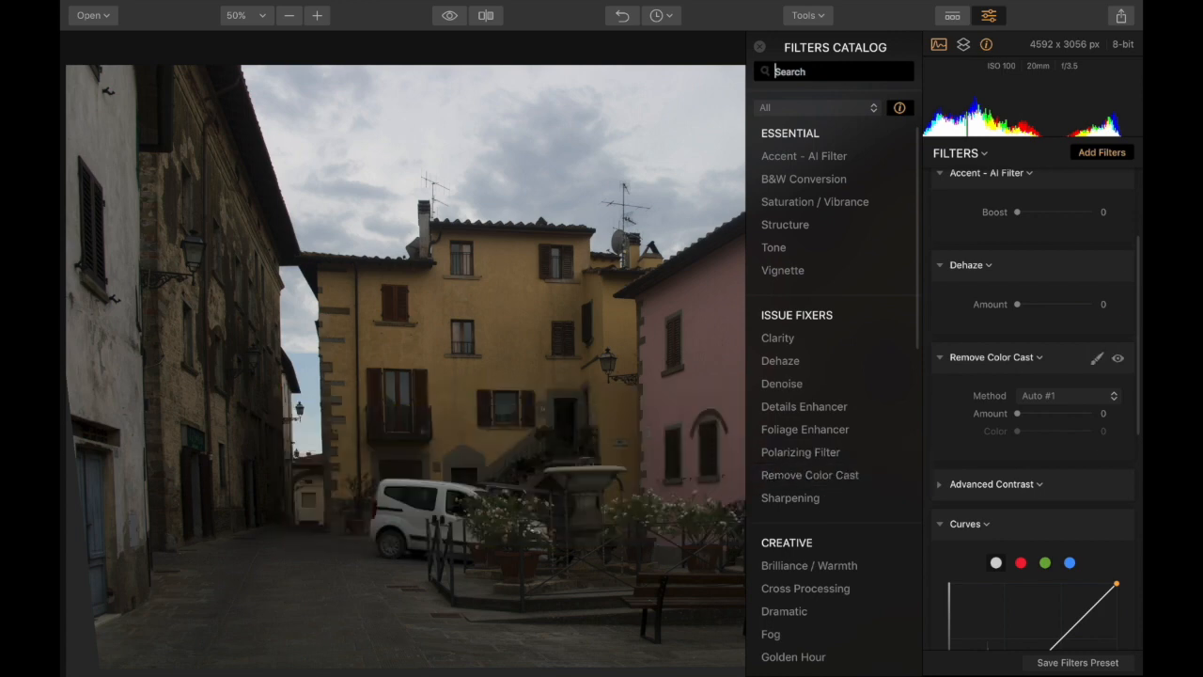
{"action": "scroll", "coordinate": [1034, 404], "scroll_direction": "up", "scroll_amount": 3}
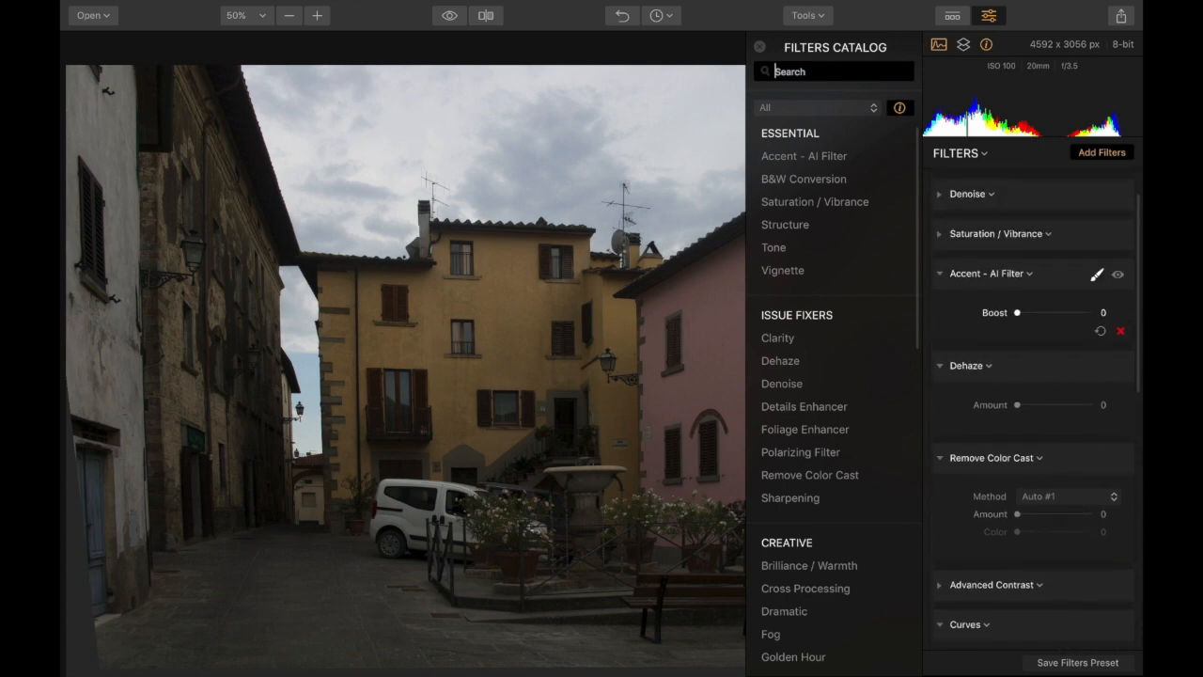
{"action": "left_click", "coordinate": [760, 46]}
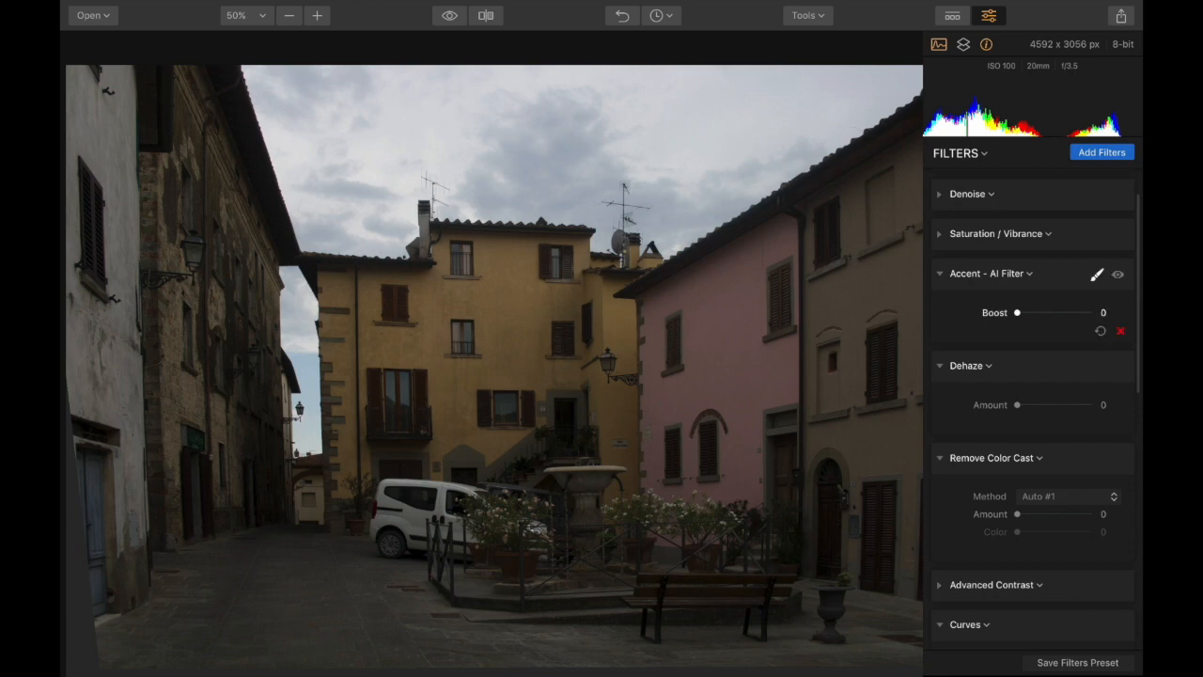
{"action": "left_click_drag", "start_coordinate": [1017, 312], "coordinate": [1091, 312]}
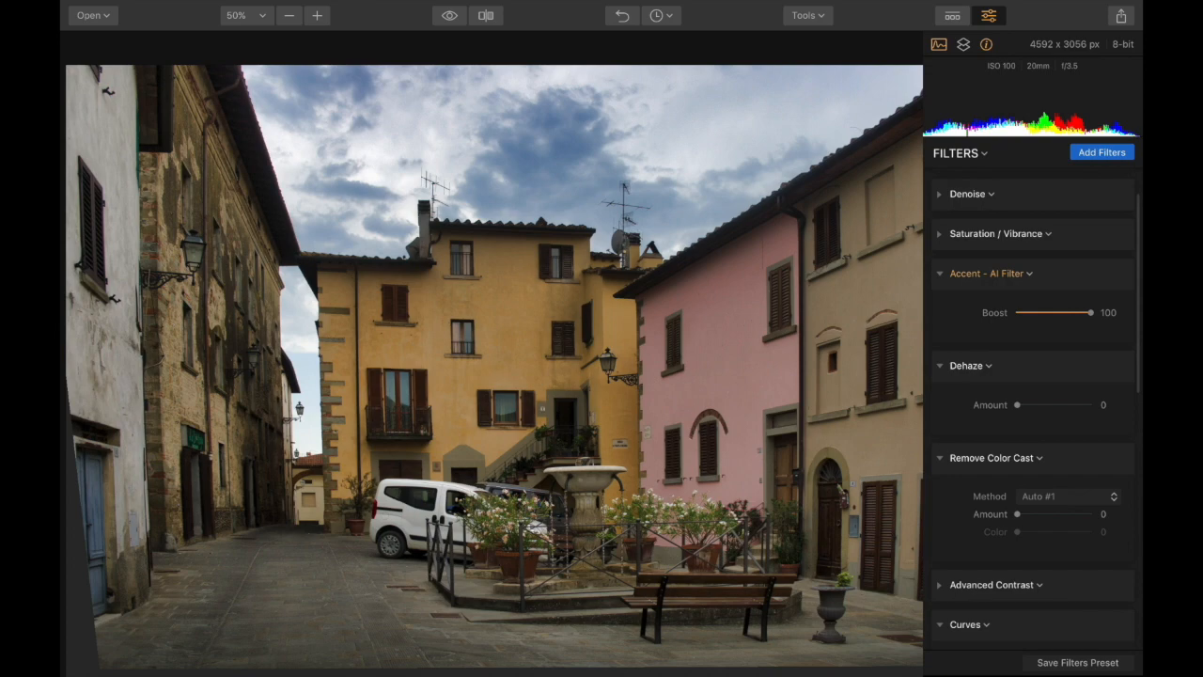
- Hide the filter controls and examine the boosted facades, sky, van, fountain and bench at 100%
{"action": "key", "text": "ctrl+minus"}
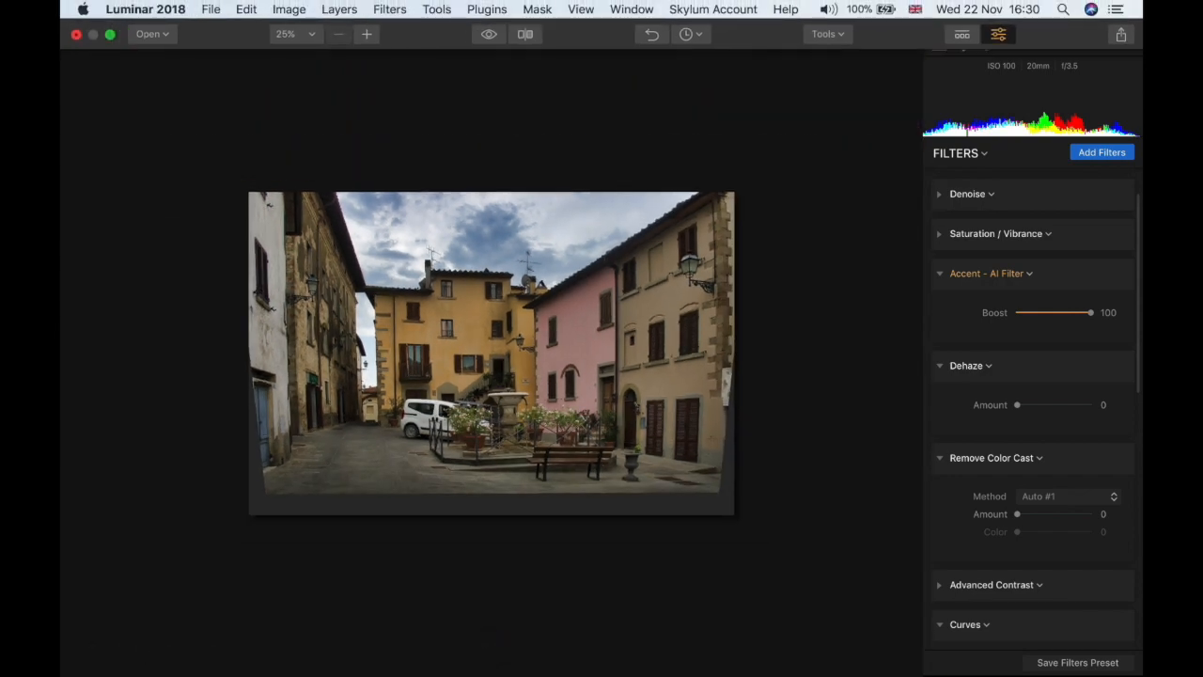
{"action": "key", "text": "ctrl+plus"}
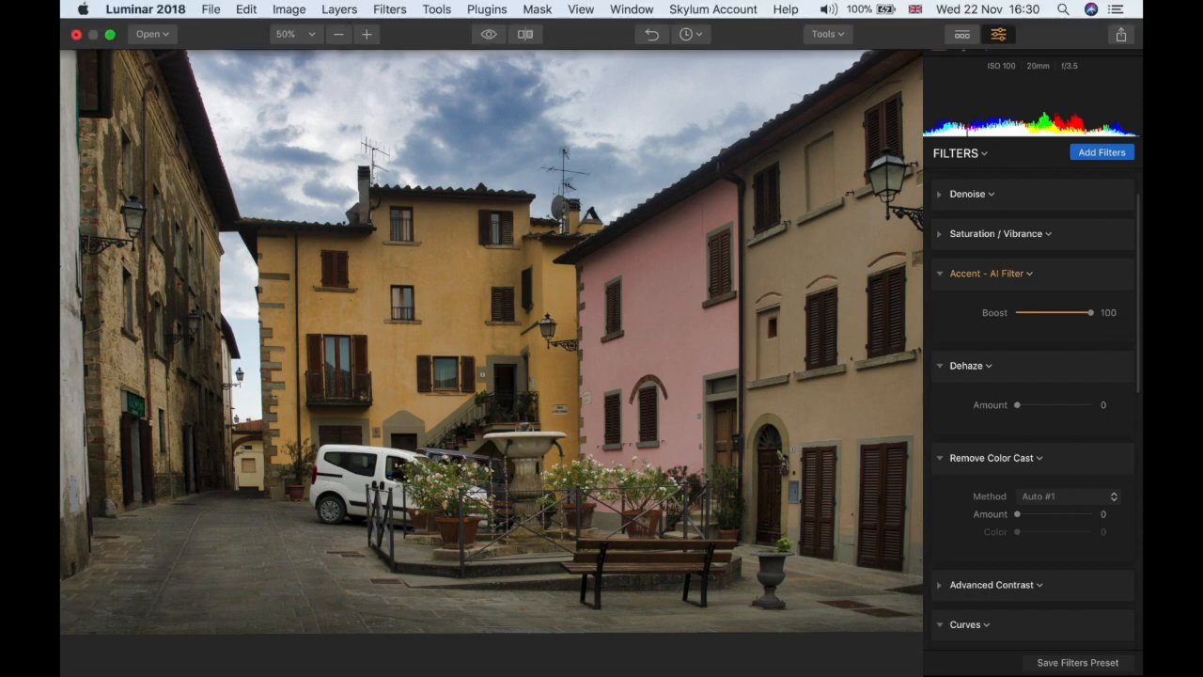
{"action": "key", "text": "Tab"}
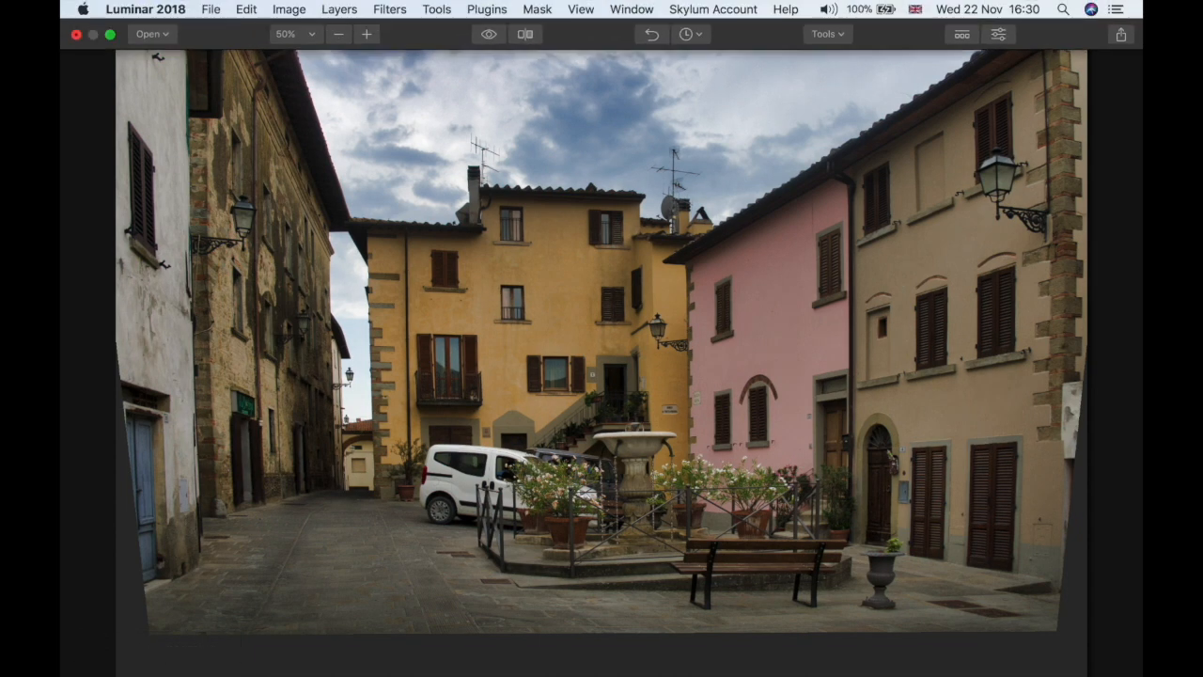
{"action": "left_click", "coordinate": [296, 34]}
{"action": "left_click", "coordinate": [297, 115]}
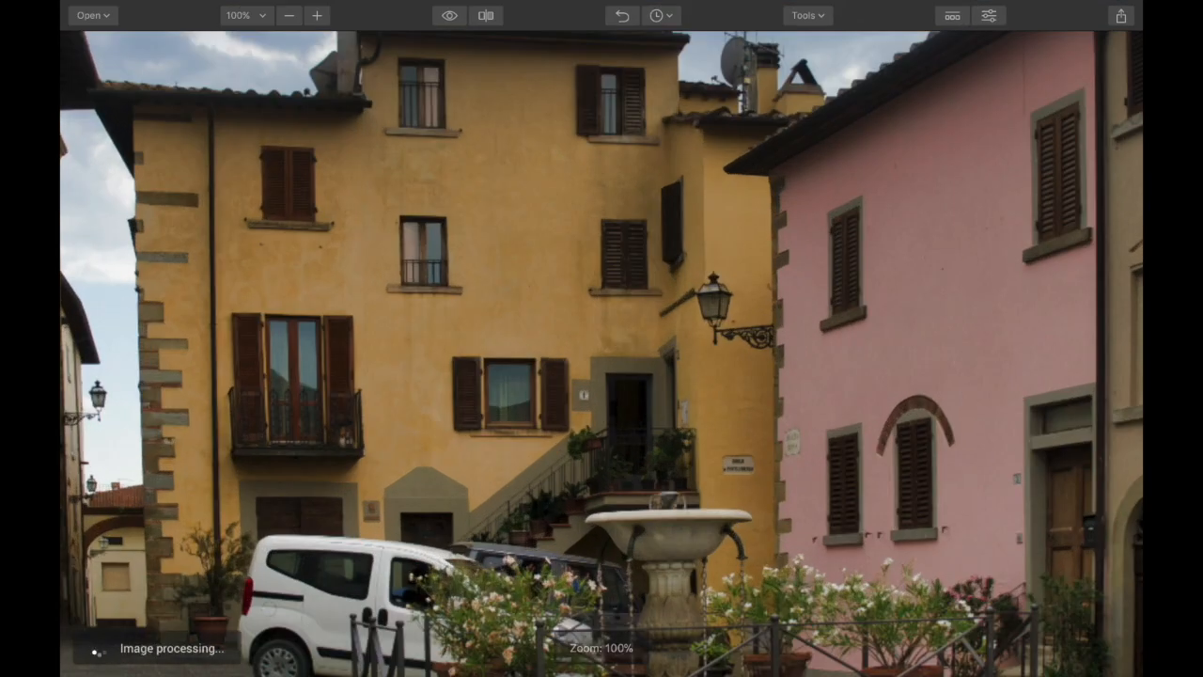
{"action": "scroll", "coordinate": [602, 354], "scroll_direction": "left", "scroll_amount": 4}
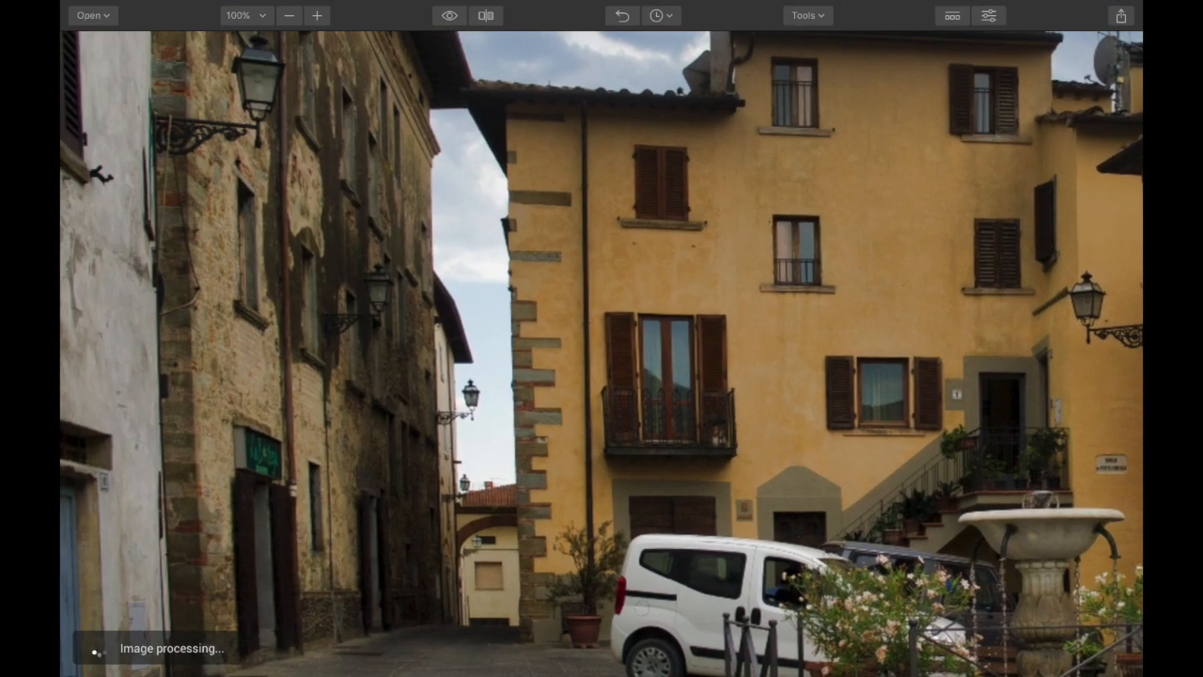
{"action": "scroll", "coordinate": [602, 353], "scroll_direction": "up", "scroll_amount": 4}
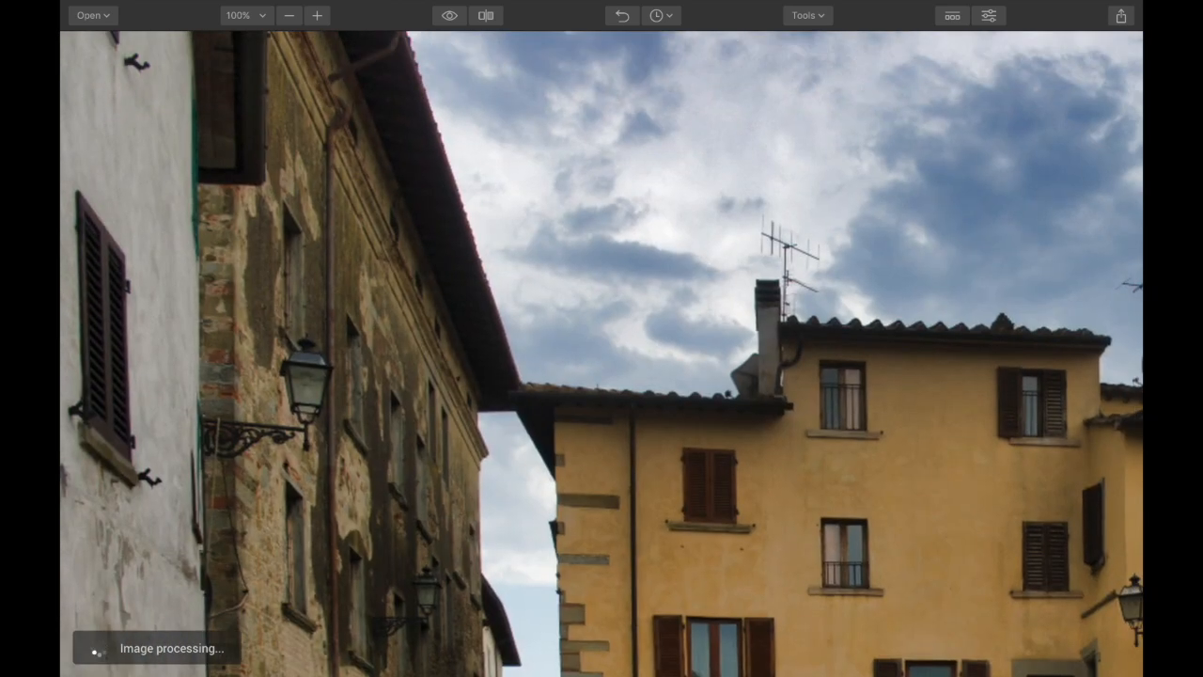
{"action": "scroll", "coordinate": [602, 354], "scroll_direction": "right", "scroll_amount": 4}
{"action": "scroll", "coordinate": [601, 353], "scroll_direction": "down", "scroll_amount": 4}
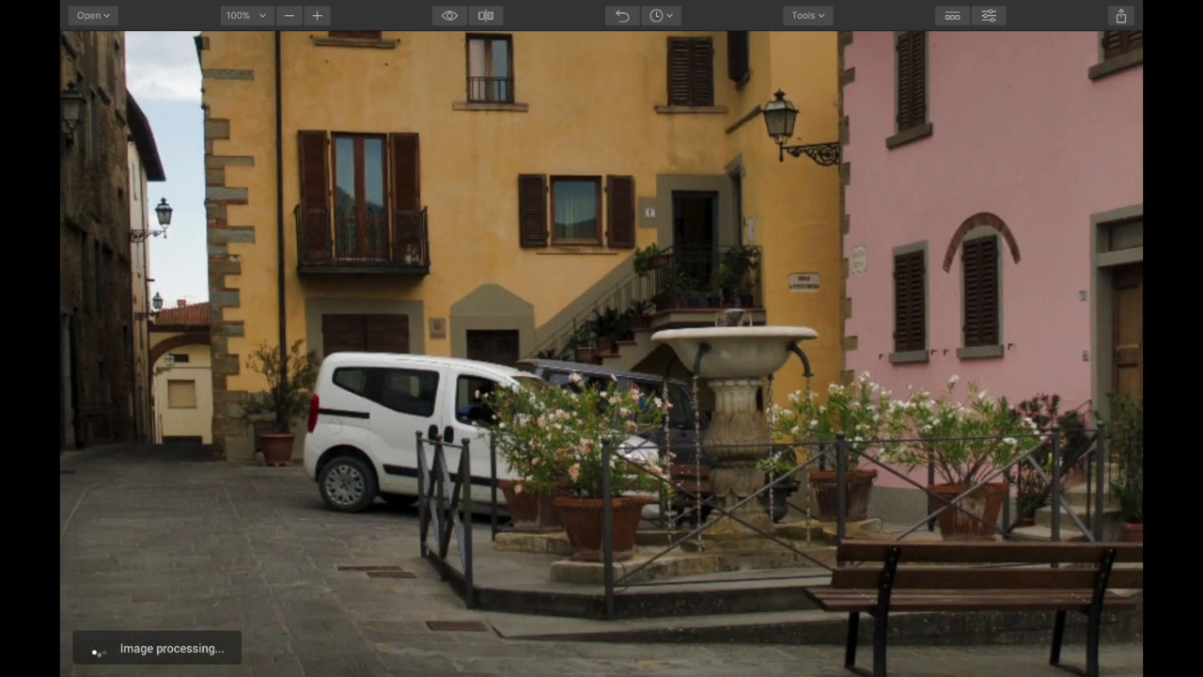
{"action": "scroll", "coordinate": [601, 353], "scroll_direction": "right", "scroll_amount": 6}
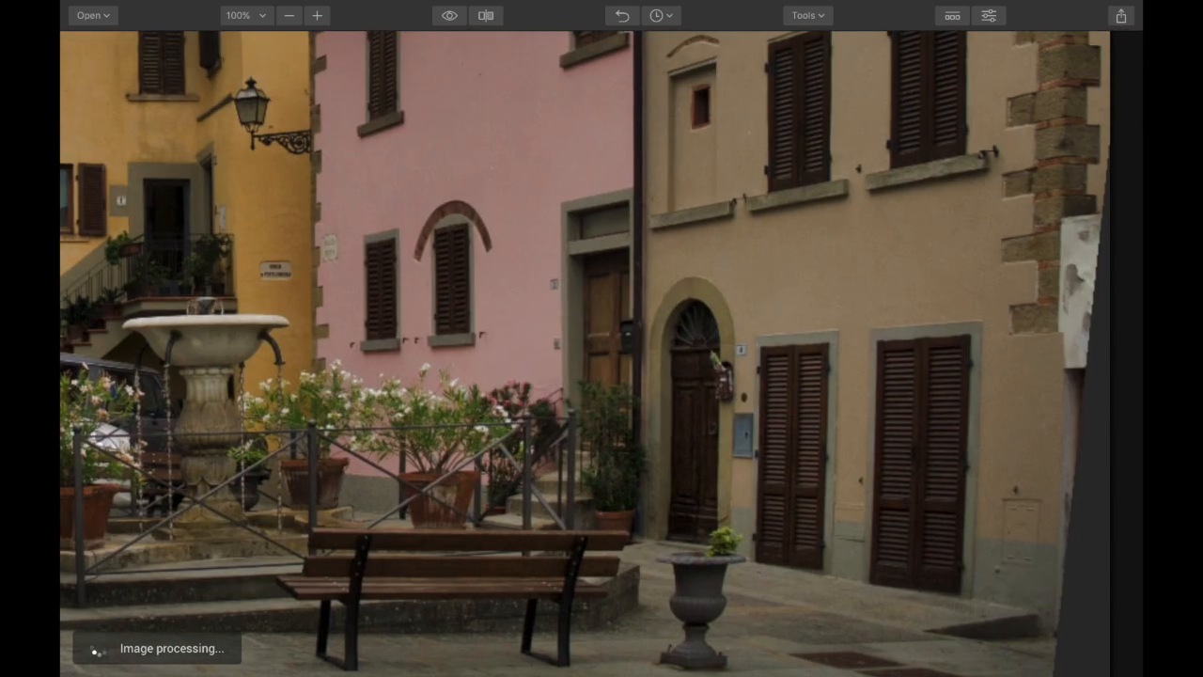
{"action": "scroll", "coordinate": [602, 354], "scroll_direction": "left", "scroll_amount": 5}
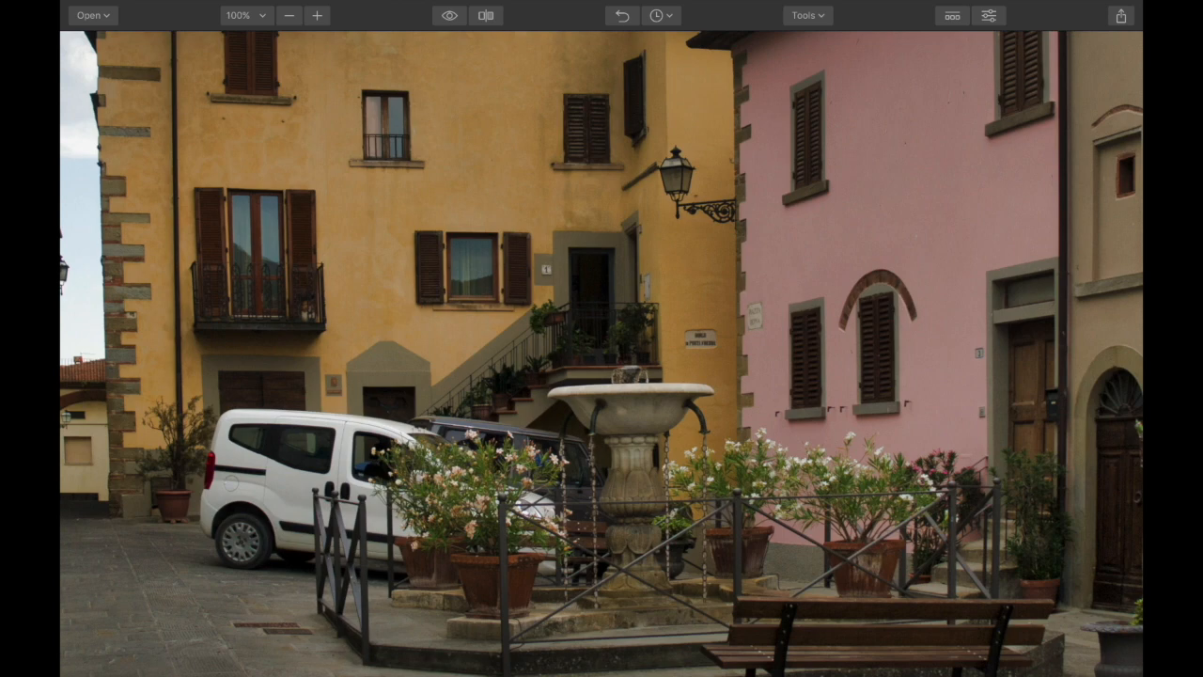
- Examine the fountain, pink wall, shaded alley and yellow facade at 200% for detail and noise
{"action": "key", "text": "super+plus"}
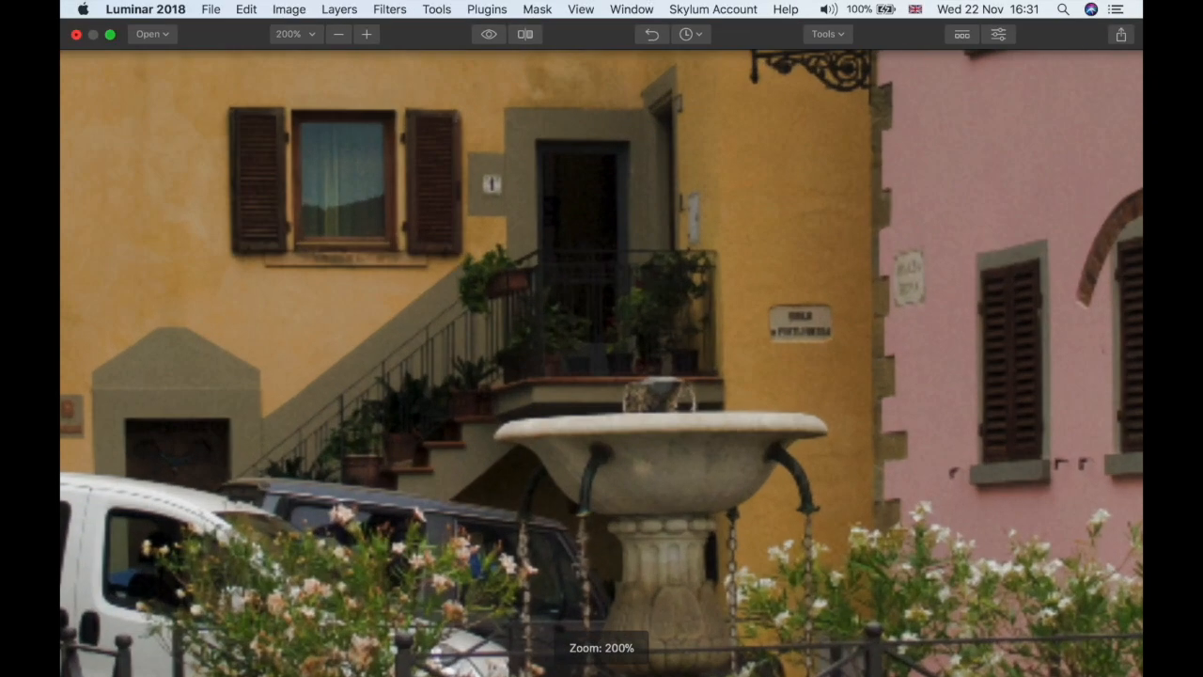
{"action": "scroll", "coordinate": [602, 353], "scroll_direction": "right", "scroll_amount": 5}
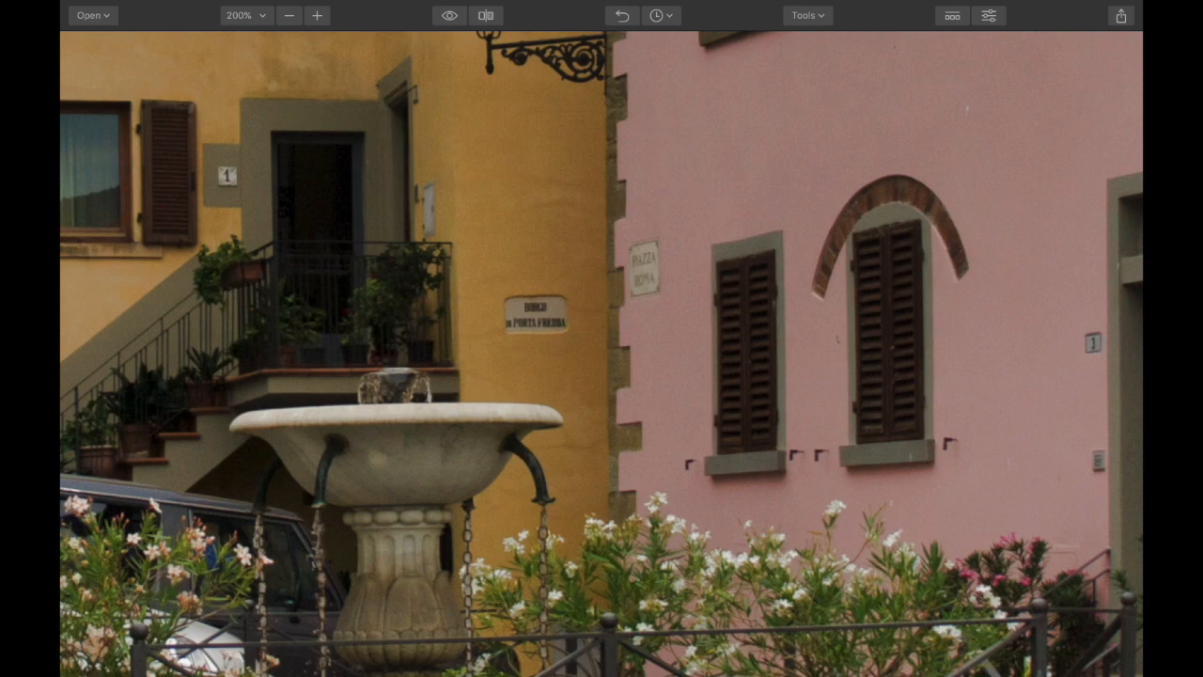
{"action": "scroll", "coordinate": [602, 353], "scroll_direction": "left", "scroll_amount": 5}
{"action": "scroll", "coordinate": [601, 353], "scroll_direction": "down", "scroll_amount": 3}
{"action": "scroll", "coordinate": [601, 353], "scroll_direction": "left", "scroll_amount": 10}
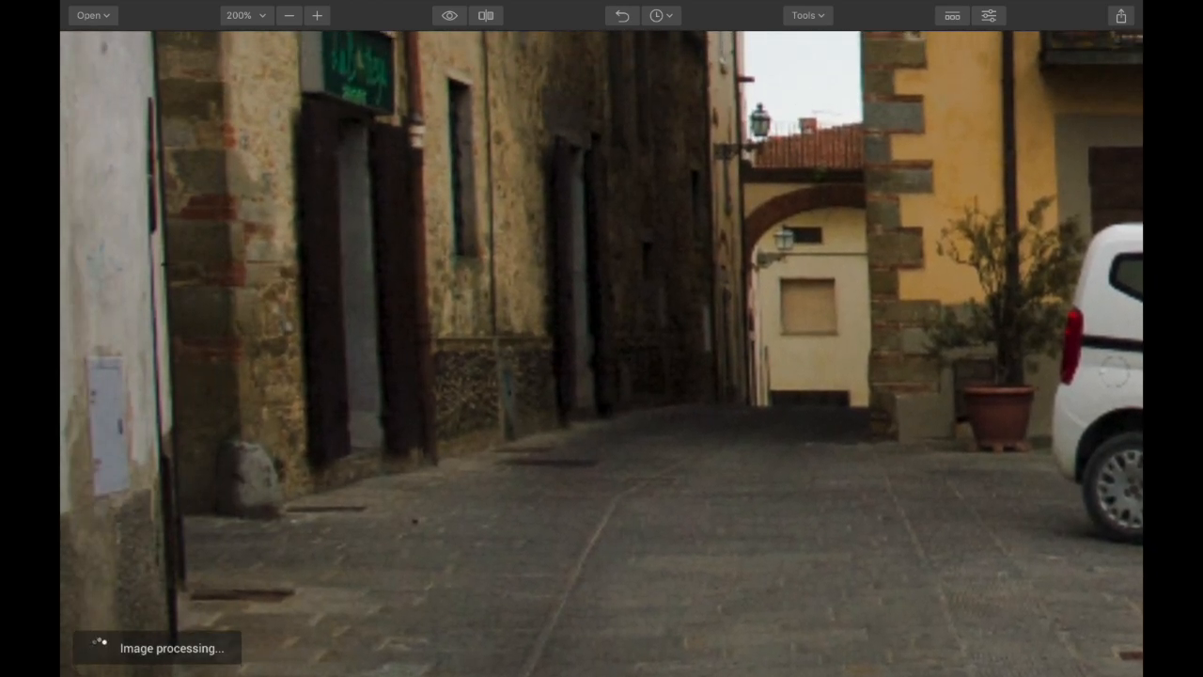
{"action": "scroll", "coordinate": [602, 353], "scroll_direction": "up", "scroll_amount": 5}
{"action": "scroll", "coordinate": [601, 353], "scroll_direction": "left", "scroll_amount": 2}
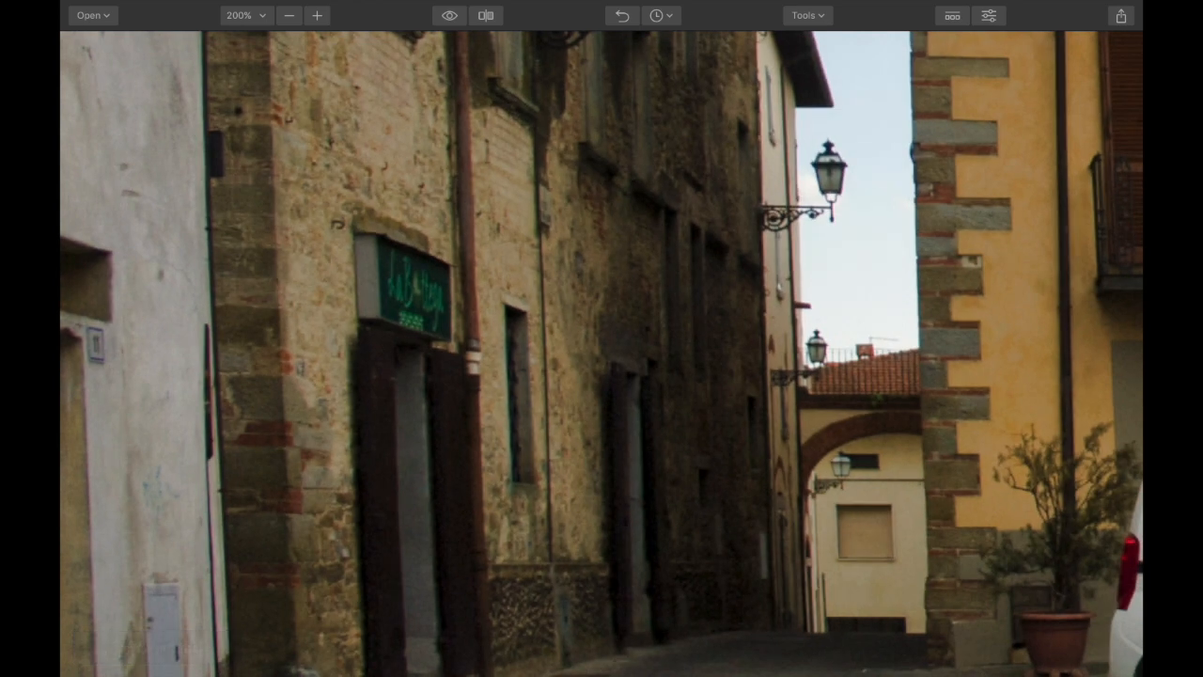
{"action": "scroll", "coordinate": [602, 353], "scroll_direction": "right", "scroll_amount": 10}
{"action": "scroll", "coordinate": [602, 354], "scroll_direction": "up", "scroll_amount": 4}
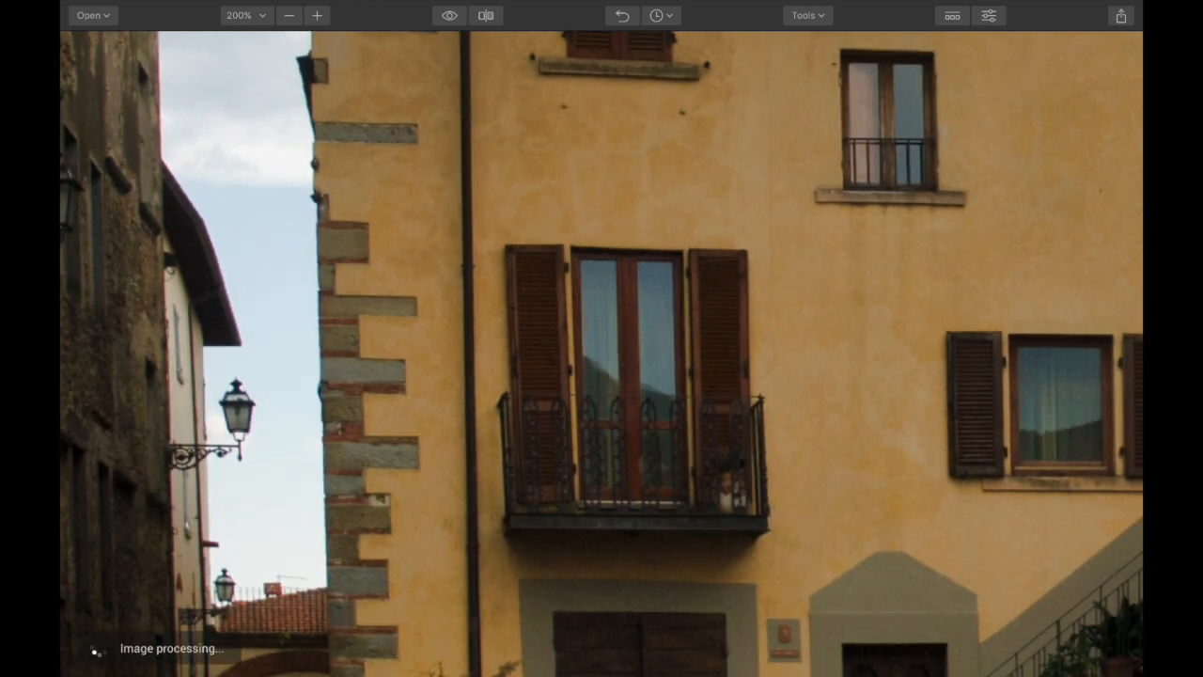
- Compare the photo before and after at 100% with the split divider near the middle of the view
{"action": "key", "text": "super+minus"}
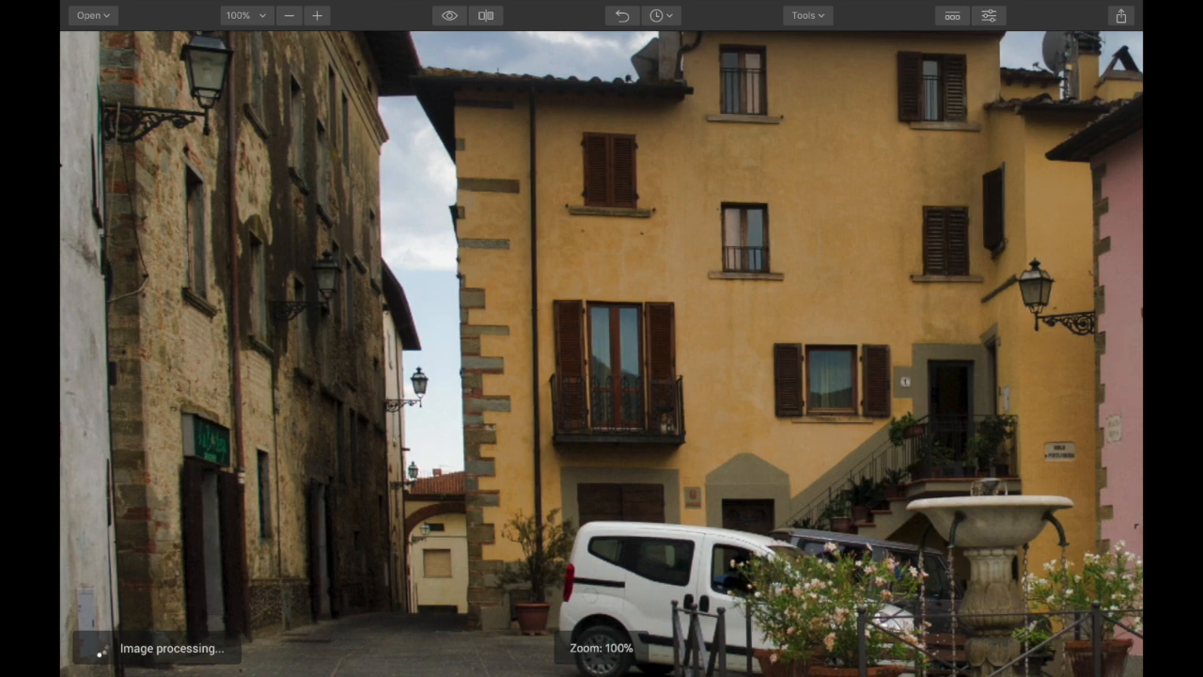
{"action": "key", "text": "semicolon"}
{"action": "mouse_move", "coordinate": [583, 354]}
{"action": "left_mouse_down"}
{"action": "mouse_move", "coordinate": [846, 353]}
{"action": "mouse_move", "coordinate": [167, 354]}
{"action": "mouse_move", "coordinate": [871, 353]}
{"action": "mouse_move", "coordinate": [114, 353]}
{"action": "mouse_move", "coordinate": [704, 354]}
{"action": "mouse_move", "coordinate": [597, 354]}
{"action": "left_mouse_up"}
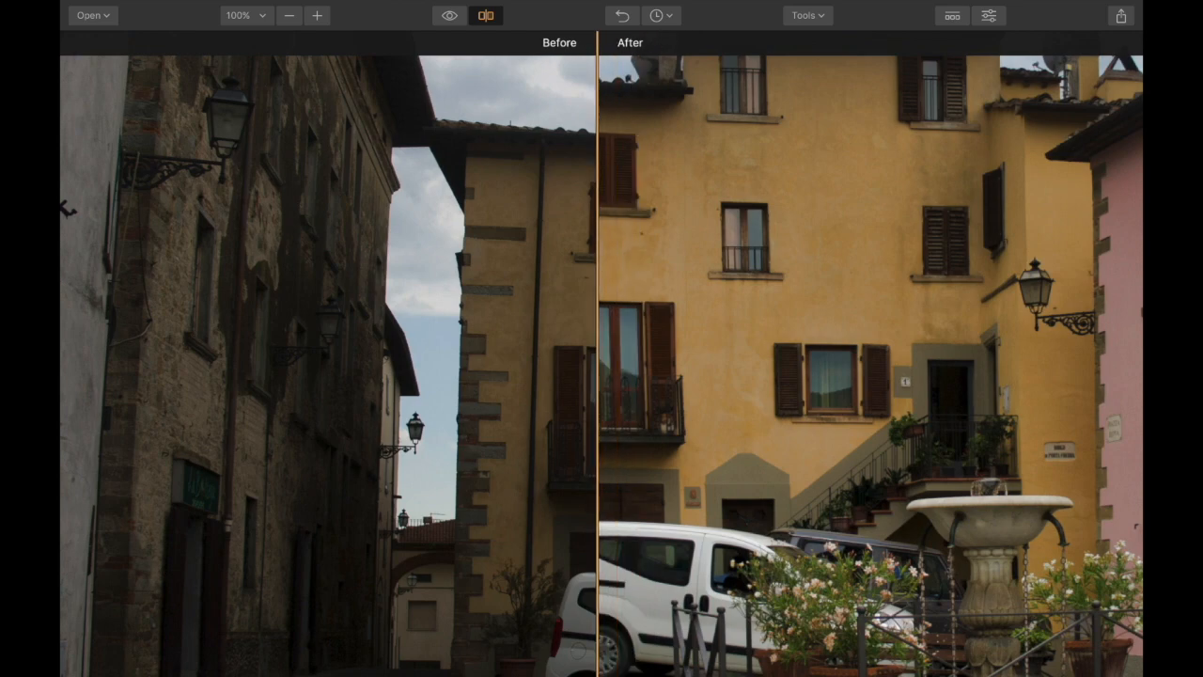
- Compare the whole photo before and after at 45%, shifting the split divider near the middle, and close the comparison
{"action": "left_click", "coordinate": [246, 15]}
{"action": "left_click", "coordinate": [268, 37]}
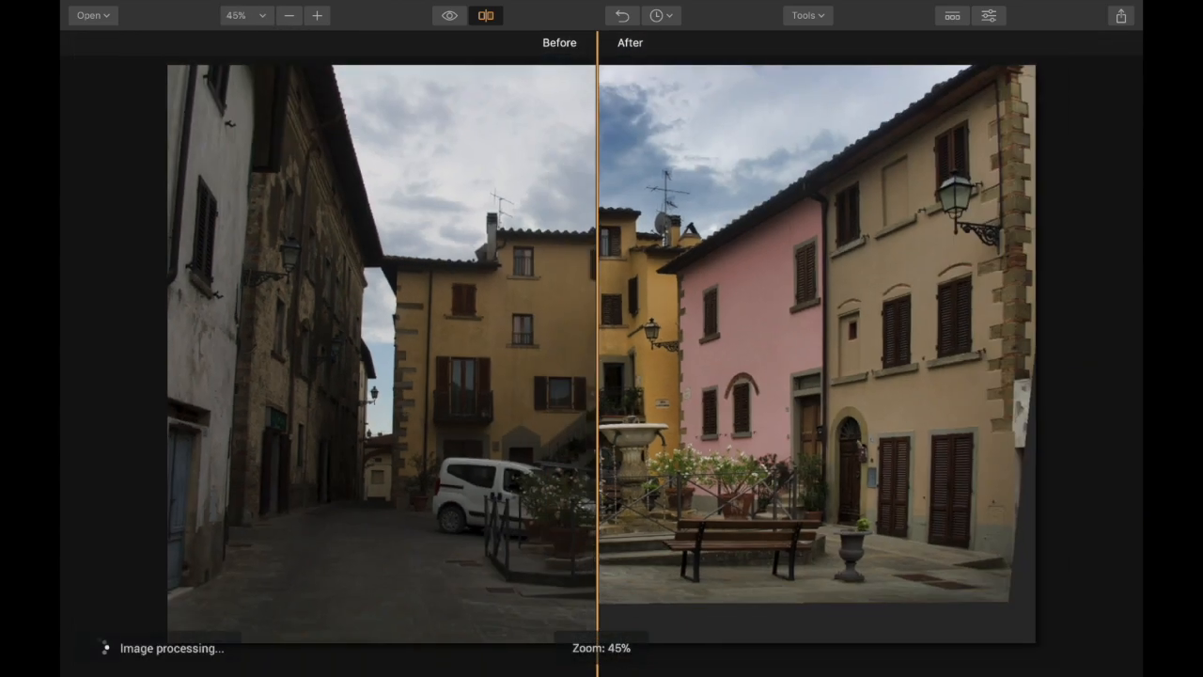
{"action": "left_click_drag", "start_coordinate": [597, 354], "coordinate": [567, 353]}
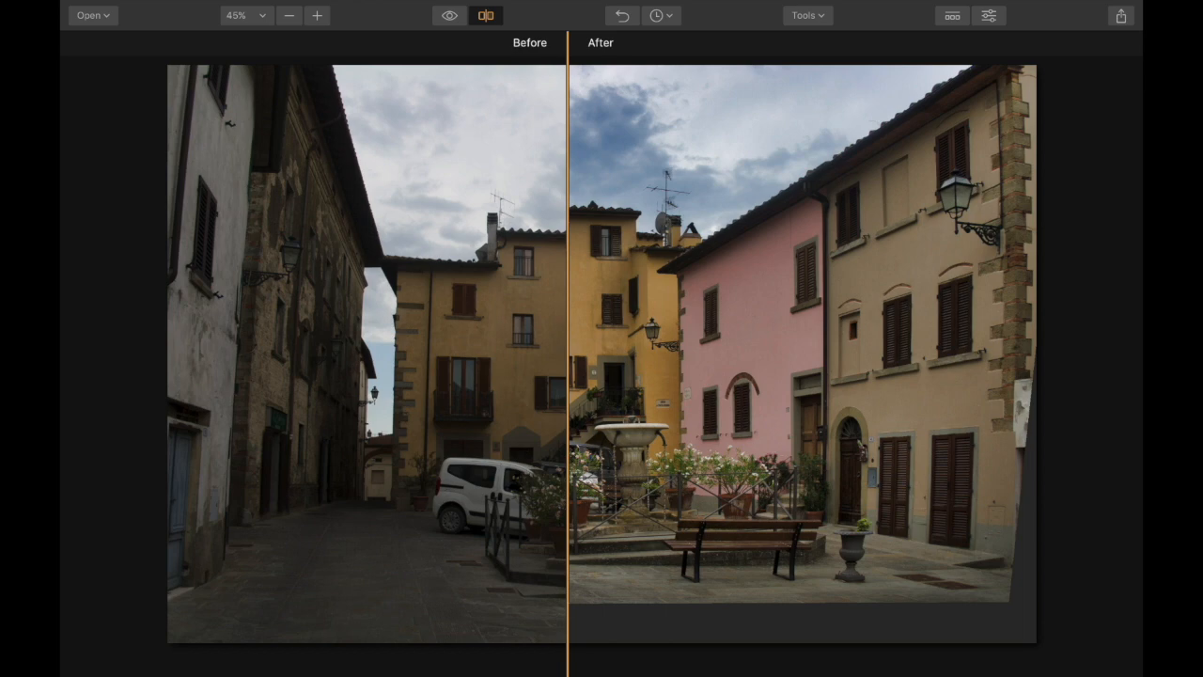
{"action": "mouse_move", "coordinate": [567, 339]}
{"action": "left_mouse_down"}
{"action": "mouse_move", "coordinate": [210, 338]}
{"action": "mouse_move", "coordinate": [754, 338]}
{"action": "mouse_move", "coordinate": [530, 338]}
{"action": "mouse_move", "coordinate": [605, 338]}
{"action": "mouse_move", "coordinate": [588, 339]}
{"action": "left_mouse_up"}
{"action": "key", "text": "semicolon"}
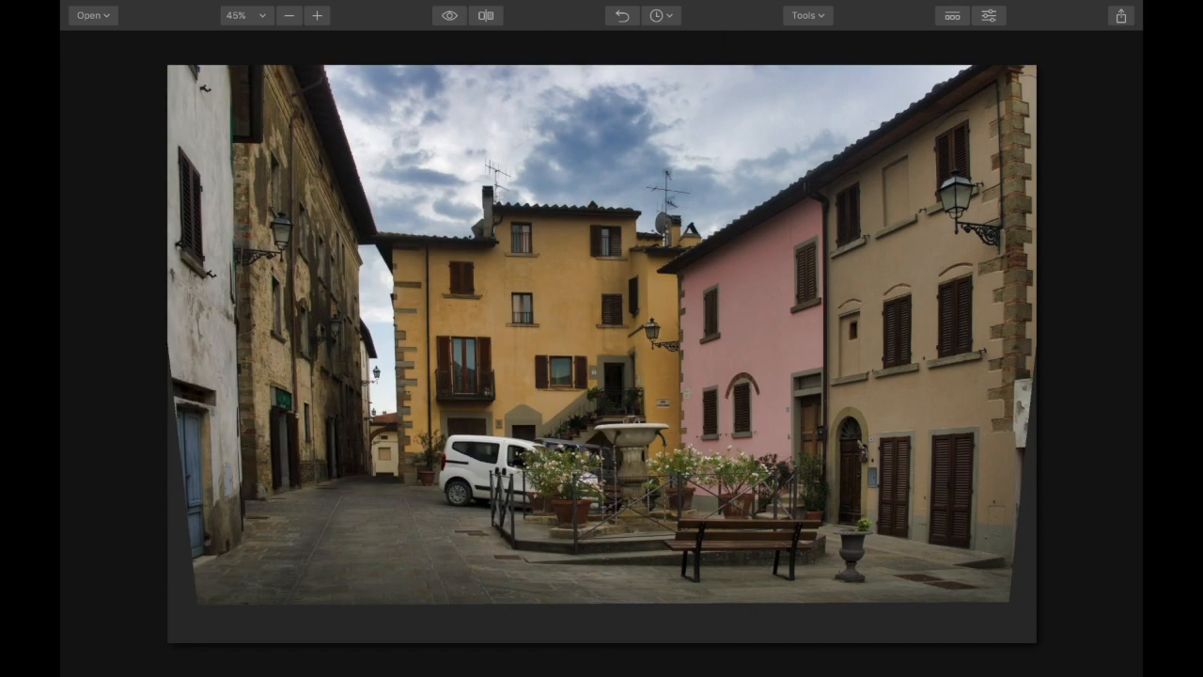
- Show the filter controls again and set the Dehaze Amount to 100
{"action": "key", "text": "Tab"}
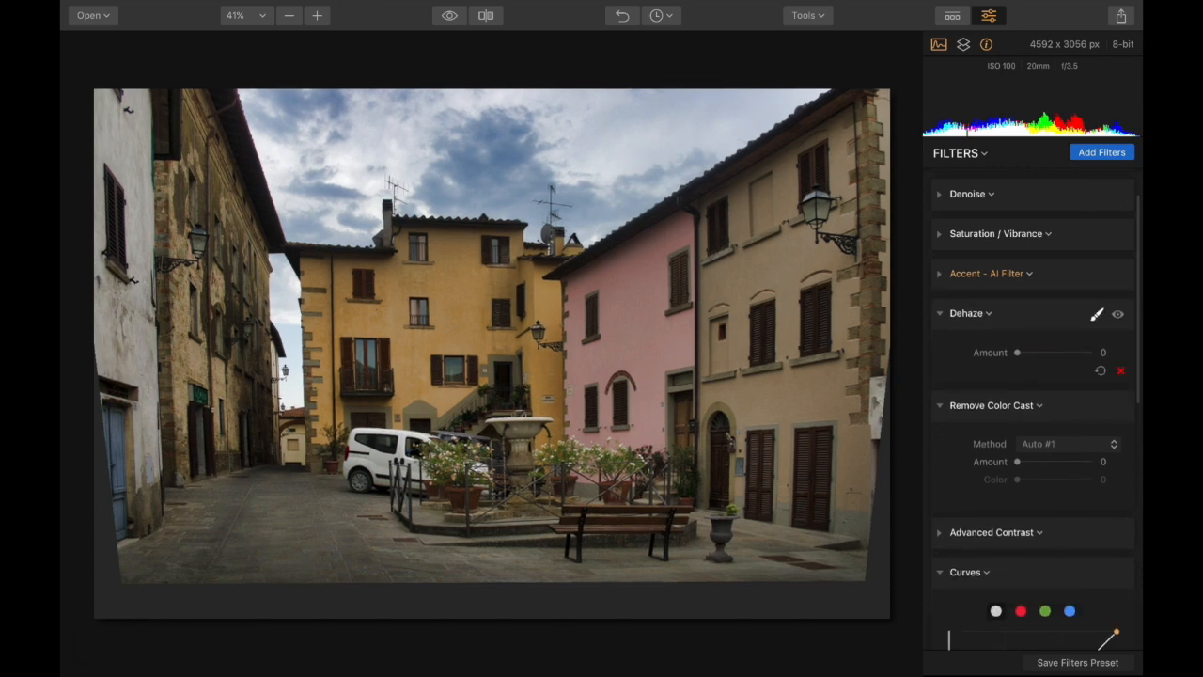
{"action": "left_click_drag", "start_coordinate": [1017, 352], "coordinate": [1090, 352]}
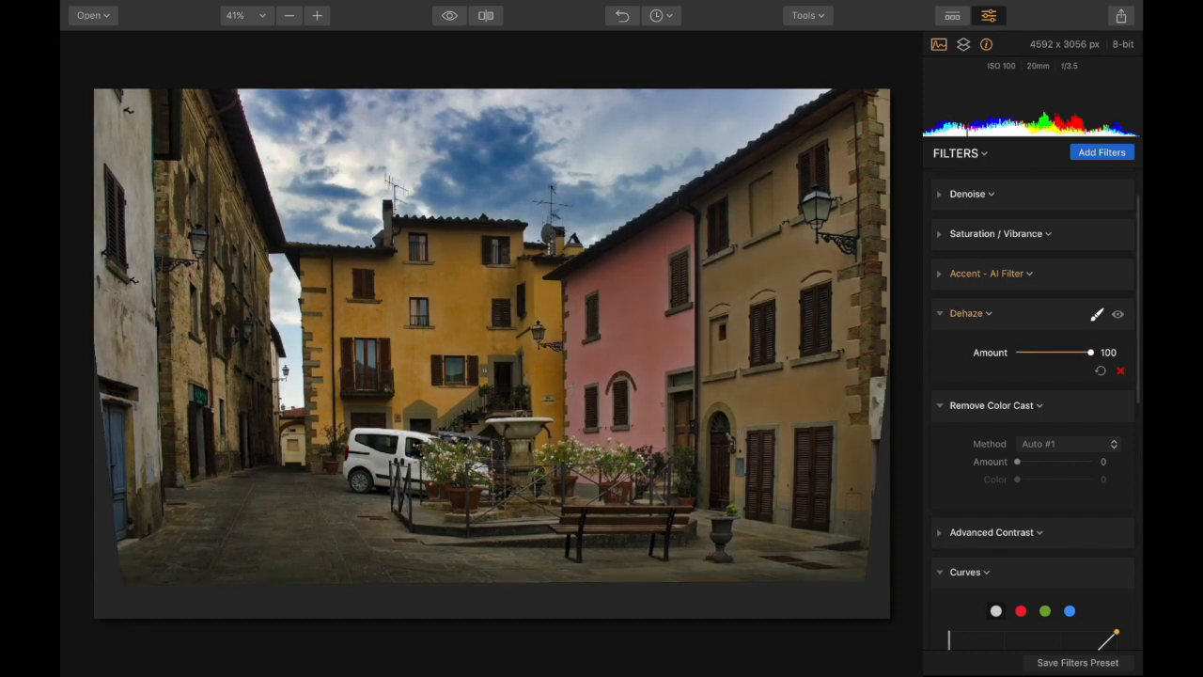
{"action": "mouse_move", "coordinate": [1090, 353]}
{"action": "left_mouse_down"}
{"action": "mouse_move", "coordinate": [1017, 353]}
{"action": "mouse_move", "coordinate": [1091, 353]}
{"action": "left_mouse_up"}
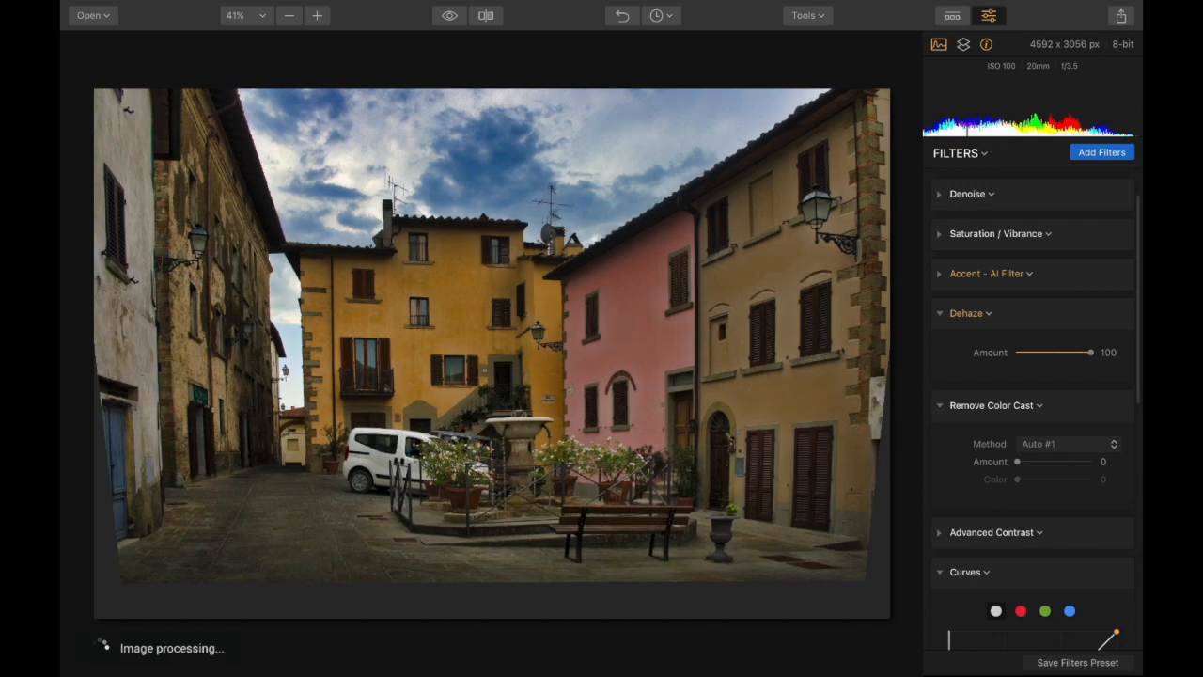
- Compare the dehazed photo before and after at 200% around the lantern, street sign and pink wall
{"action": "left_click", "coordinate": [317, 15]}
{"action": "left_click", "coordinate": [317, 15]}
{"action": "left_click", "coordinate": [316, 15]}
{"action": "left_click", "coordinate": [317, 15]}
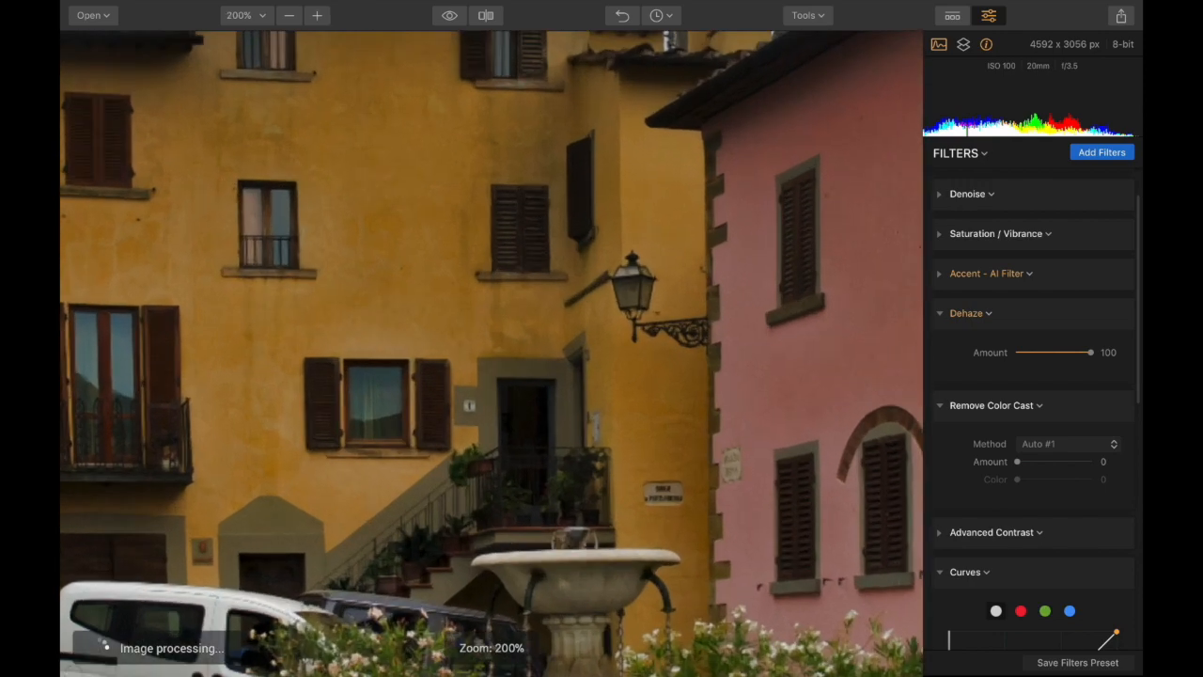
{"action": "left_click_drag", "start_coordinate": [491, 353], "coordinate": [317, 306]}
{"action": "key", "text": ";"}
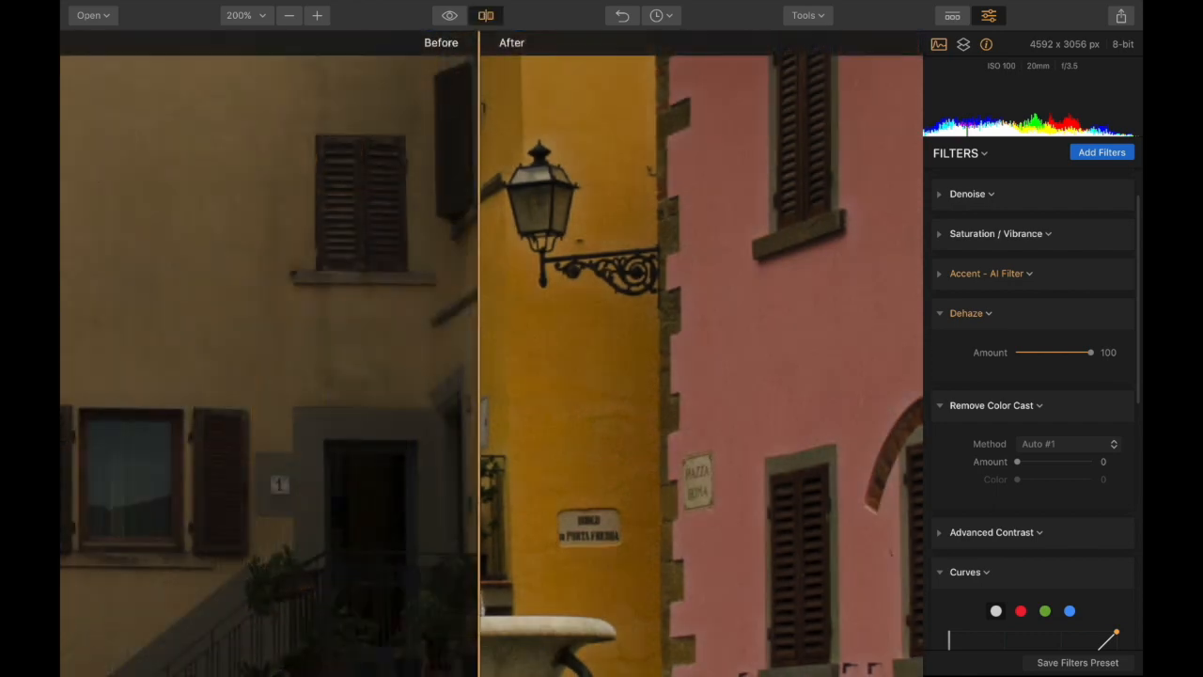
{"action": "left_click_drag", "start_coordinate": [478, 353], "coordinate": [542, 353]}
{"action": "key", "text": ";"}
- Examine the yellow facade and its windows at 200%, and view the whole photo at 25%
{"action": "left_click_drag", "start_coordinate": [280, 389], "coordinate": [815, 323]}
{"action": "left_click_drag", "start_coordinate": [282, 376], "coordinate": [876, 483]}
{"action": "left_click_drag", "start_coordinate": [564, 339], "coordinate": [223, 472]}
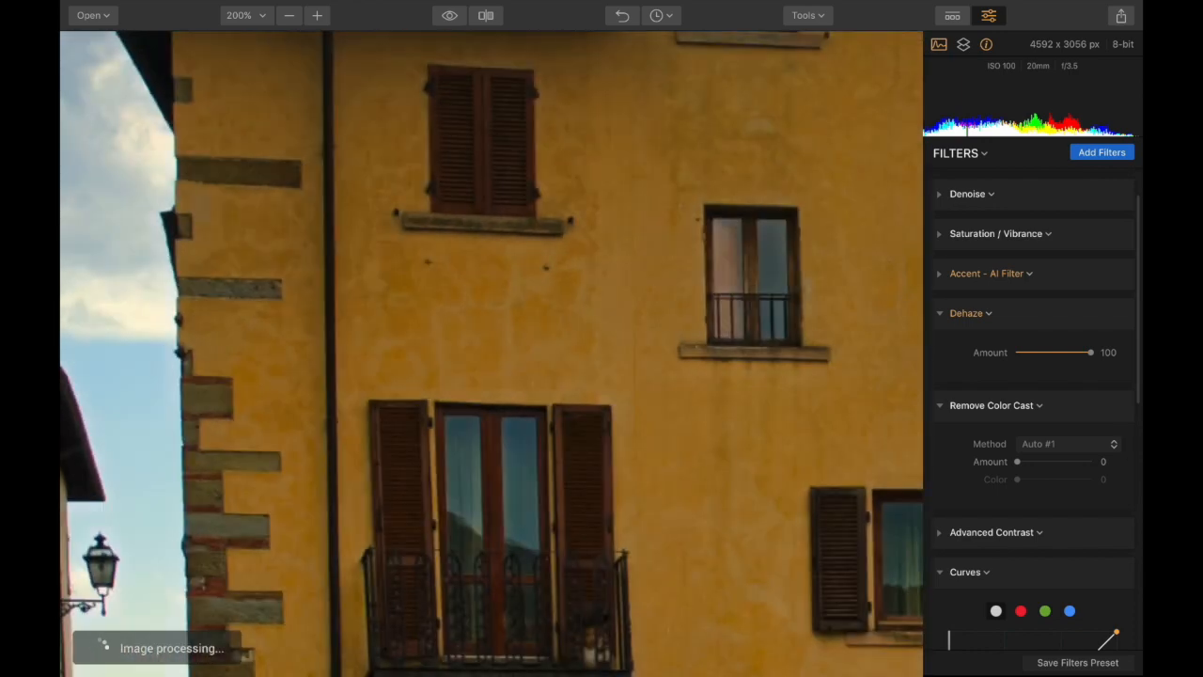
{"action": "key", "text": "super+minus"}
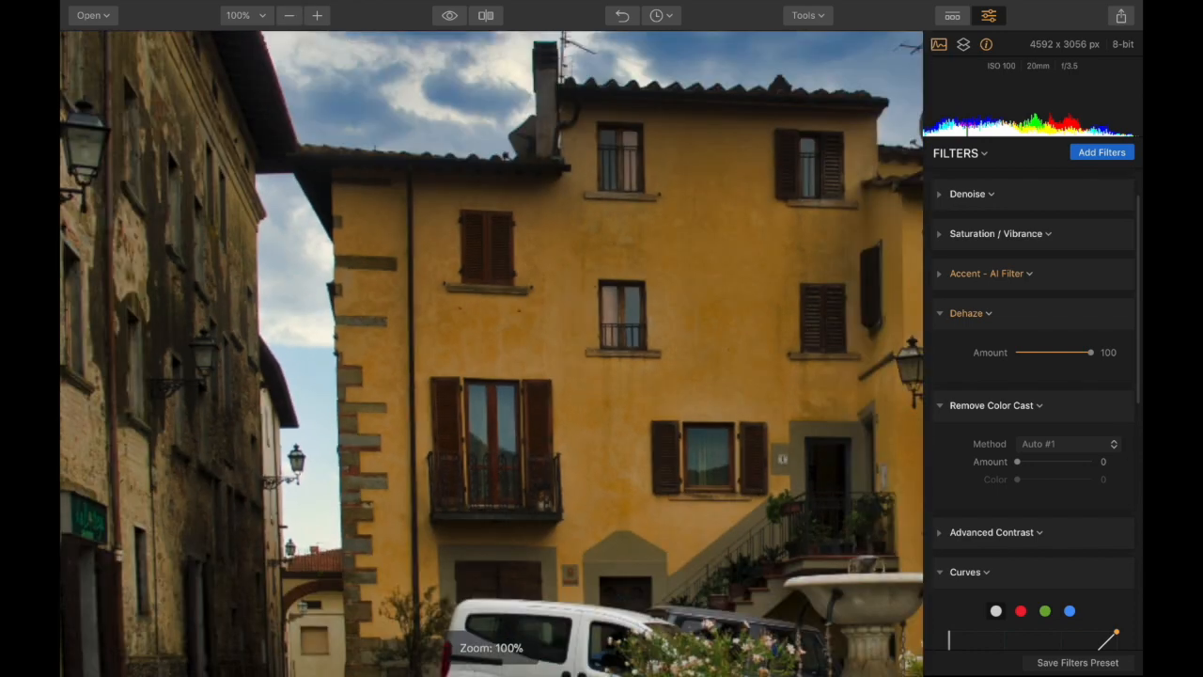
{"action": "key", "text": "super+minus"}
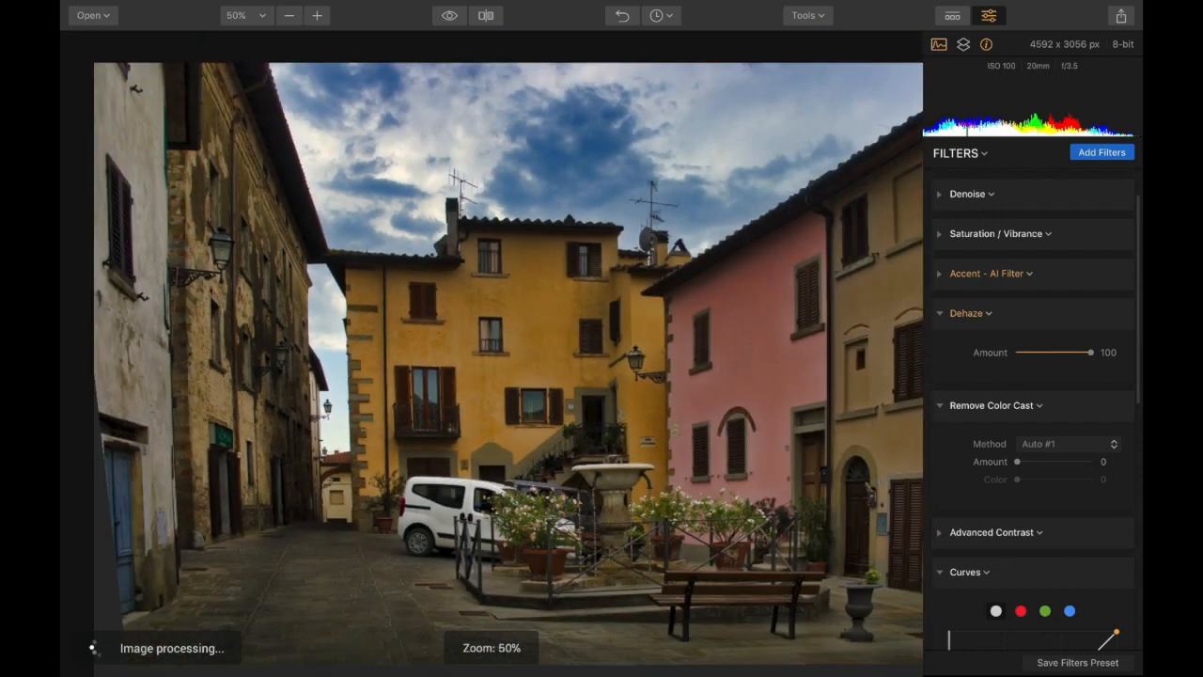
{"action": "key", "text": "super+minus"}
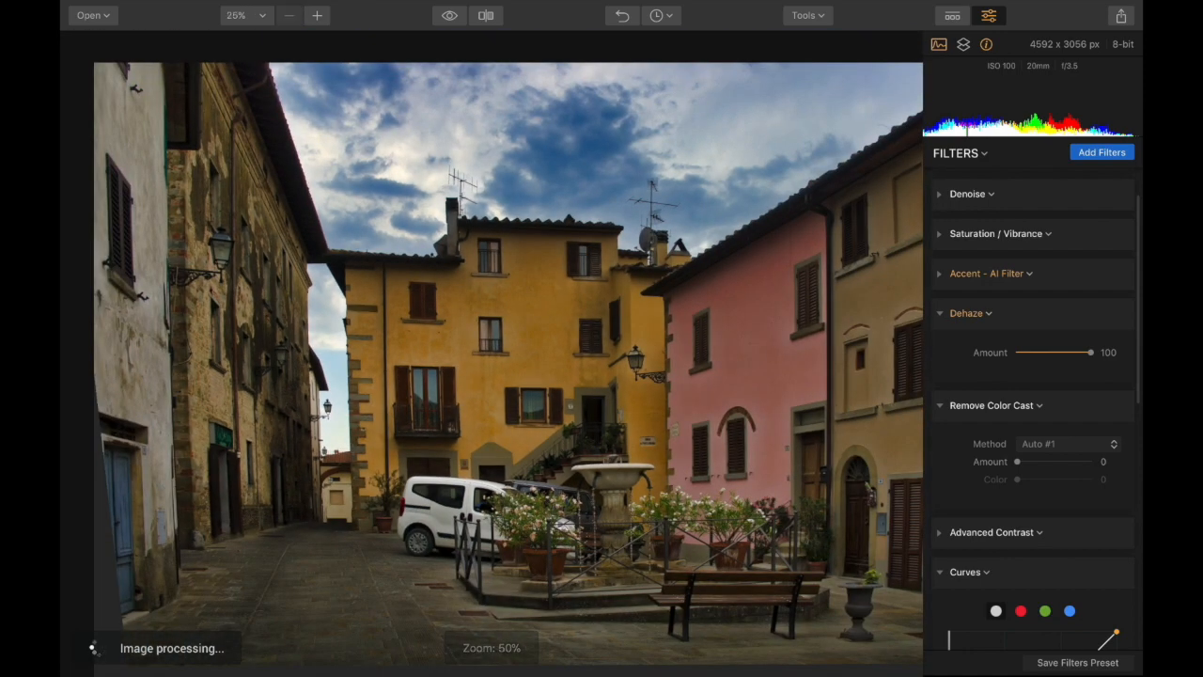
- Collapse the Dehaze, Remove Color Cast and Curves filters
{"action": "mouse_move", "coordinate": [1097, 314]}
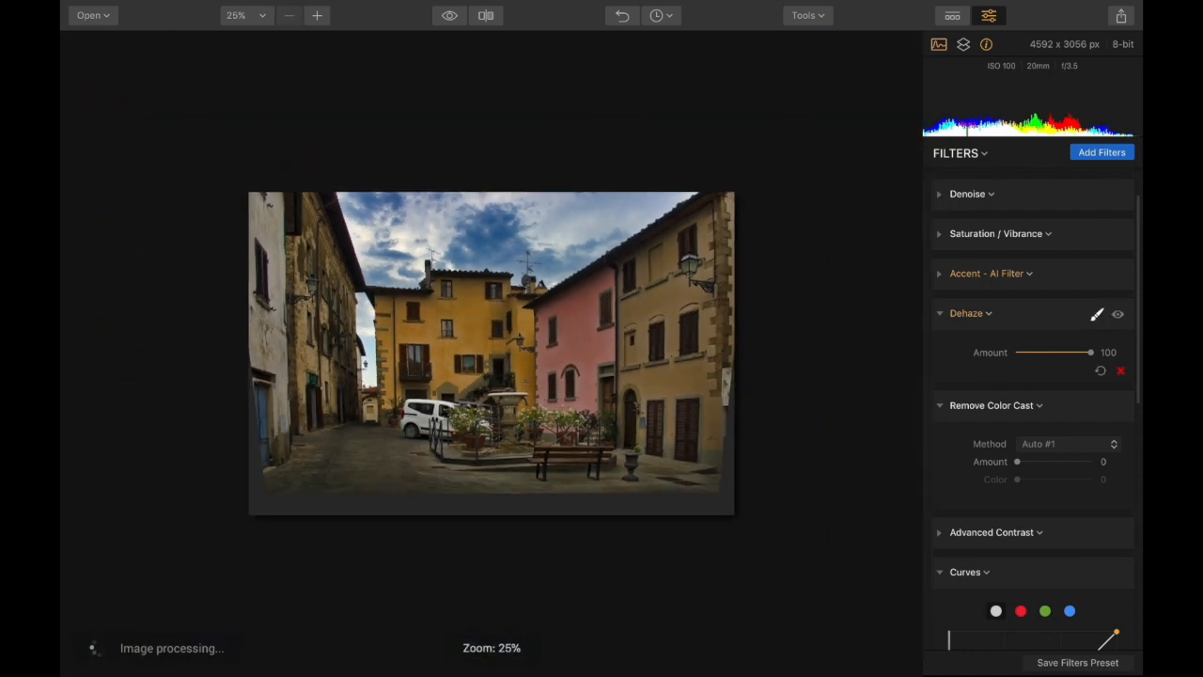
{"action": "left_click", "coordinate": [939, 313]}
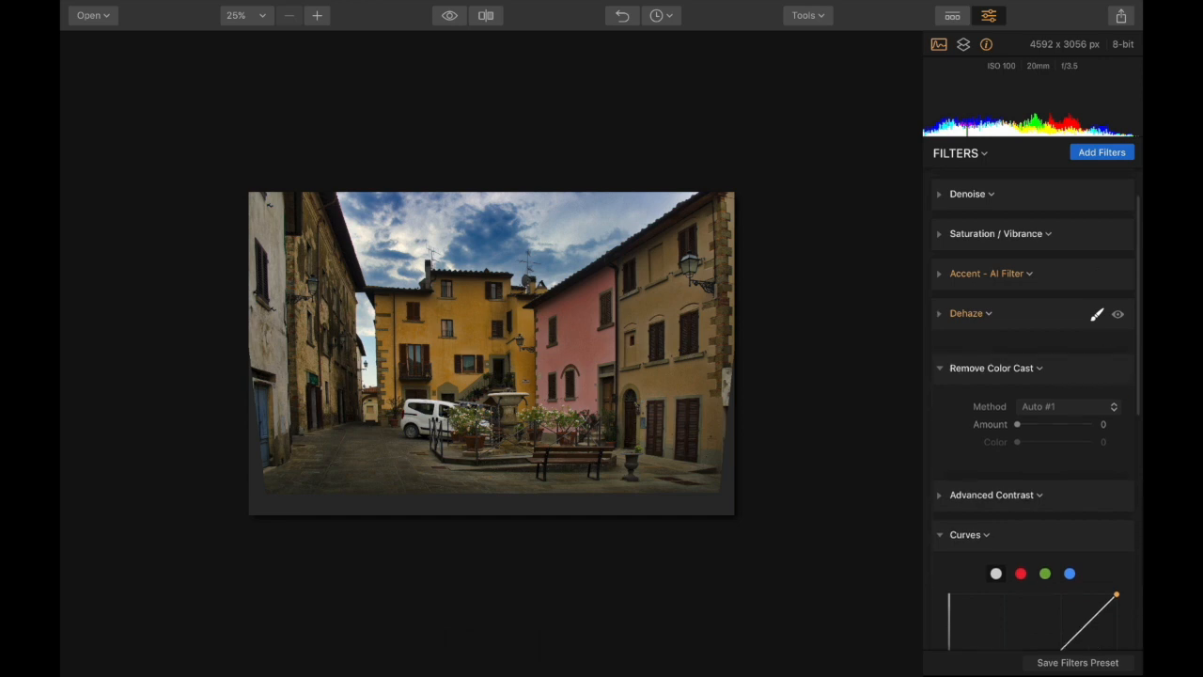
{"action": "left_click", "coordinate": [939, 352]}
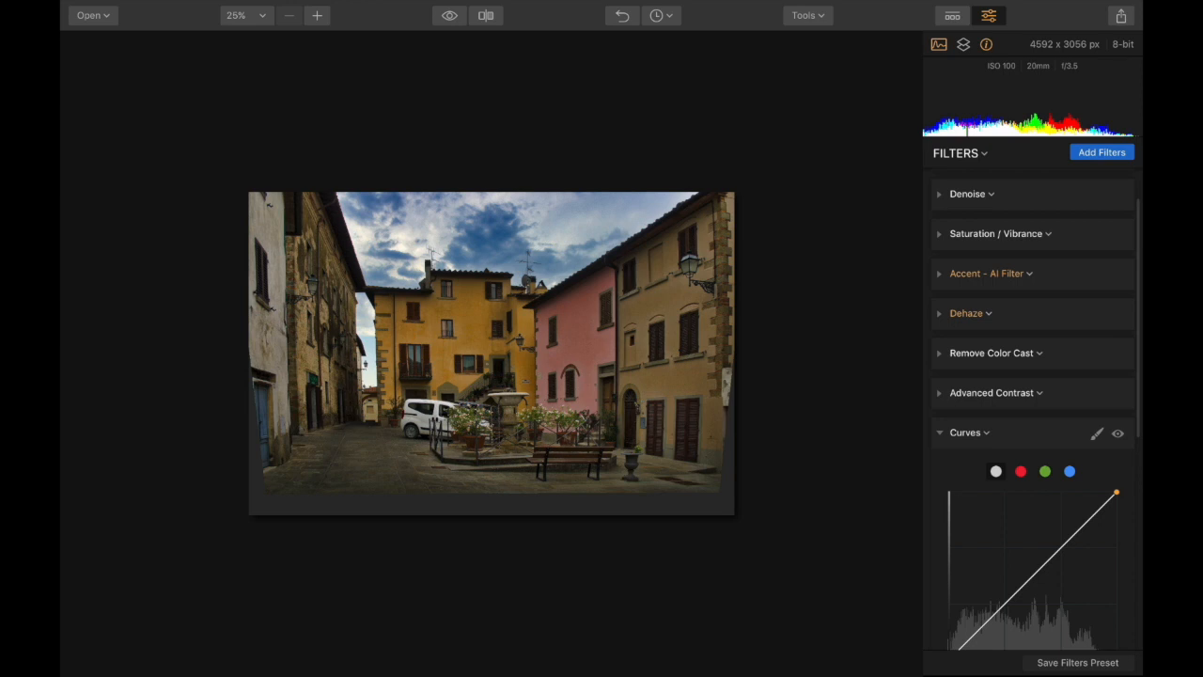
{"action": "left_click", "coordinate": [939, 433]}
- Try a Polarizing Filter Amount of 41 and examine the sky and rooftops at 100%
{"action": "scroll", "coordinate": [1032, 409], "scroll_direction": "down", "scroll_amount": 1}
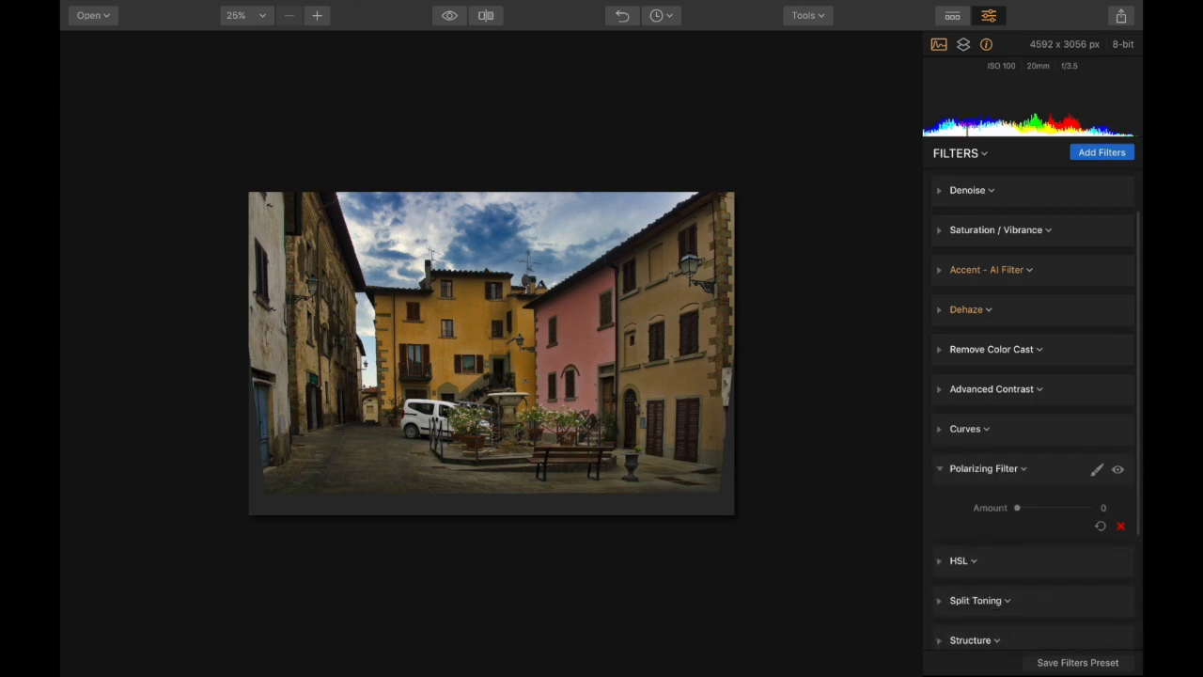
{"action": "left_click_drag", "start_coordinate": [1017, 481], "coordinate": [1047, 482]}
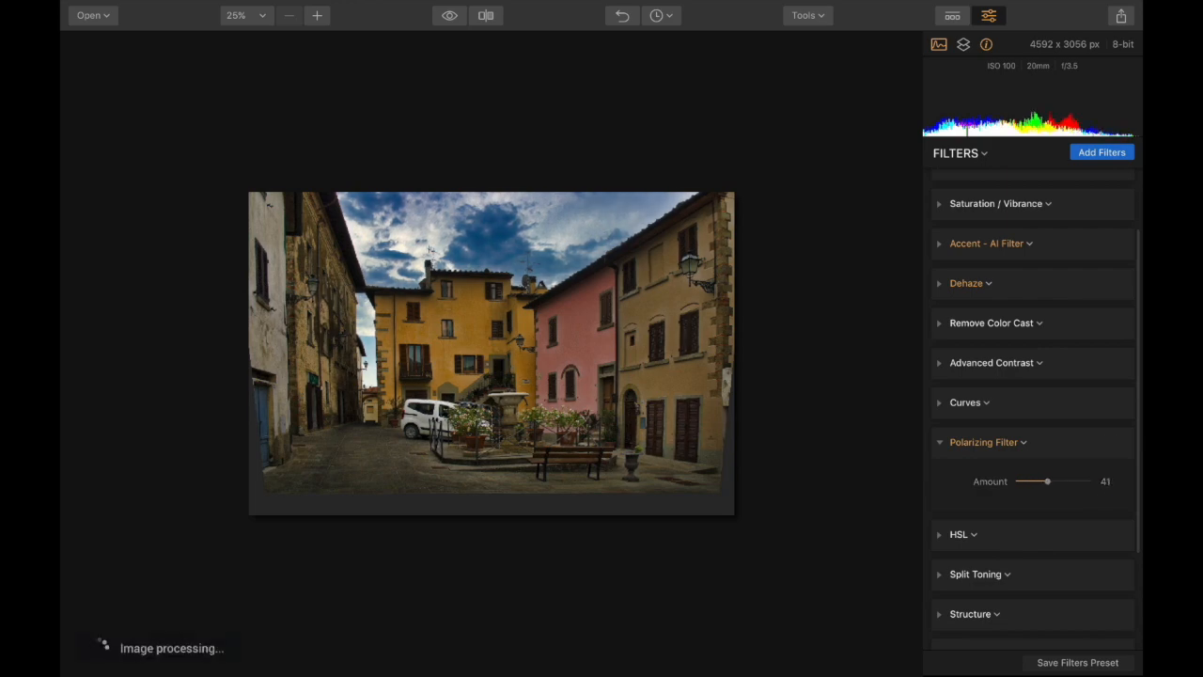
{"action": "key", "text": "super+plus"}
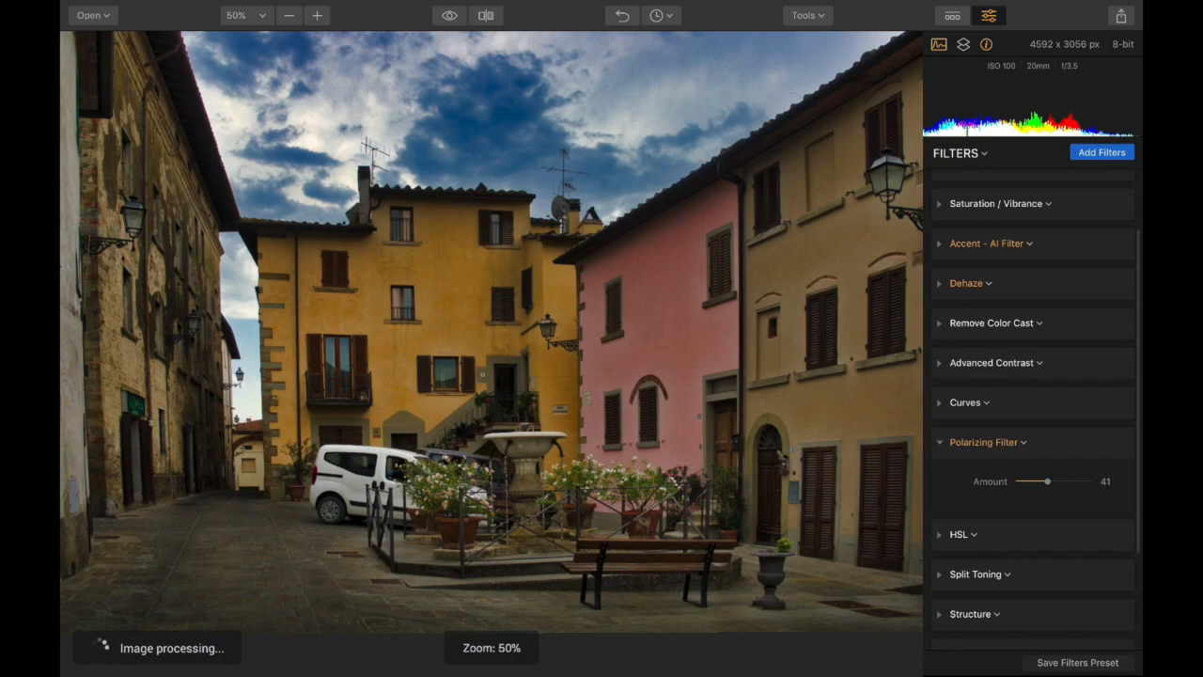
{"action": "key", "text": "super+plus"}
{"action": "left_click_drag", "start_coordinate": [491, 235], "coordinate": [439, 588]}
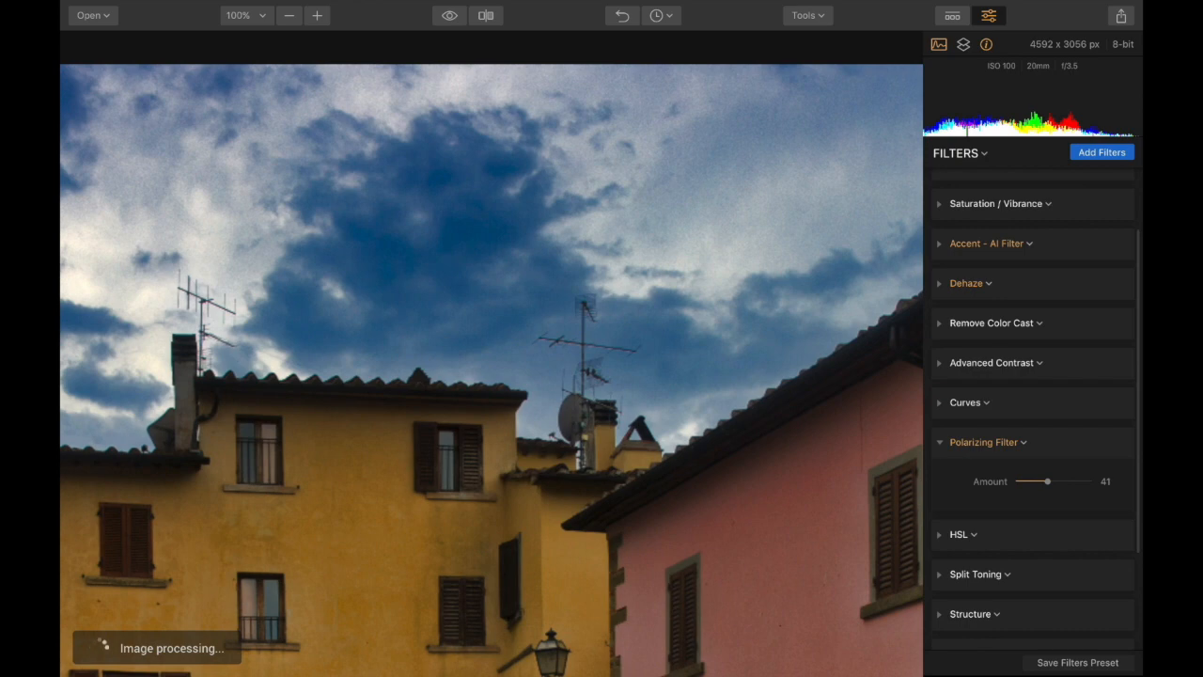
{"action": "left_click_drag", "start_coordinate": [602, 376], "coordinate": [820, 46]}
{"action": "left_click_drag", "start_coordinate": [602, 282], "coordinate": [532, 563]}
{"action": "left_click", "coordinate": [289, 15]}
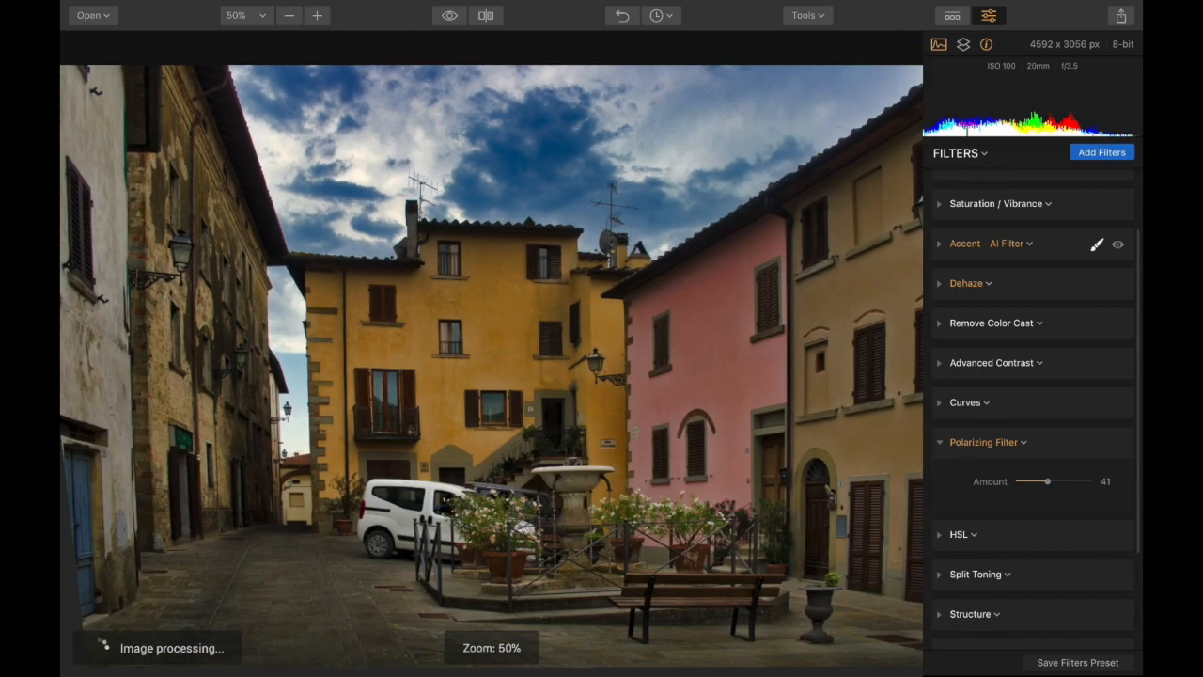
- Set the Polarizing Filter Amount to 9 and collapse the filter
{"action": "left_click_drag", "start_coordinate": [1047, 481], "coordinate": [1016, 481]}
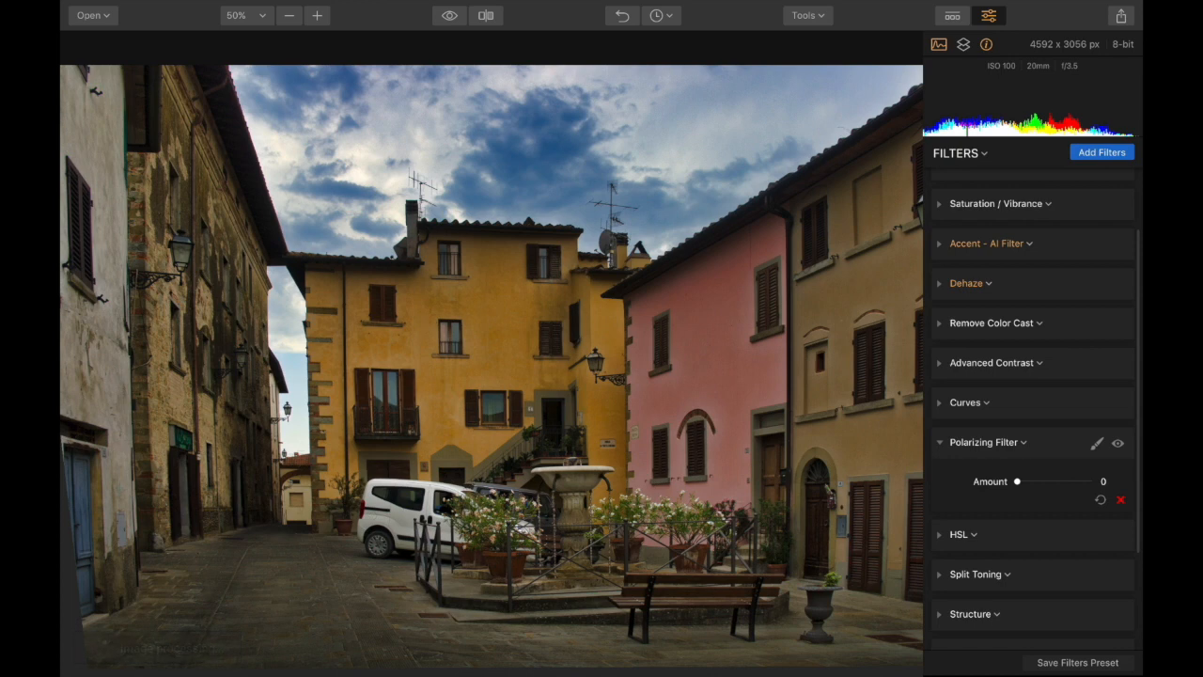
{"action": "left_click_drag", "start_coordinate": [1017, 481], "coordinate": [1023, 482]}
{"action": "scroll", "coordinate": [1033, 406], "scroll_direction": "down", "scroll_amount": 2}
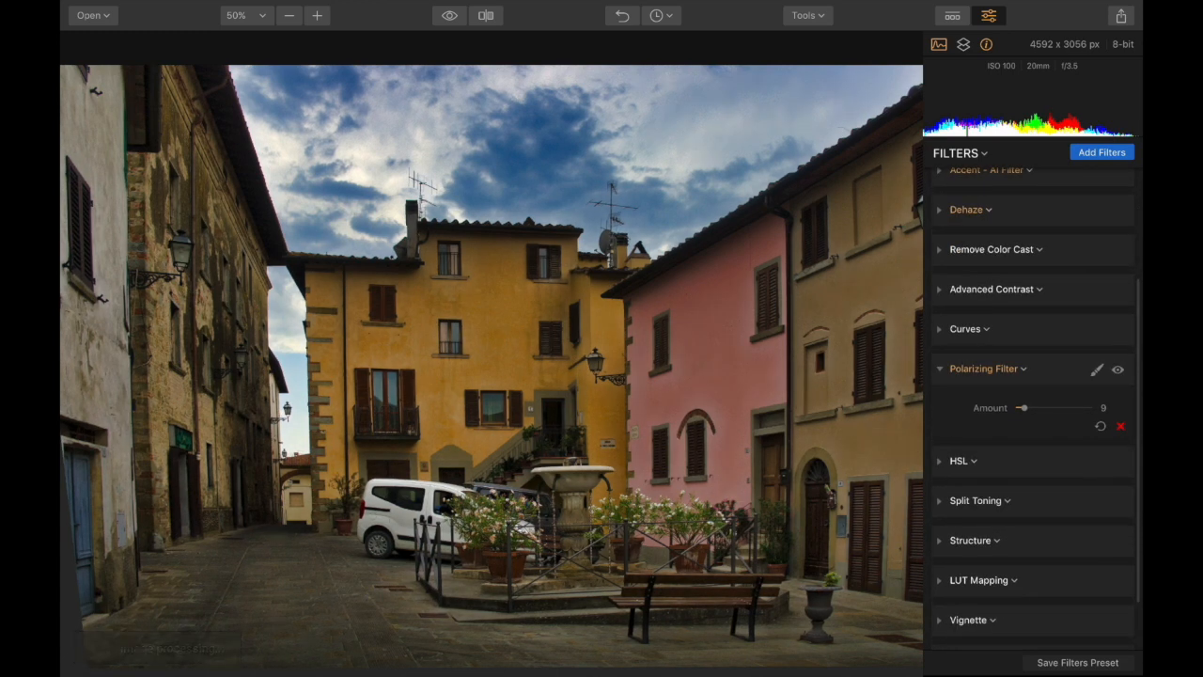
{"action": "left_click", "coordinate": [983, 368]}
- Expand the Structure filter, try an Amount of 100 and judge the effect on the fountain and walls at 200% and 50%
{"action": "left_click", "coordinate": [970, 488]}
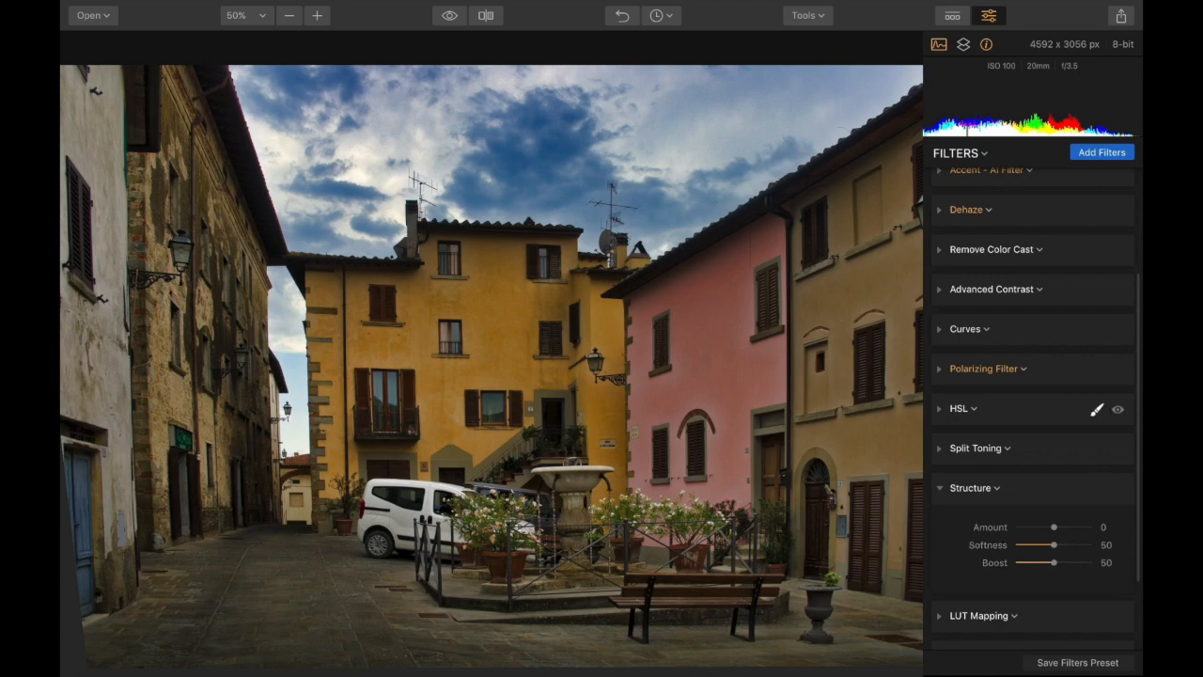
{"action": "left_click", "coordinate": [316, 15]}
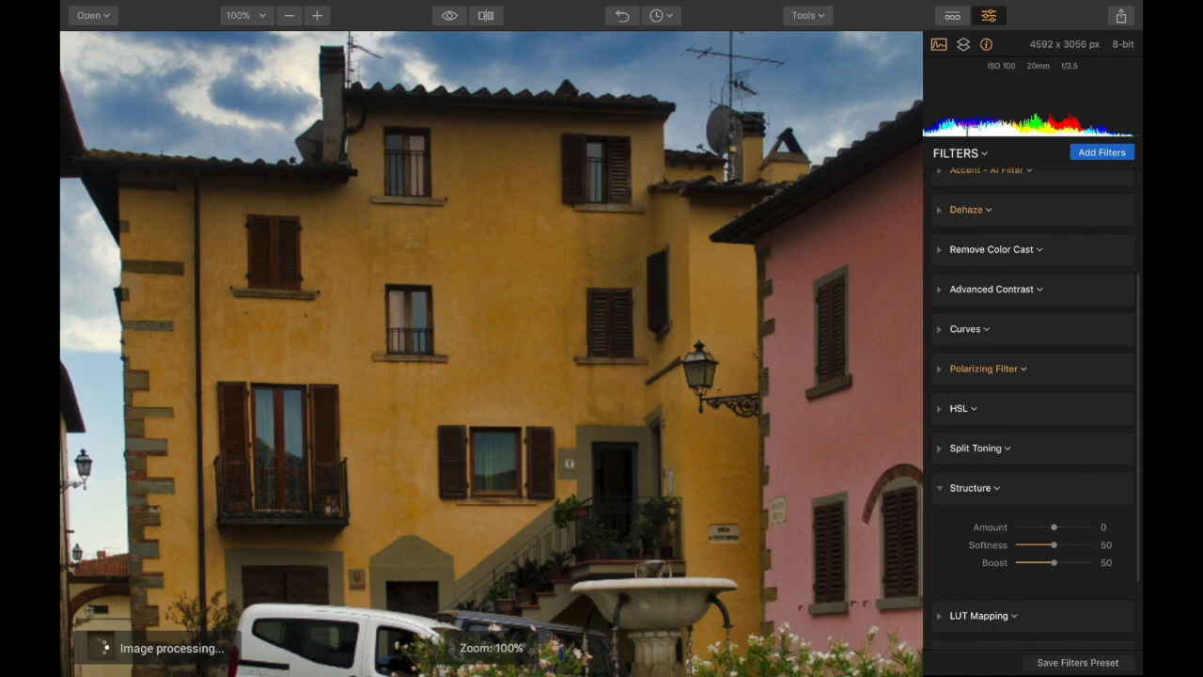
{"action": "scroll", "coordinate": [492, 354], "scroll_direction": "right", "scroll_amount": 1}
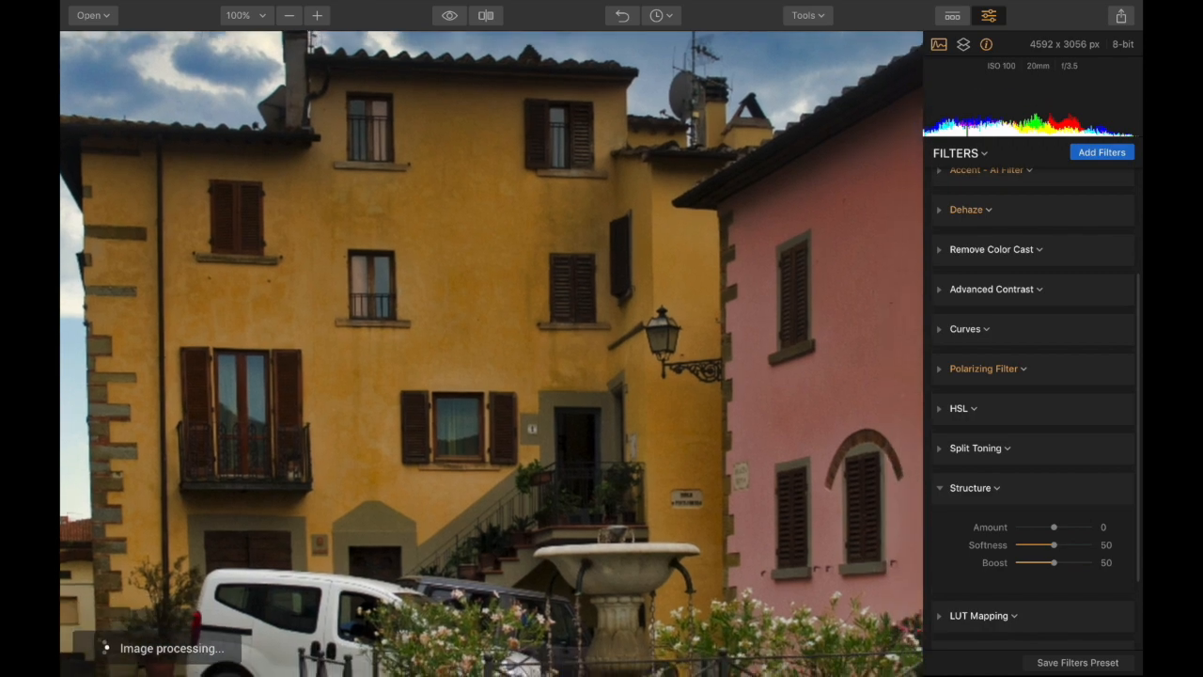
{"action": "key", "text": "super+plus"}
{"action": "scroll", "coordinate": [492, 353], "scroll_direction": "down", "scroll_amount": 5}
{"action": "scroll", "coordinate": [492, 353], "scroll_direction": "right", "scroll_amount": 5}
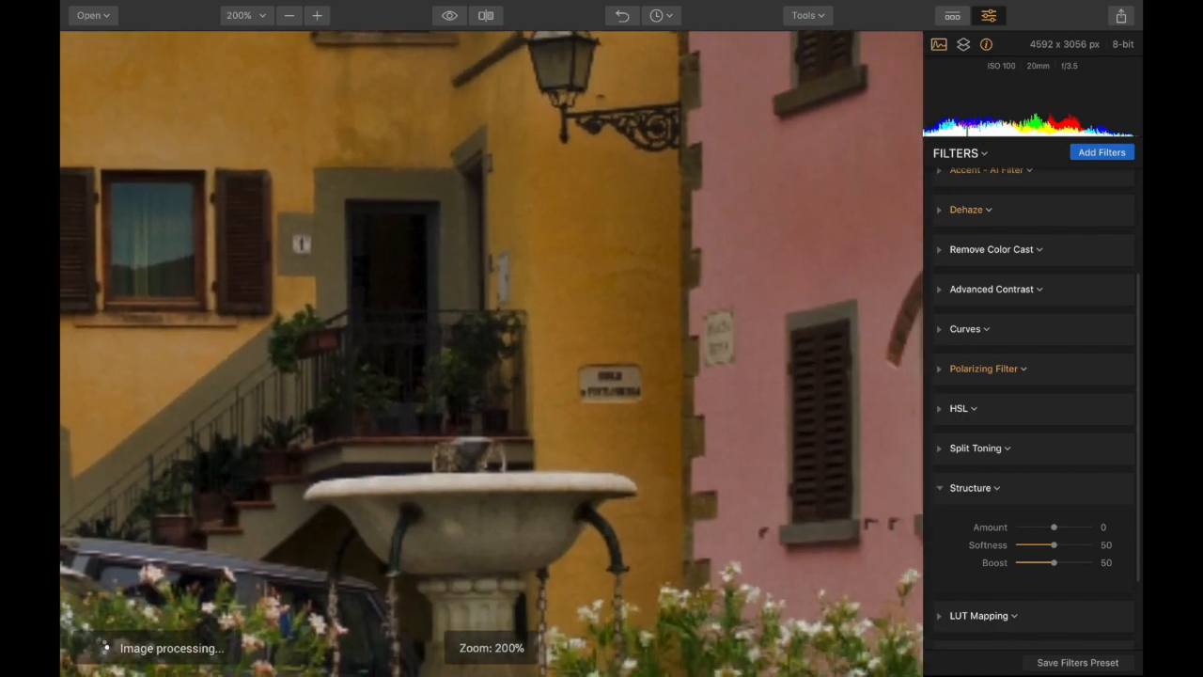
{"action": "scroll", "coordinate": [491, 353], "scroll_direction": "down", "scroll_amount": 2}
{"action": "scroll", "coordinate": [492, 353], "scroll_direction": "right", "scroll_amount": 2}
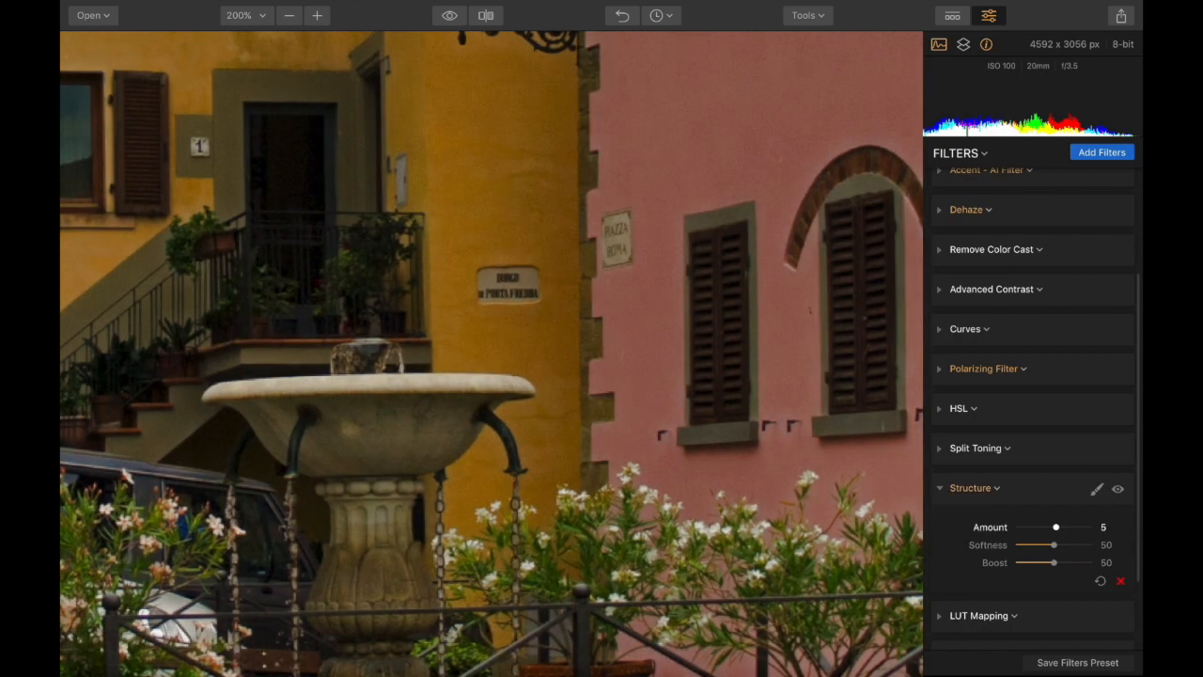
{"action": "left_click_drag", "start_coordinate": [1054, 526], "coordinate": [1090, 526]}
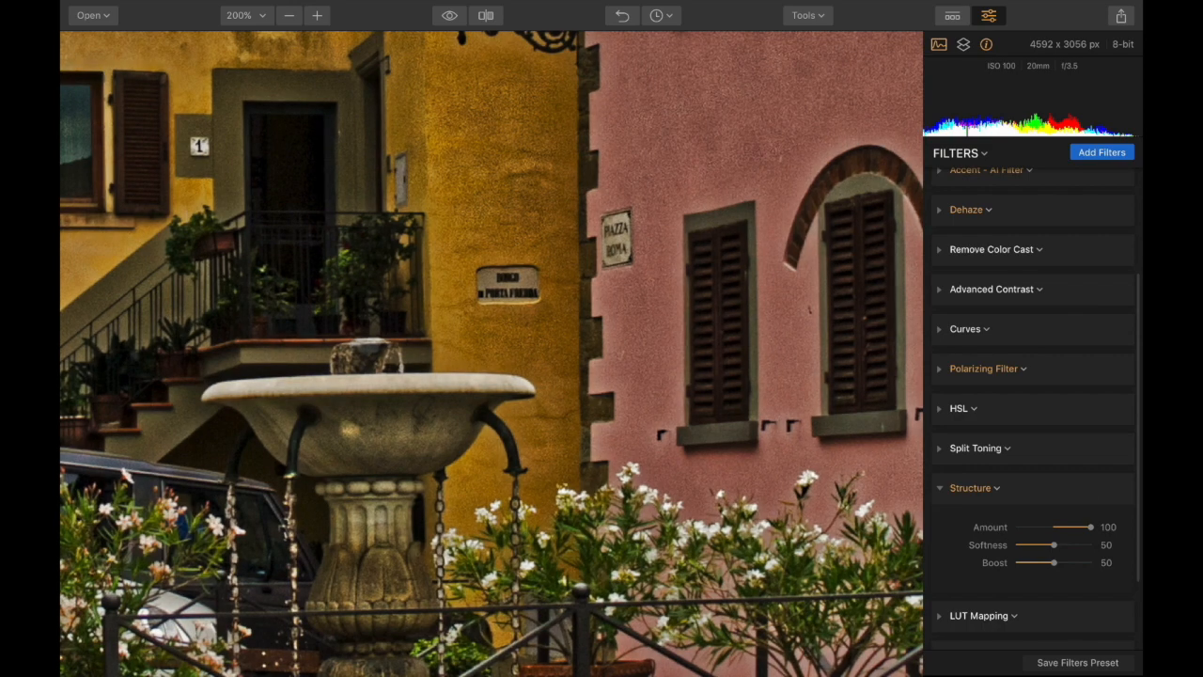
{"action": "left_click", "coordinate": [290, 15]}
{"action": "left_click", "coordinate": [289, 15]}
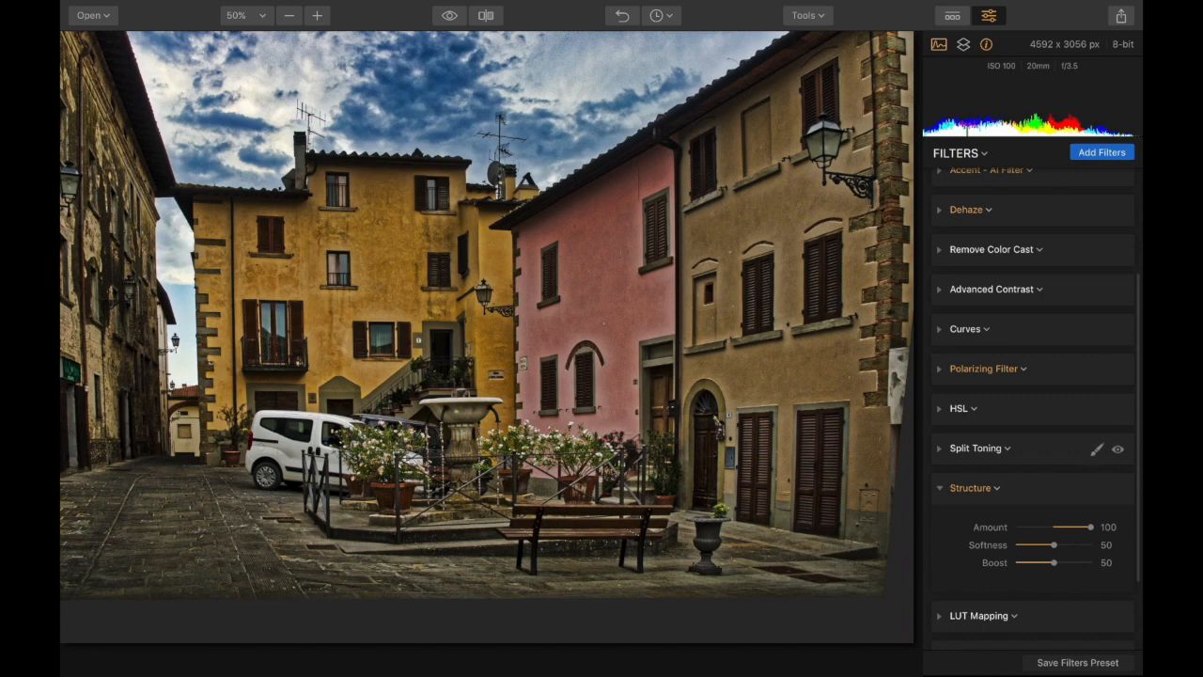
- Try a Structure Amount of 13 and examine the fountain, street signs and pink wall at 200% and 300%
{"action": "left_click_drag", "start_coordinate": [1090, 527], "coordinate": [1058, 527]}
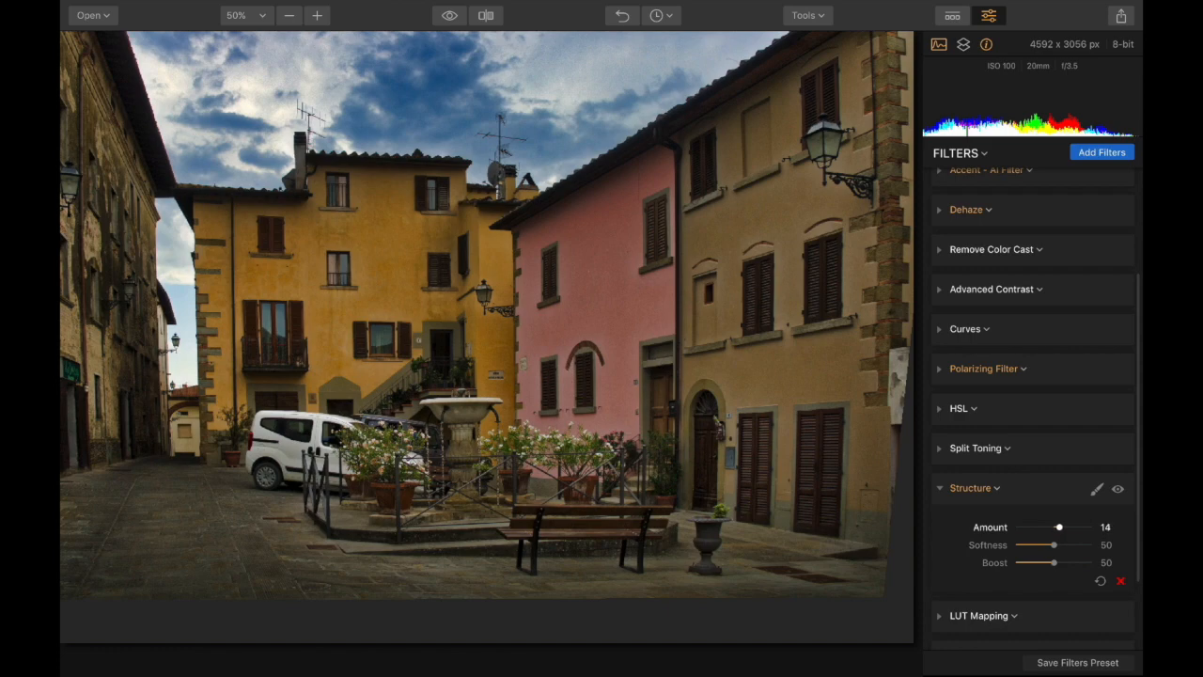
{"action": "left_click", "coordinate": [317, 15]}
{"action": "left_click", "coordinate": [317, 15]}
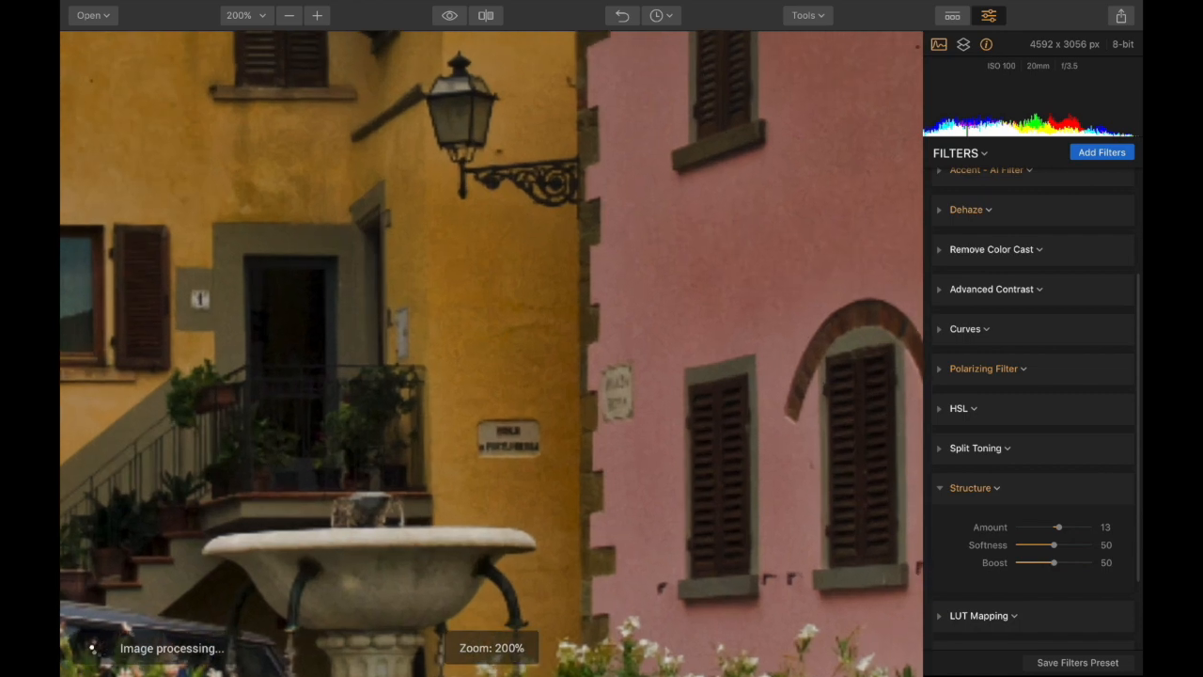
{"action": "scroll", "coordinate": [491, 354], "scroll_direction": "down", "scroll_amount": 4}
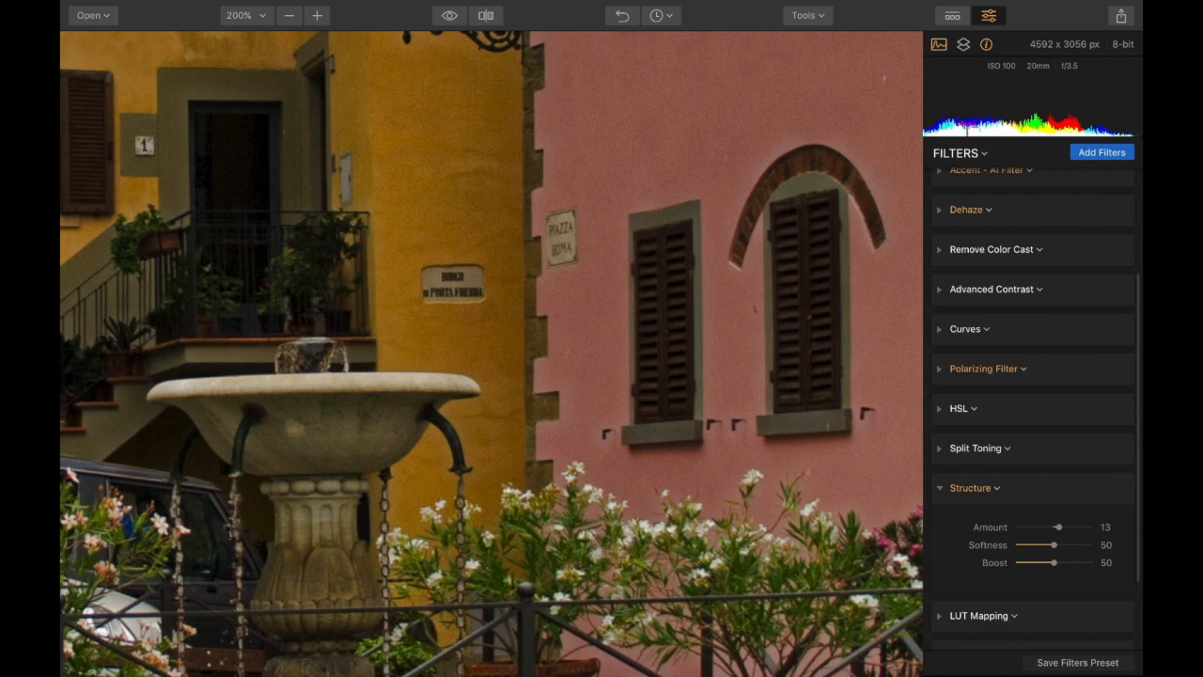
{"action": "left_click", "coordinate": [317, 15]}
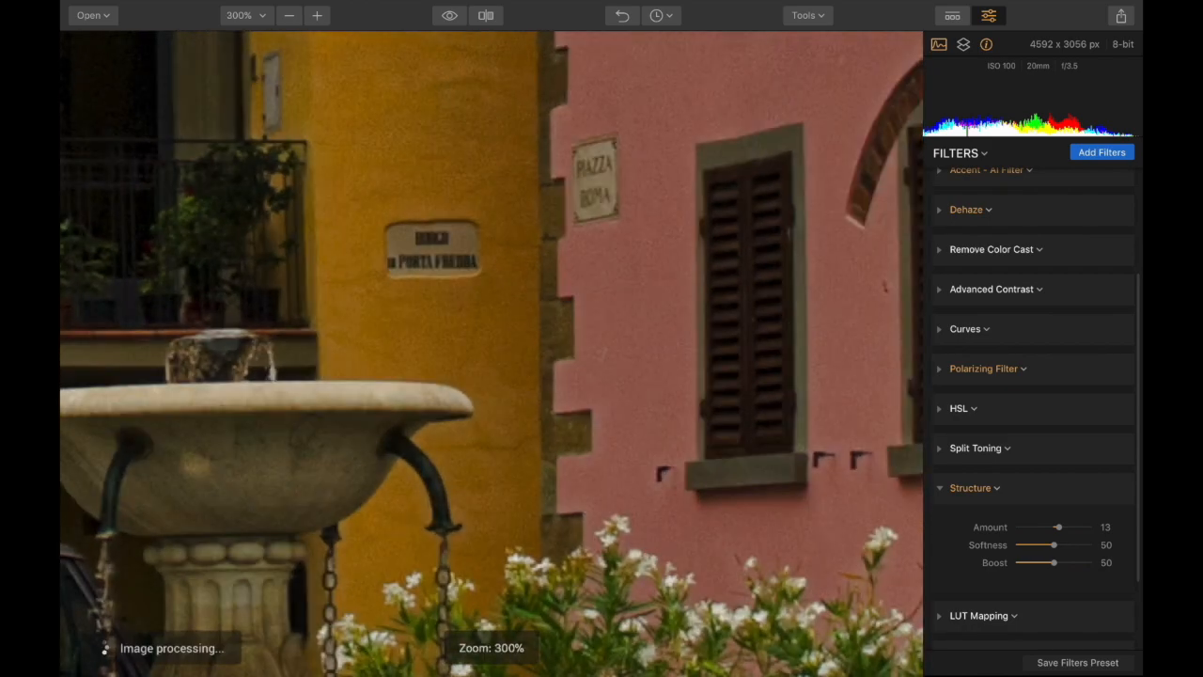
{"action": "left_click_drag", "start_coordinate": [491, 353], "coordinate": [414, 569]}
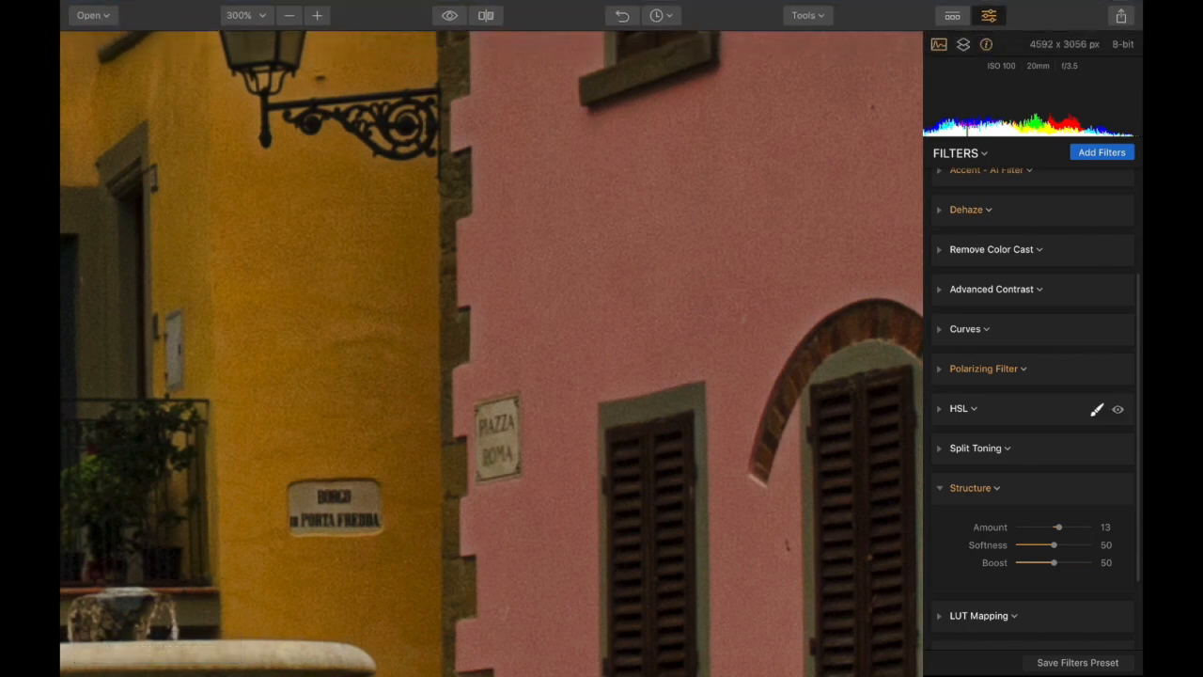
- Set the Structure Amount to 0 and view the photo at 100%
{"action": "left_click_drag", "start_coordinate": [1058, 527], "coordinate": [1053, 526]}
{"action": "key", "text": "super+minus"}
{"action": "key", "text": "super+minus"}
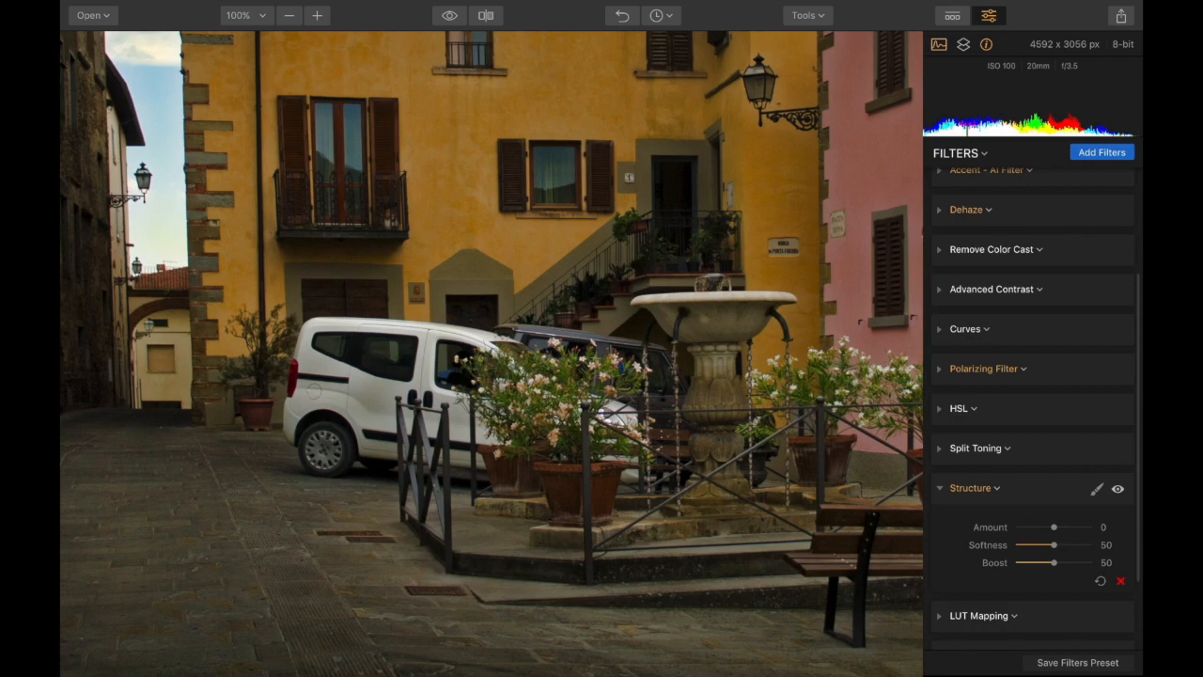
- Collapse the Structure filter and expand the Develop filter to its Lens settings
{"action": "left_click", "coordinate": [969, 488]}
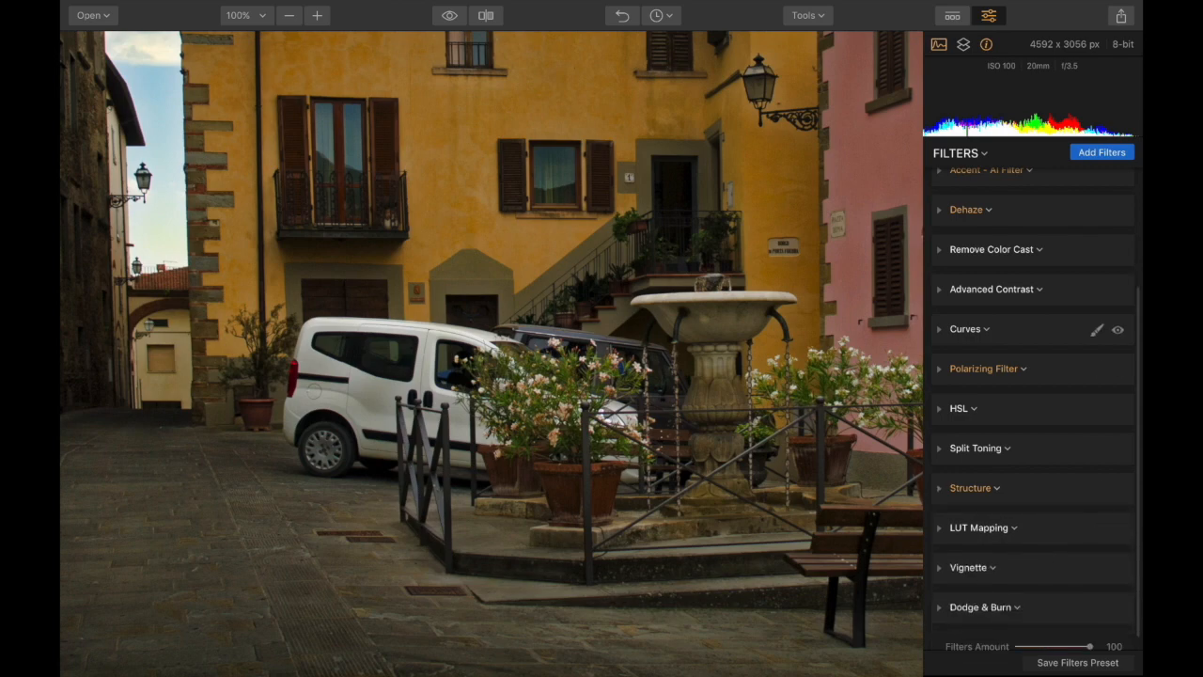
{"action": "scroll", "coordinate": [1034, 405], "scroll_direction": "up", "scroll_amount": 3}
{"action": "scroll", "coordinate": [1034, 405], "scroll_direction": "up", "scroll_amount": 2}
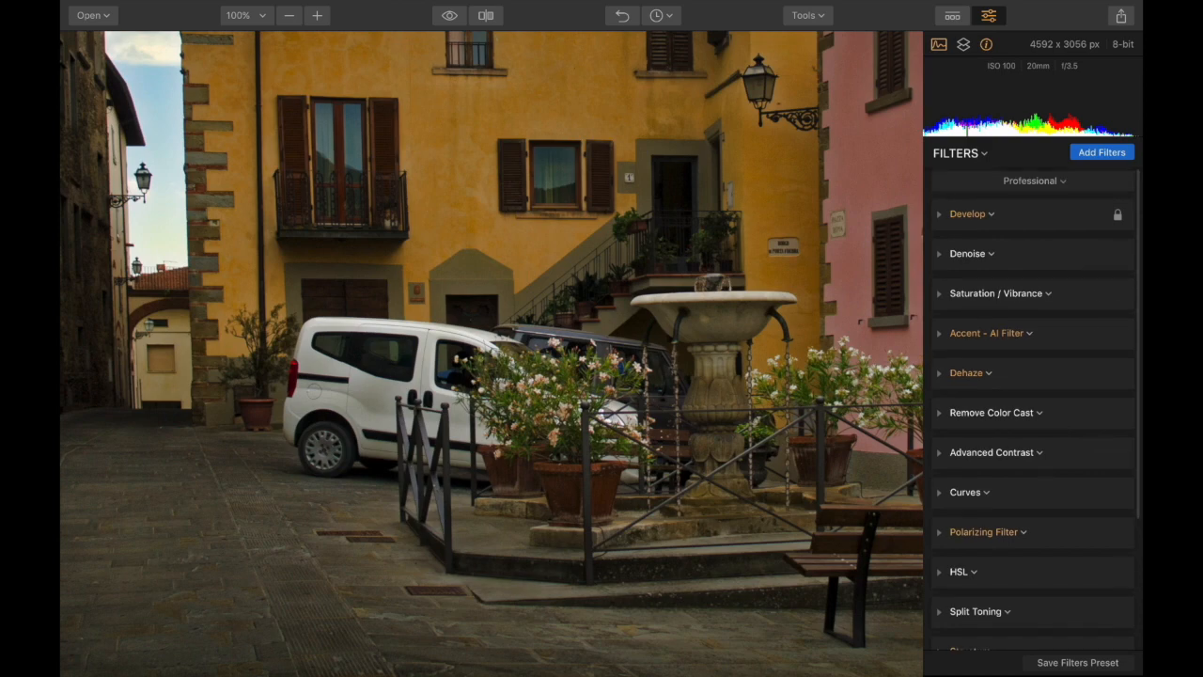
{"action": "left_click", "coordinate": [966, 213]}
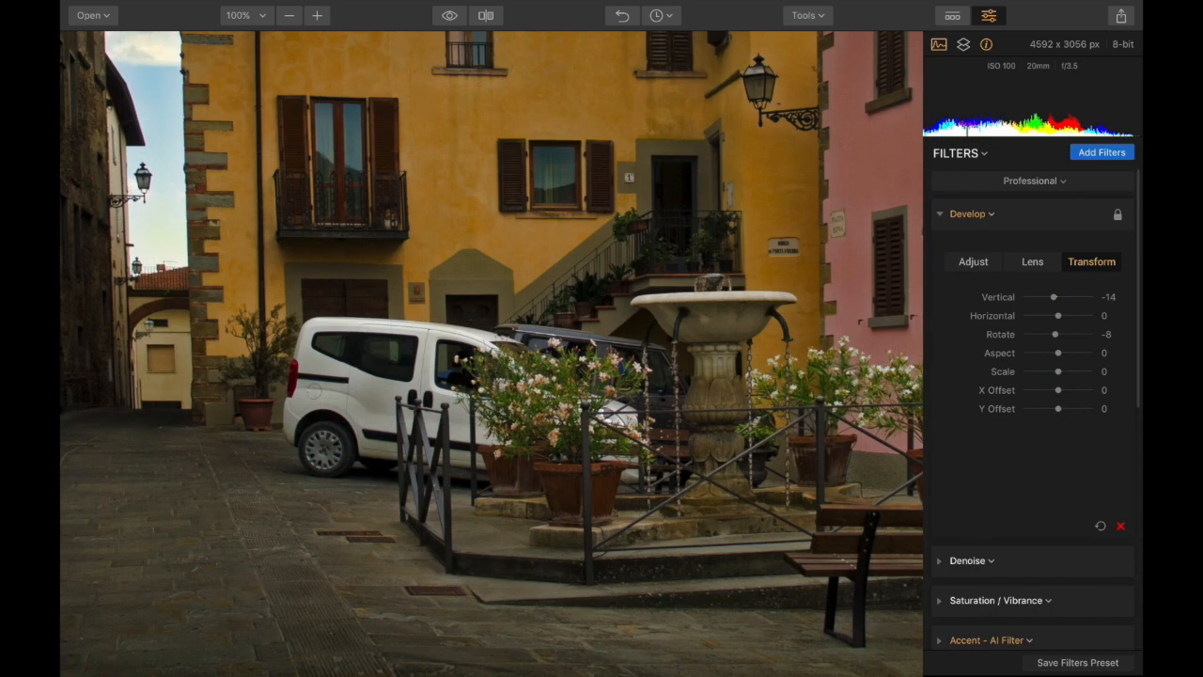
{"action": "left_click", "coordinate": [1032, 261]}
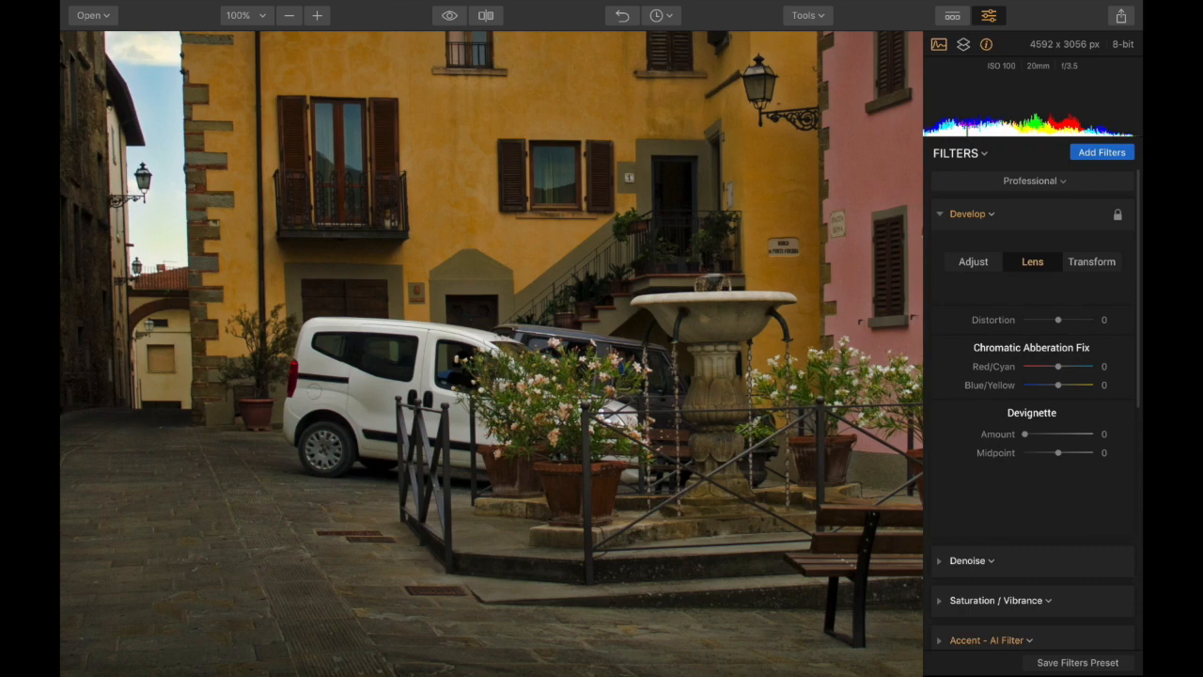
- View the photo at 25% and try Lens Distortion values of -98, -90 and 100 against the grid
{"action": "left_click", "coordinate": [289, 15]}
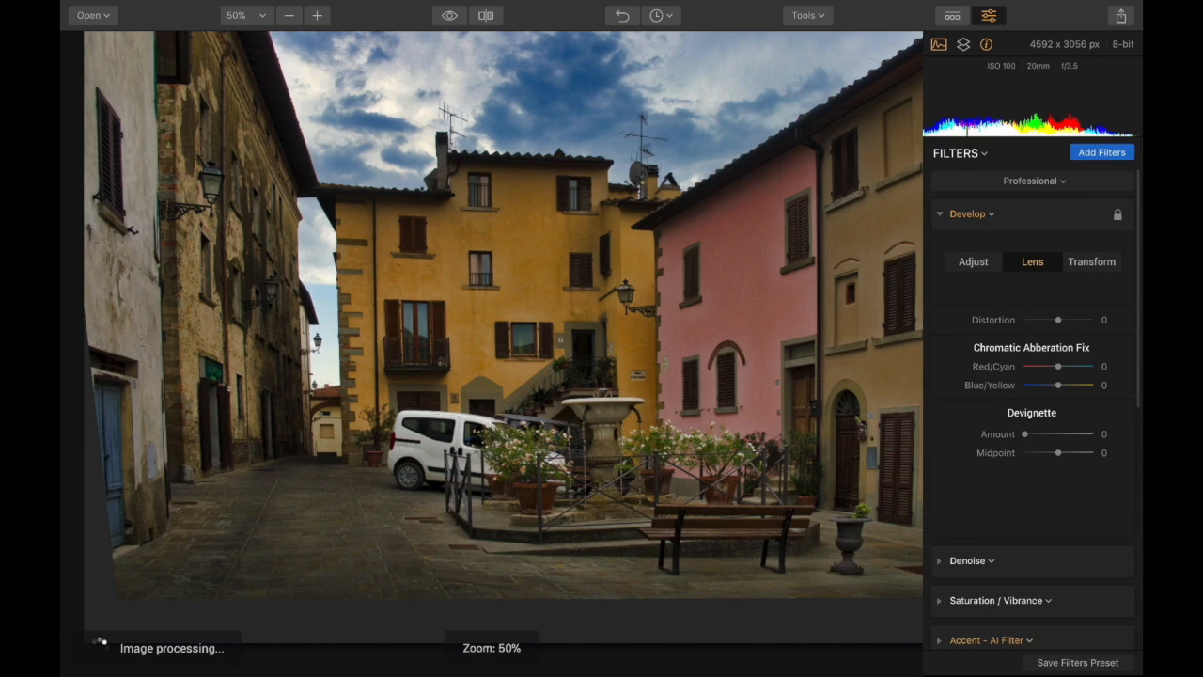
{"action": "left_click", "coordinate": [289, 15]}
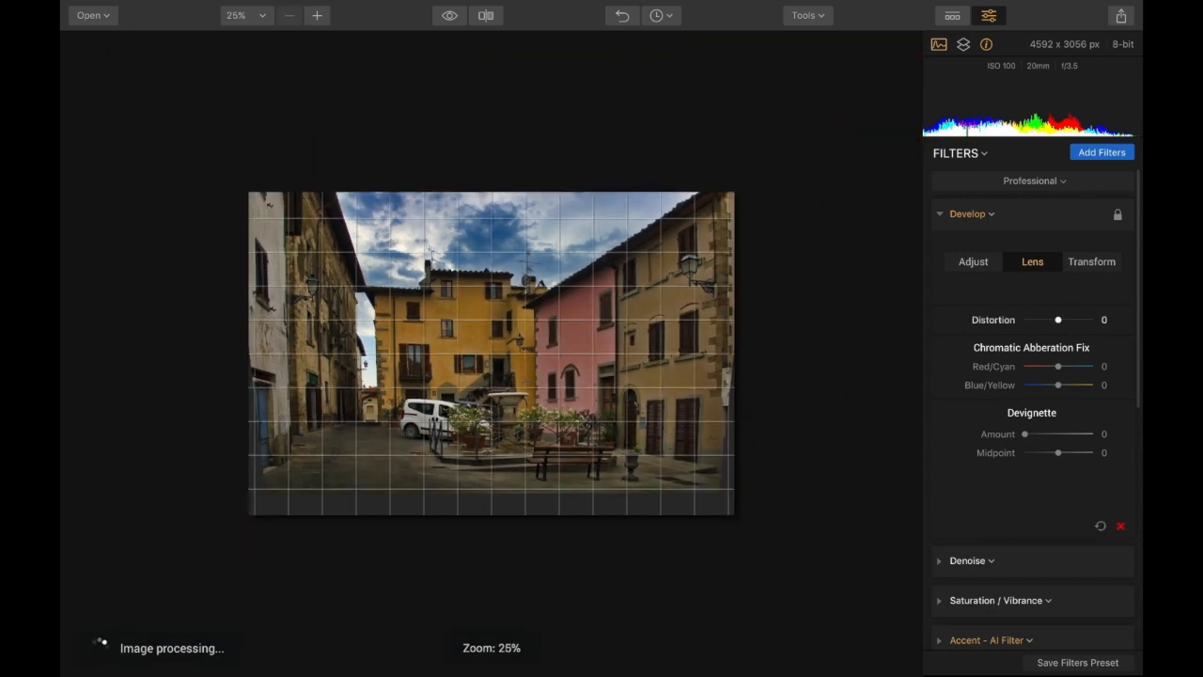
{"action": "left_click_drag", "start_coordinate": [1058, 320], "coordinate": [1025, 320]}
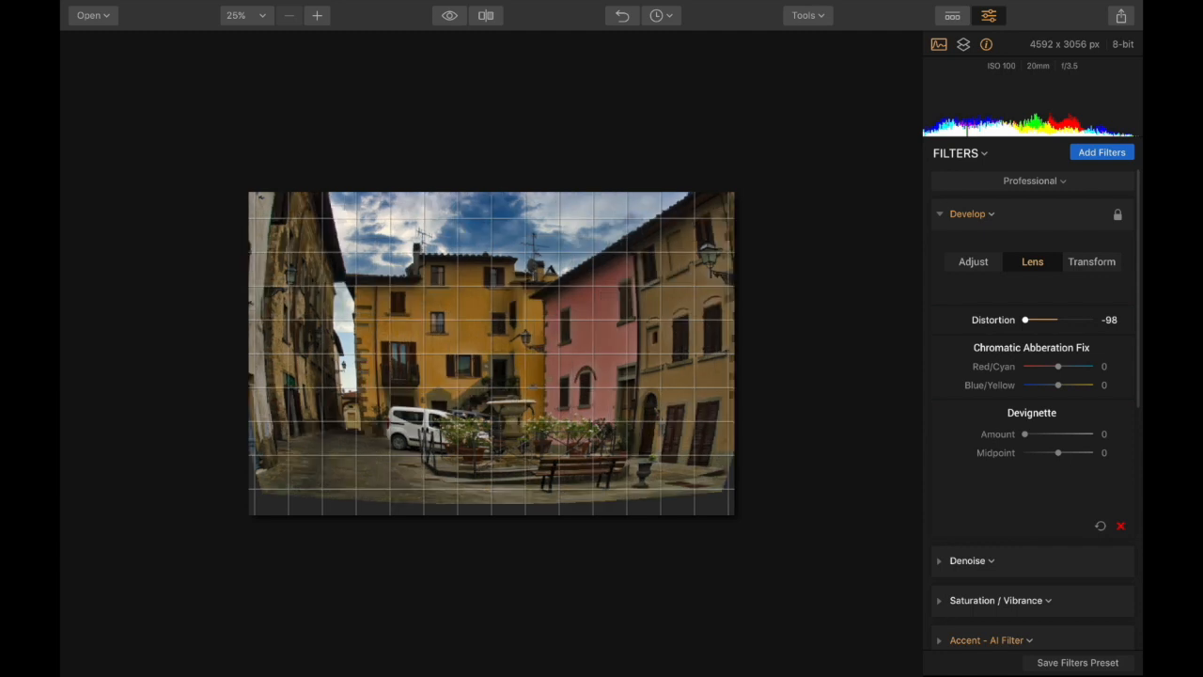
{"action": "left_click_drag", "start_coordinate": [1024, 320], "coordinate": [1028, 319]}
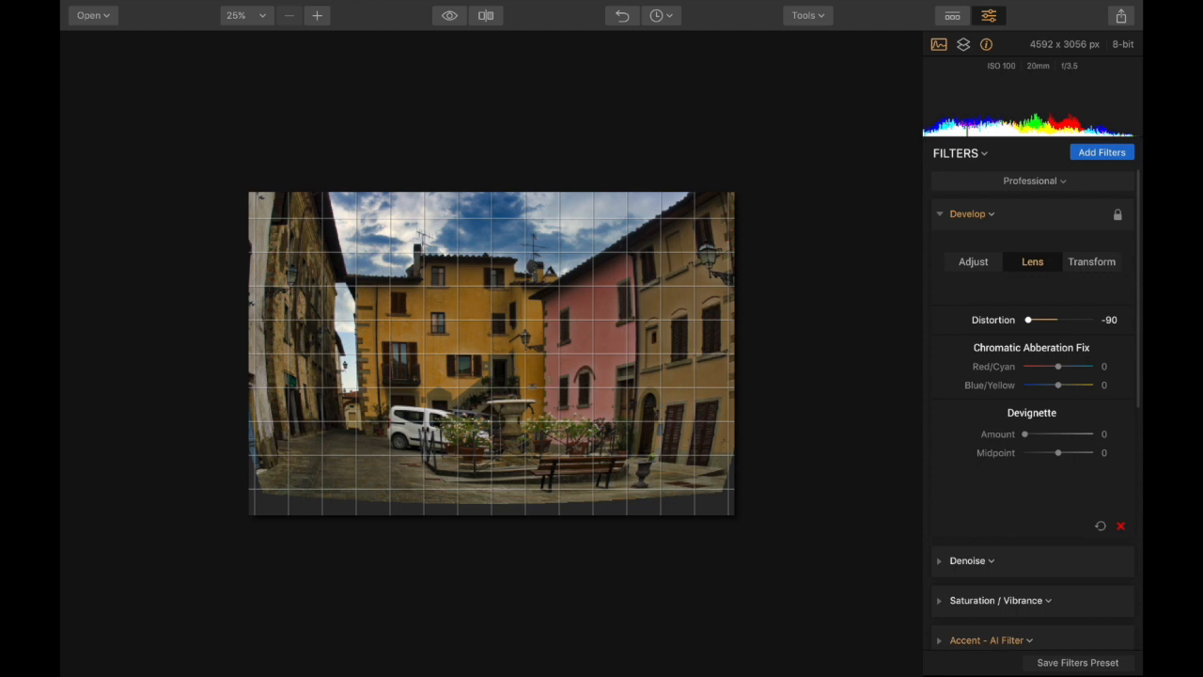
{"action": "left_click_drag", "start_coordinate": [1029, 319], "coordinate": [1091, 320]}
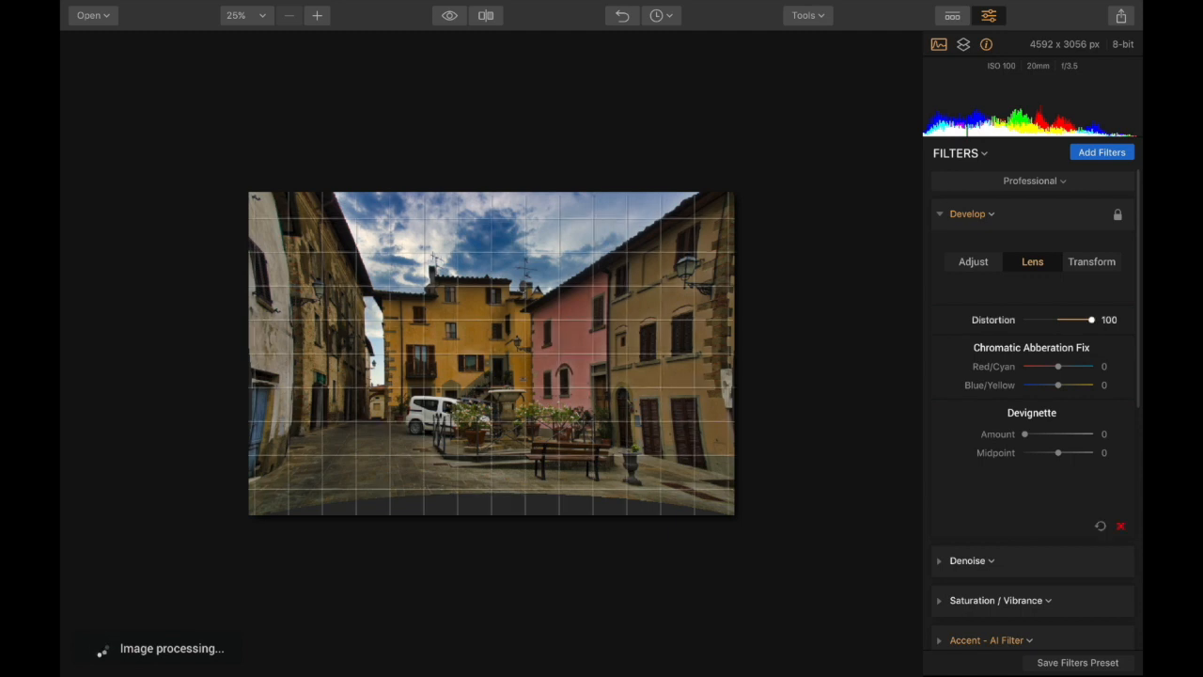
{"action": "mouse_move", "coordinate": [1091, 320]}
{"action": "left_mouse_down"}
{"action": "mouse_move", "coordinate": [1052, 320]}
{"action": "mouse_move", "coordinate": [1091, 320]}
{"action": "left_mouse_up"}
{"action": "left_click_drag", "start_coordinate": [1091, 319], "coordinate": [1091, 320]}
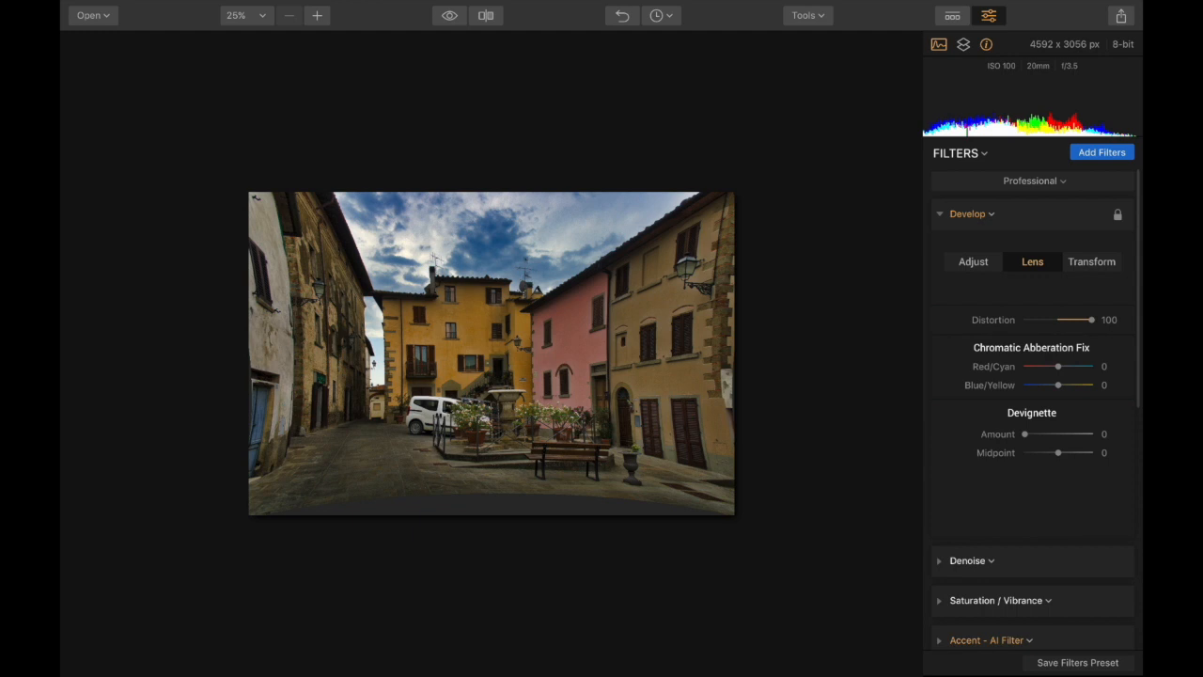
{"action": "left_click_drag", "start_coordinate": [1091, 319], "coordinate": [1091, 319]}
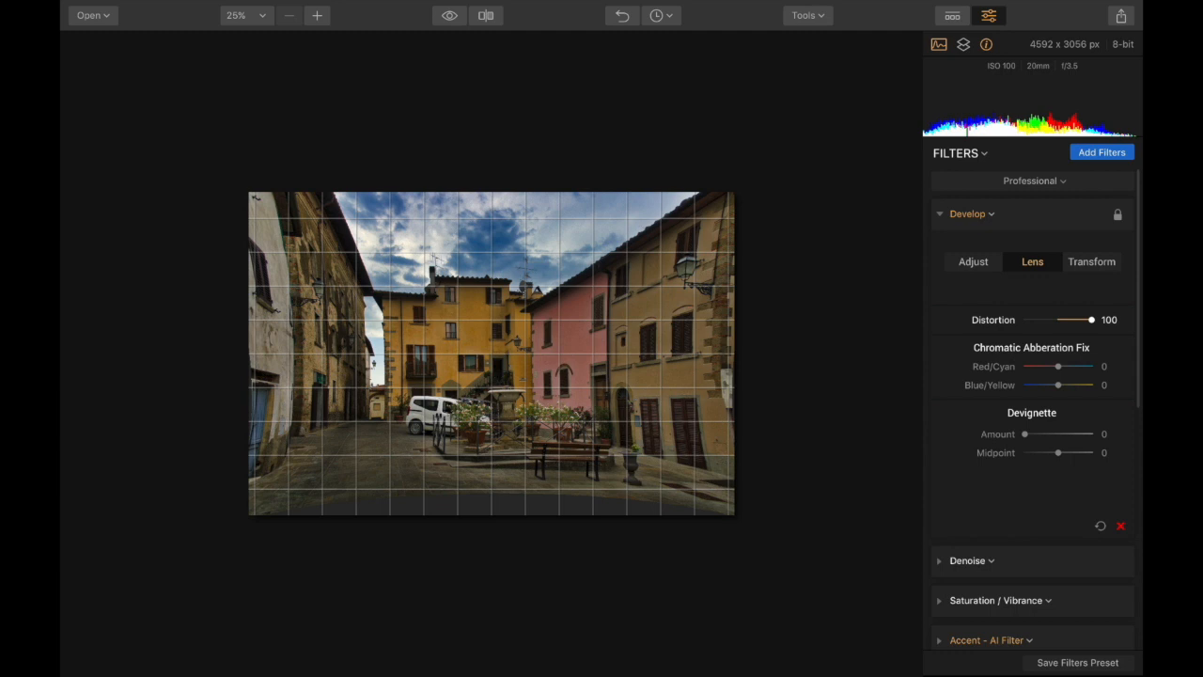
- Compare Lens Distortion values of -100, 0, 100 and 56 on the whole photo, then try 43
{"action": "left_click_drag", "start_coordinate": [1091, 320], "coordinate": [1024, 320]}
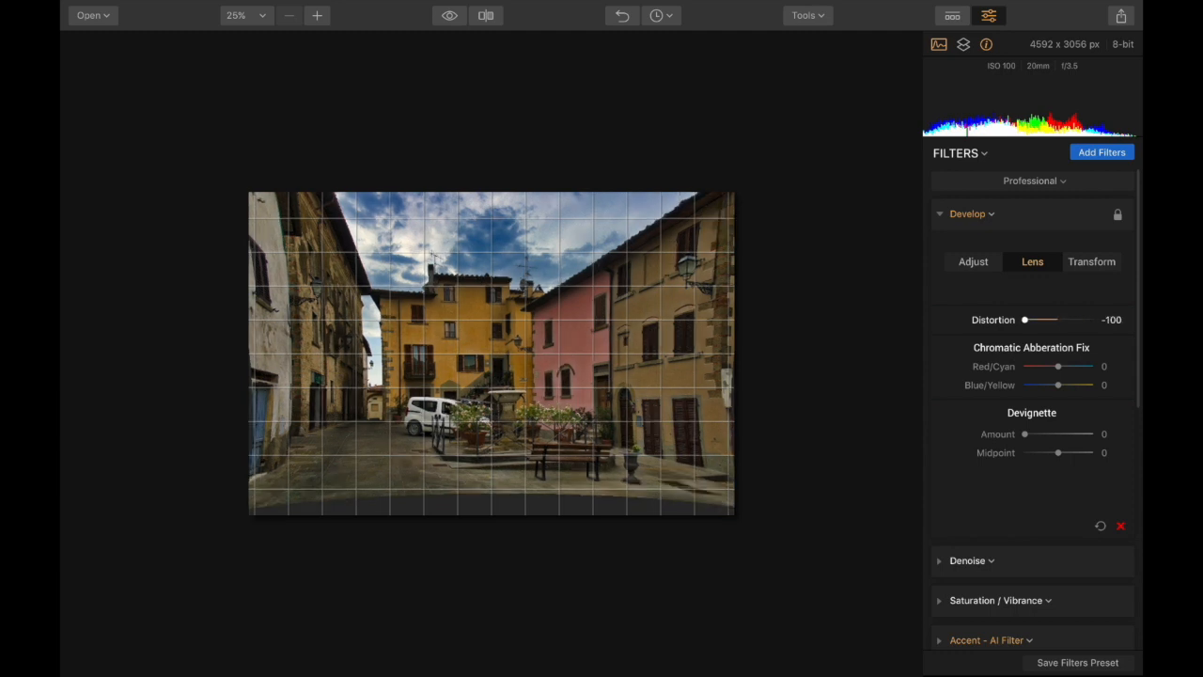
{"action": "left_click_drag", "start_coordinate": [1025, 320], "coordinate": [1057, 320]}
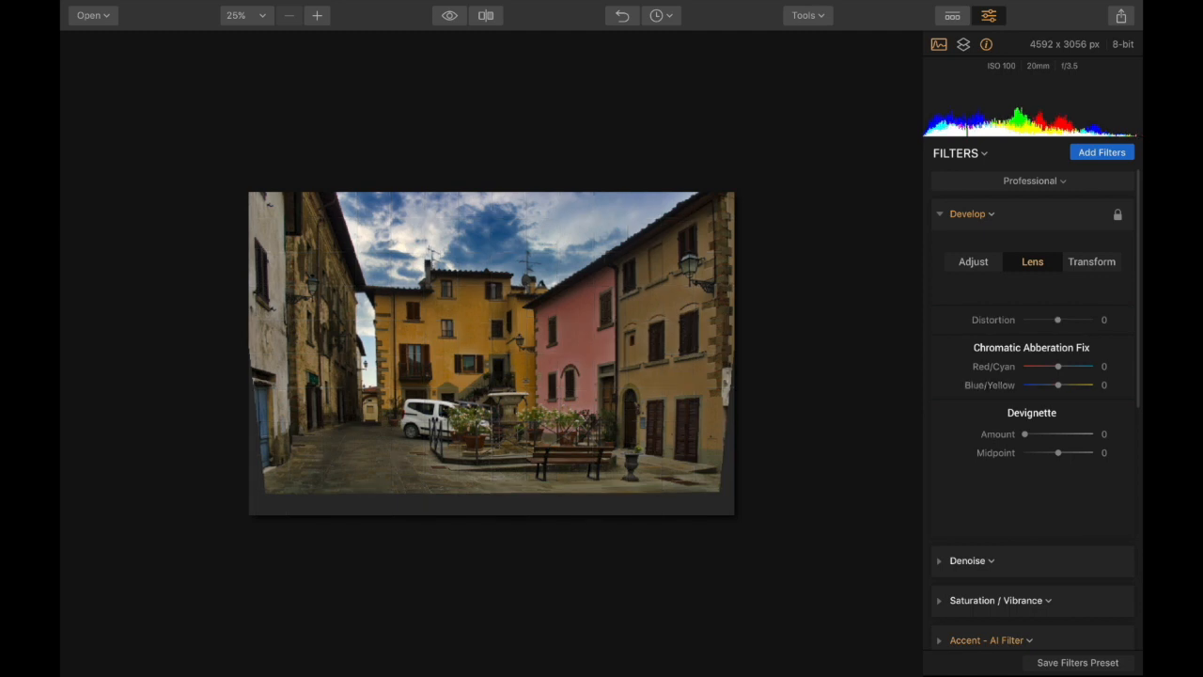
{"action": "left_click_drag", "start_coordinate": [1057, 319], "coordinate": [1091, 320]}
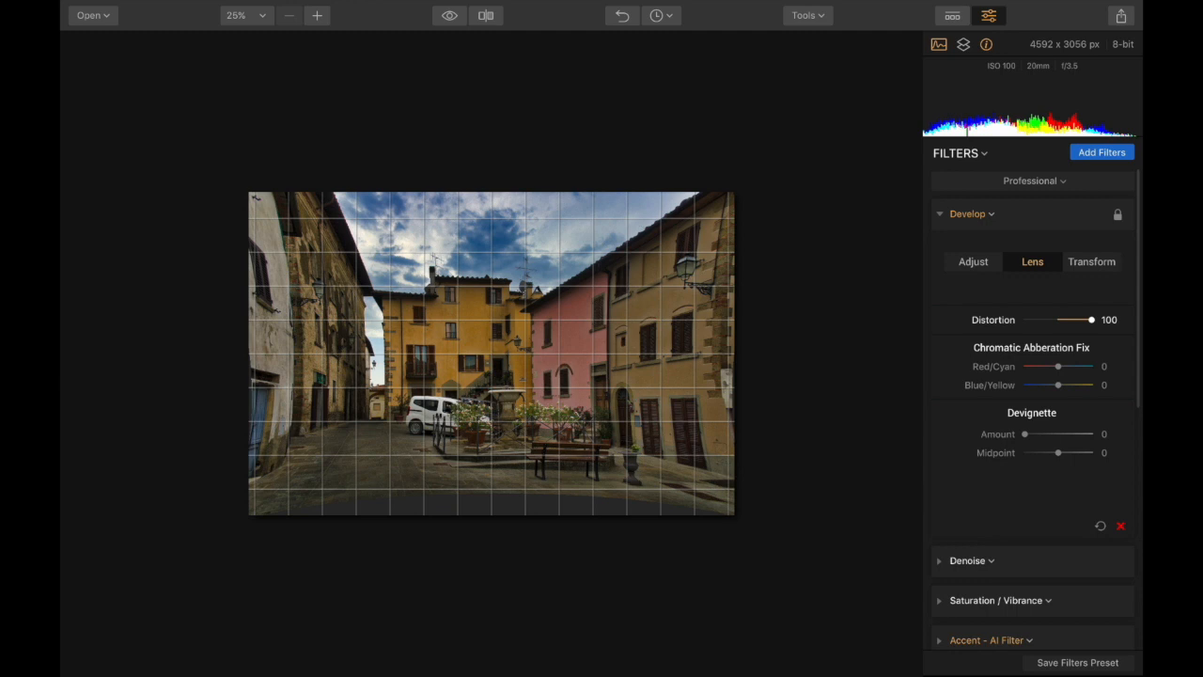
{"action": "mouse_move", "coordinate": [1092, 320]}
{"action": "left_mouse_down"}
{"action": "mouse_move", "coordinate": [1060, 319]}
{"action": "mouse_move", "coordinate": [1076, 320]}
{"action": "left_mouse_up"}
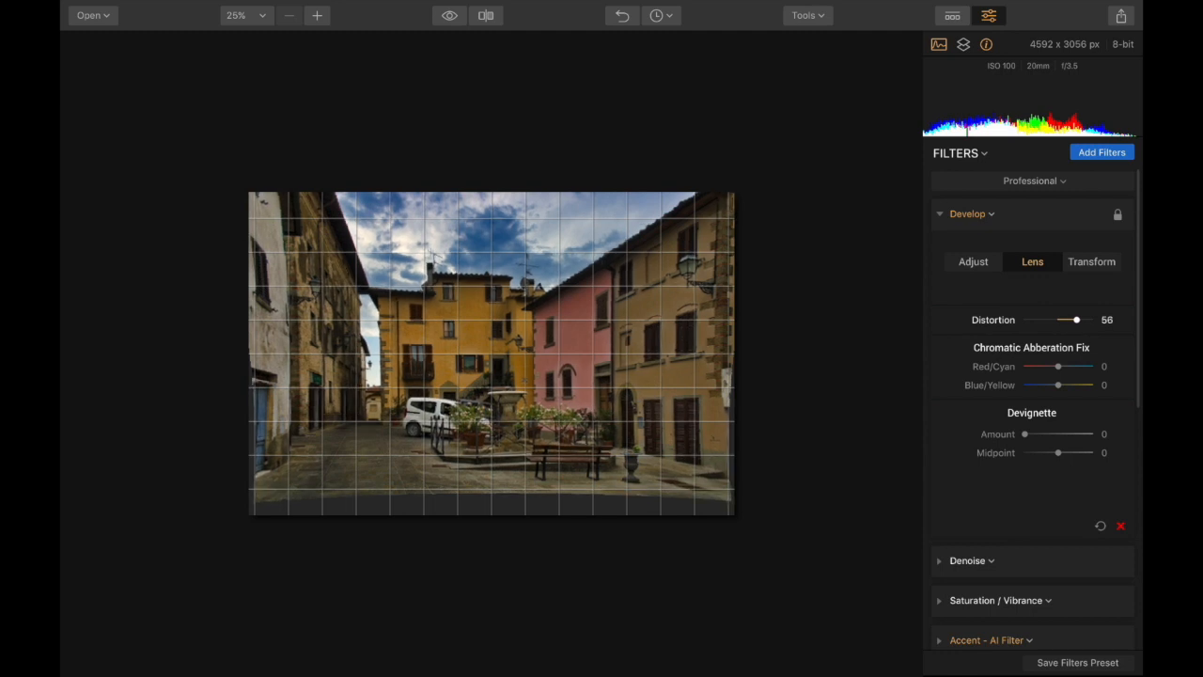
{"action": "left_click_drag", "start_coordinate": [1076, 320], "coordinate": [1072, 320]}
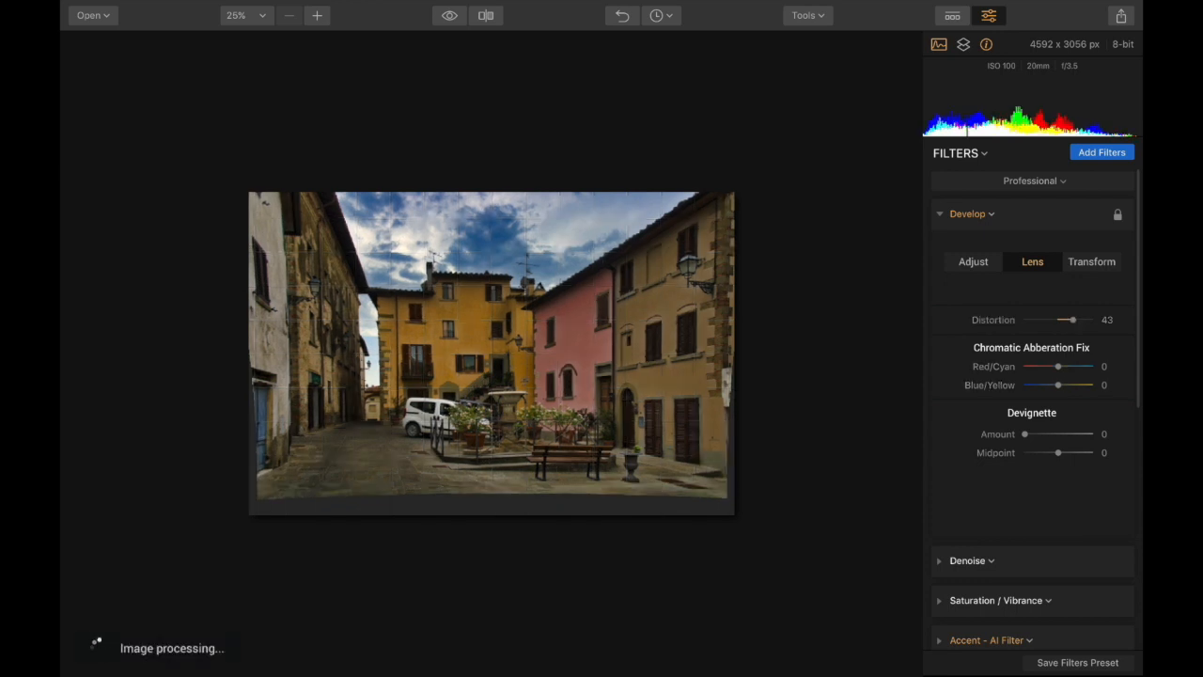
- Examine the walls and window lines of the yellow, pink and beige buildings at 100% zoom
{"action": "key", "text": "super+="}
{"action": "key", "text": "super+="}
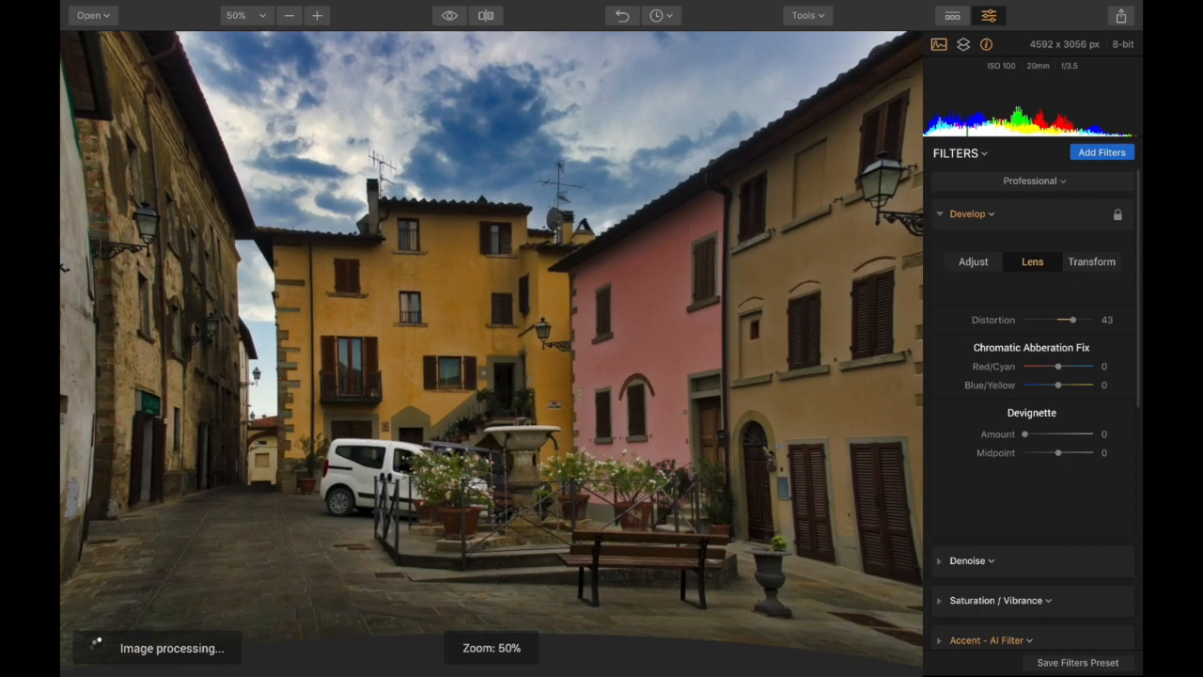
{"action": "left_click_drag", "start_coordinate": [491, 353], "coordinate": [768, 316]}
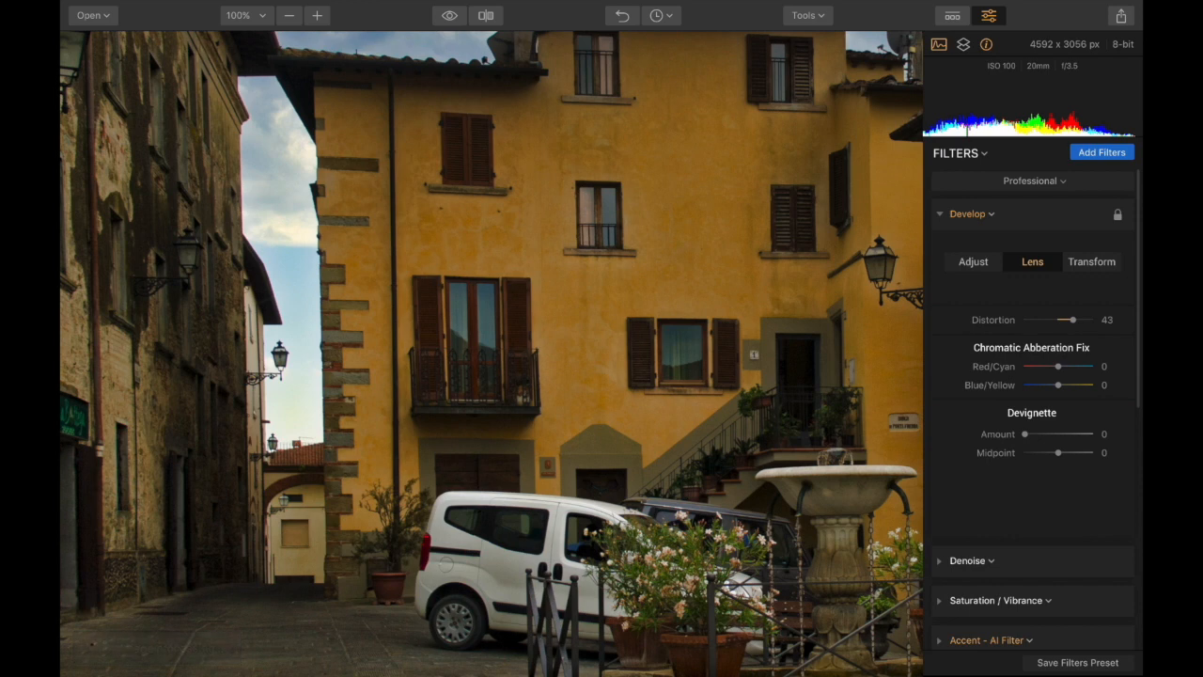
{"action": "scroll", "coordinate": [492, 353], "scroll_direction": "right", "scroll_amount": 7}
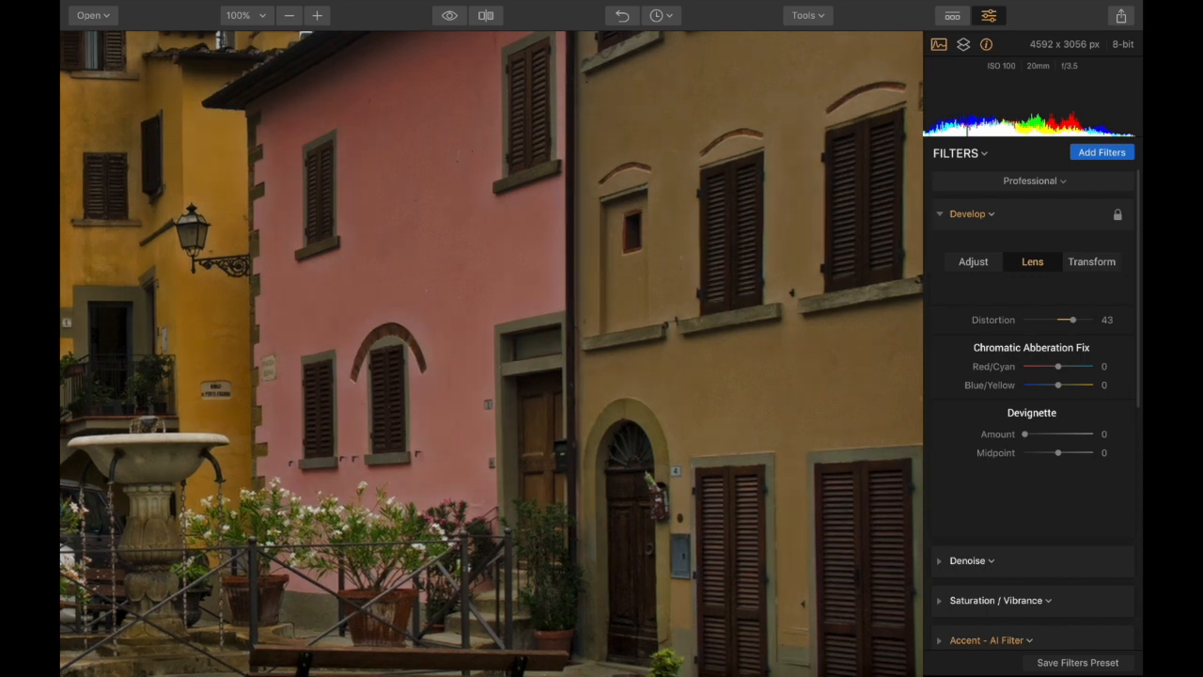
{"action": "scroll", "coordinate": [492, 353], "scroll_direction": "right", "scroll_amount": 4}
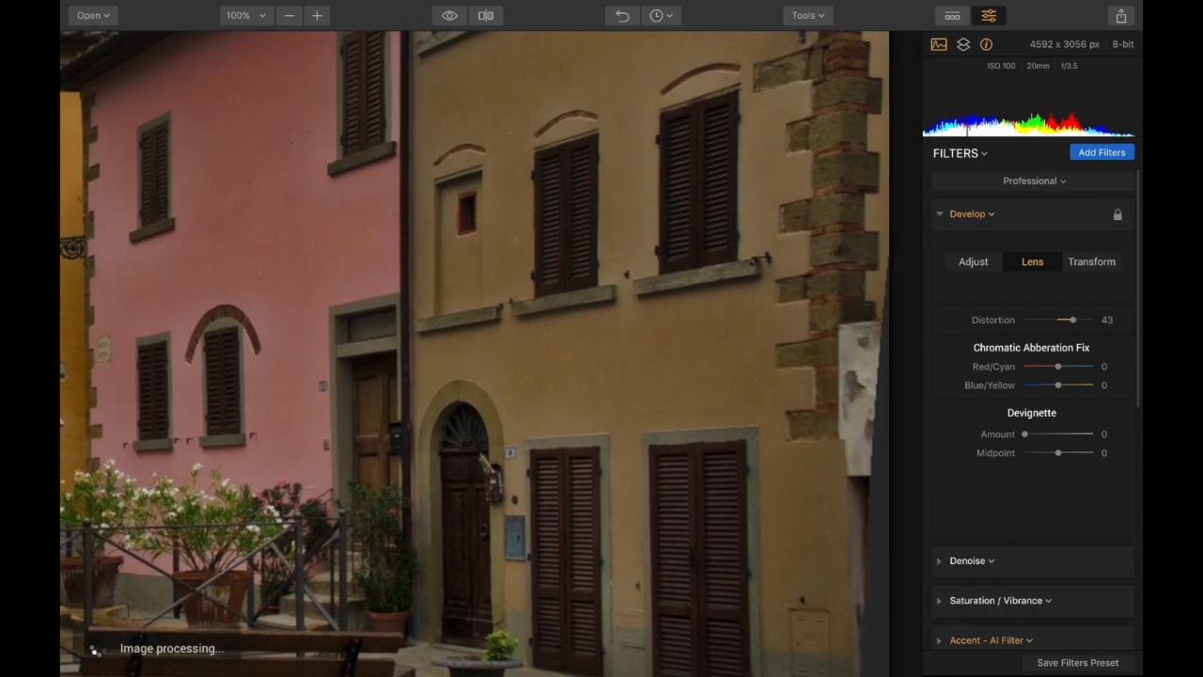
{"action": "scroll", "coordinate": [473, 353], "scroll_direction": "up", "scroll_amount": 5}
{"action": "scroll", "coordinate": [475, 354], "scroll_direction": "down", "scroll_amount": 5}
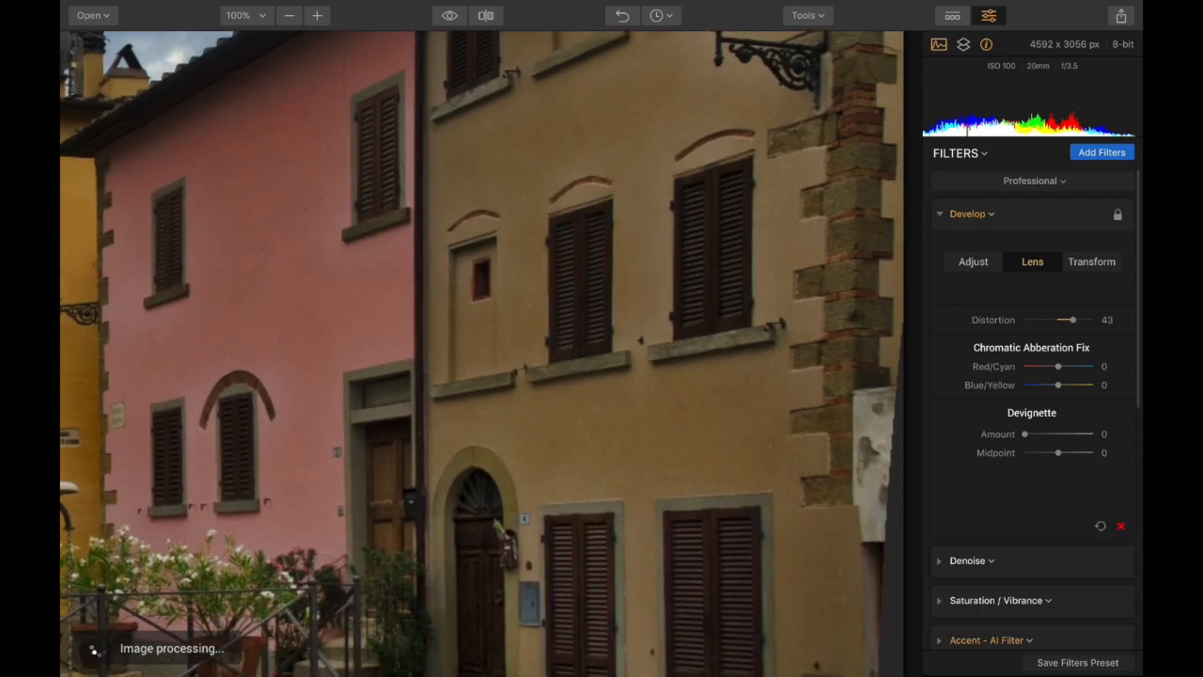
- Try Lens Distortion values of 100, -10 and 1 on the facades, and set Distortion to 18 at 50% zoom
{"action": "left_click_drag", "start_coordinate": [1073, 320], "coordinate": [1092, 320]}
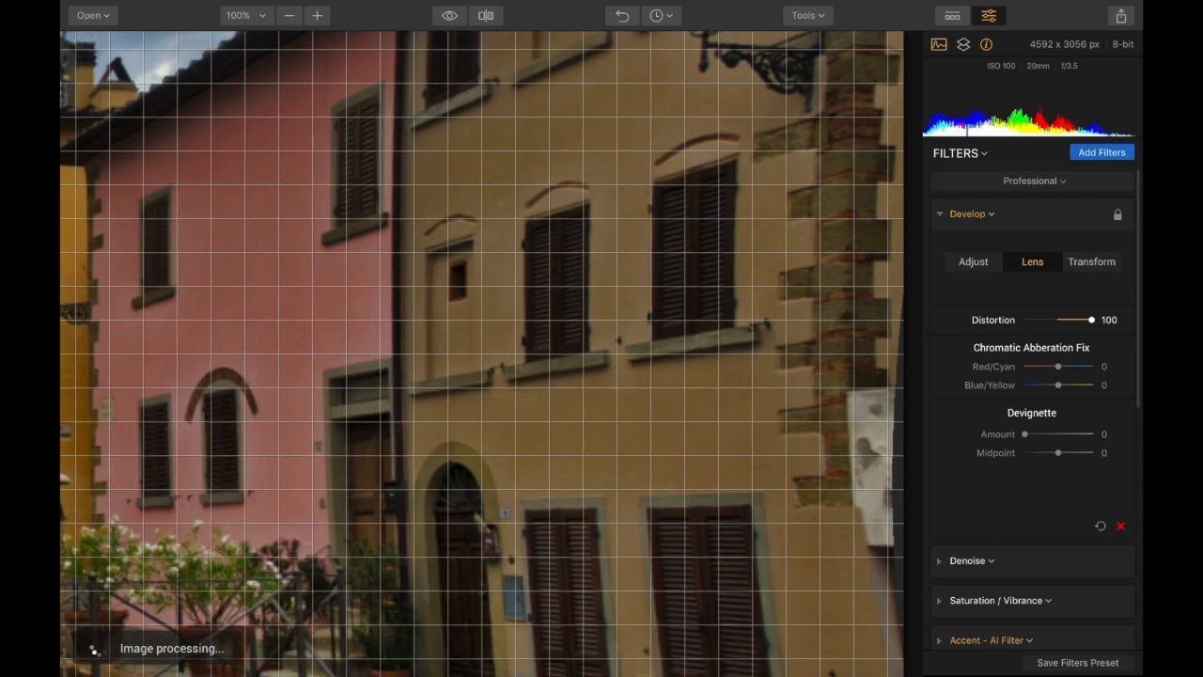
{"action": "left_click_drag", "start_coordinate": [1091, 319], "coordinate": [1054, 320]}
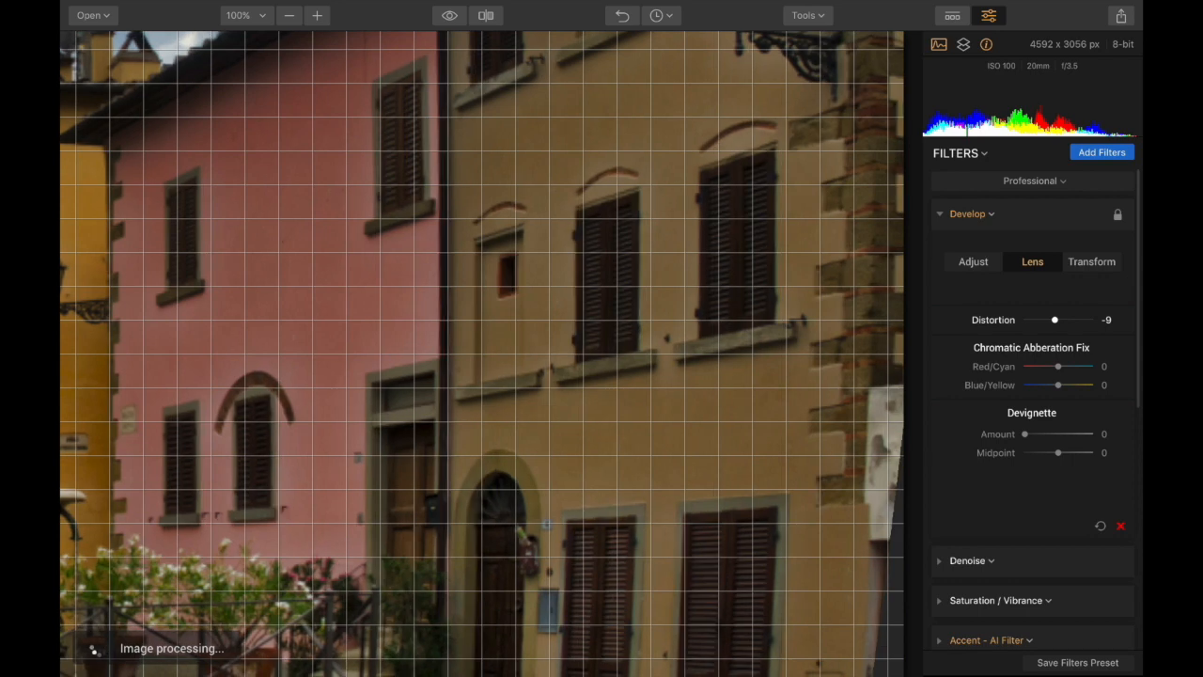
{"action": "left_click_drag", "start_coordinate": [1055, 319], "coordinate": [1054, 320]}
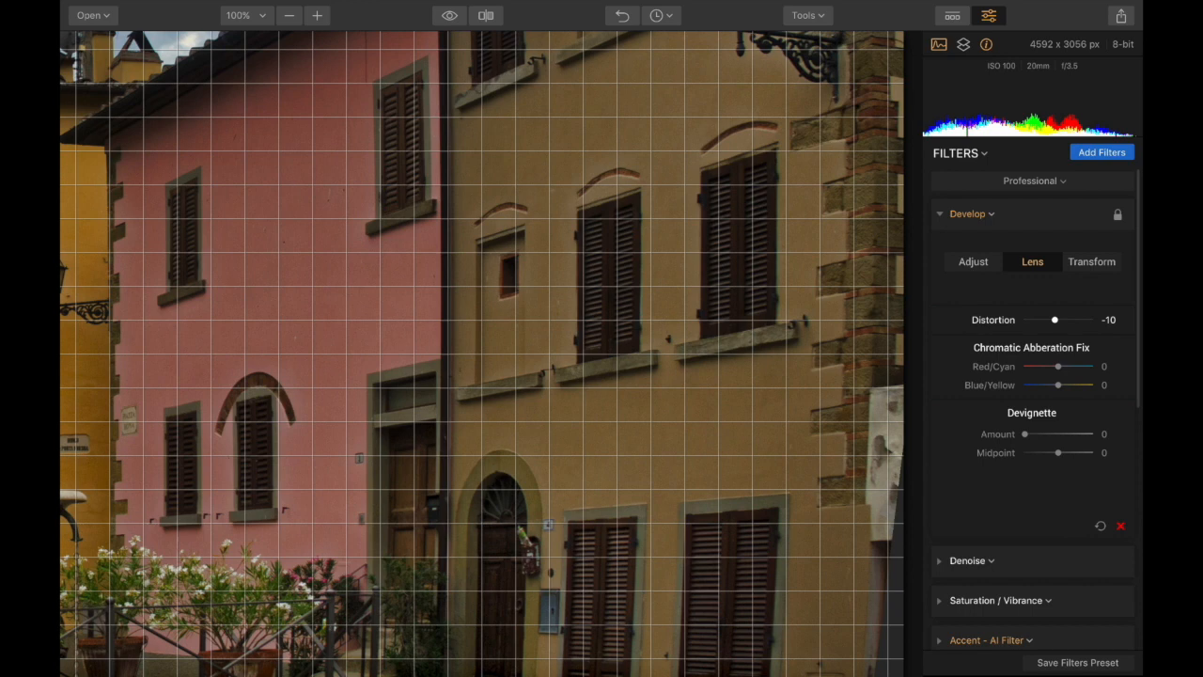
{"action": "left_click_drag", "start_coordinate": [1055, 319], "coordinate": [1059, 320]}
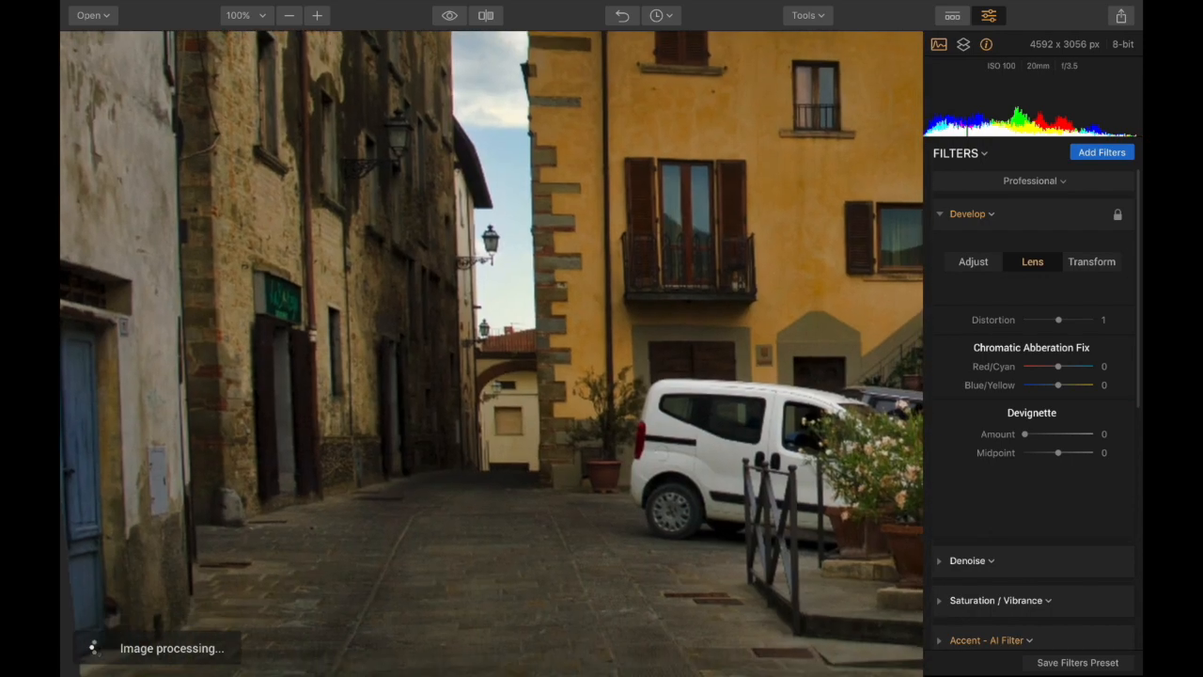
{"action": "key", "text": "super+minus"}
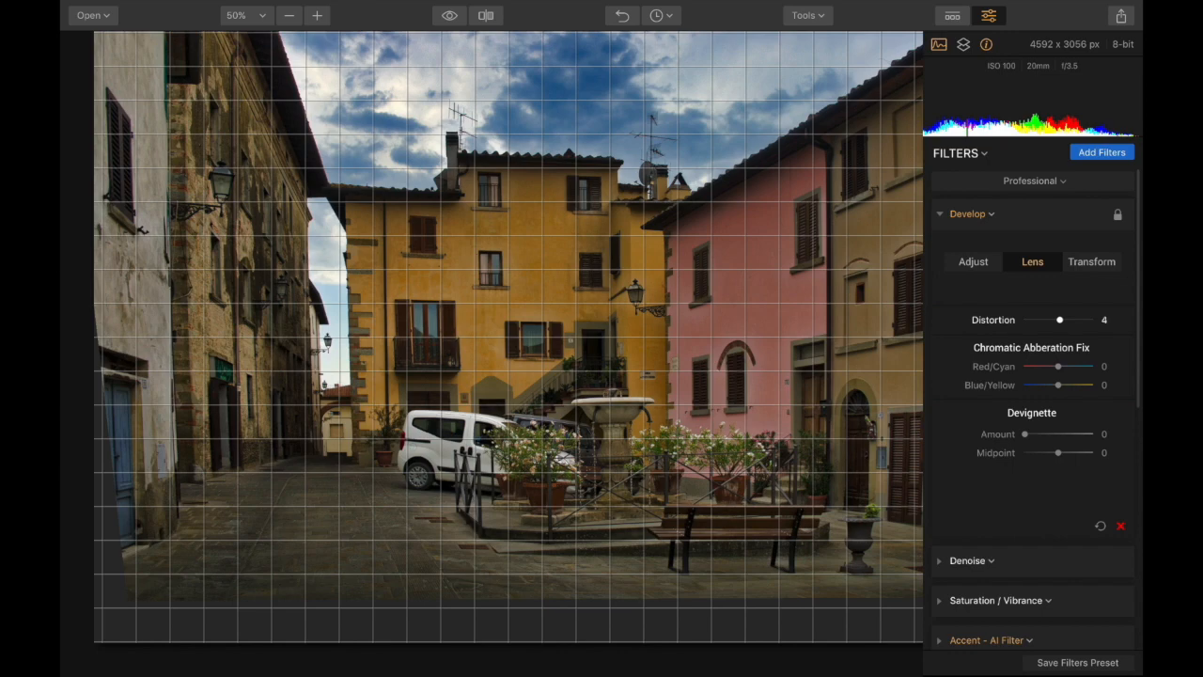
{"action": "left_click_drag", "start_coordinate": [1059, 320], "coordinate": [1062, 319]}
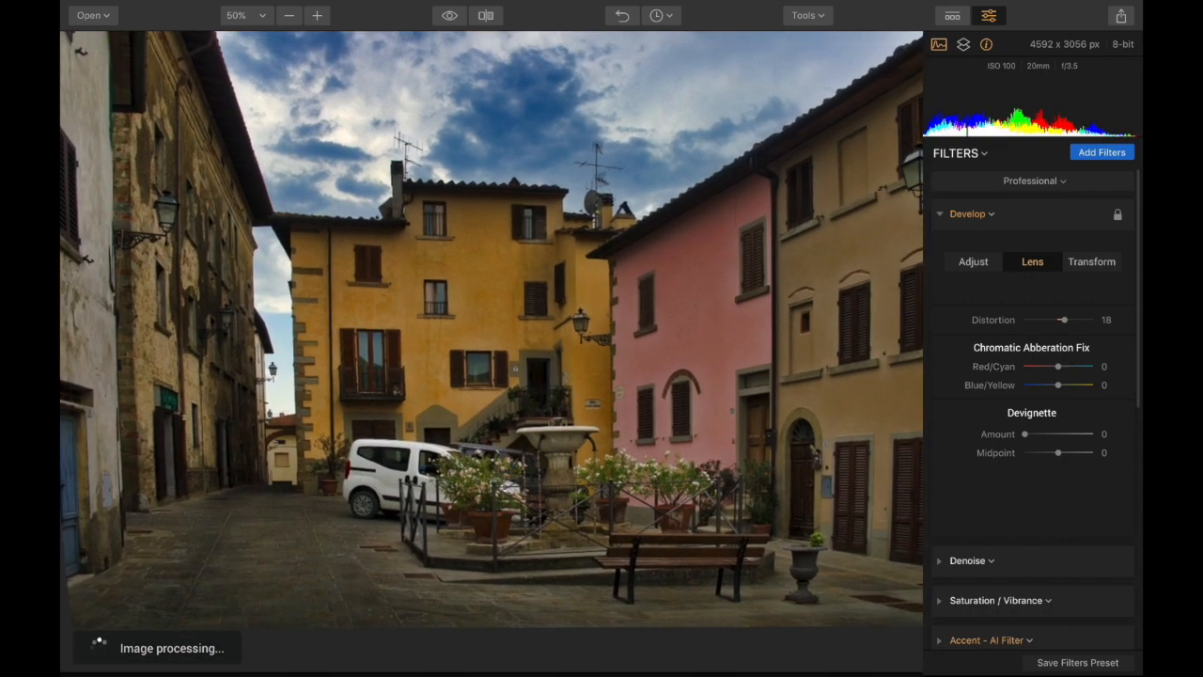
- Show the Develop filter's Adjust settings and compare the edited photo with the unedited original
{"action": "left_click", "coordinate": [973, 261]}
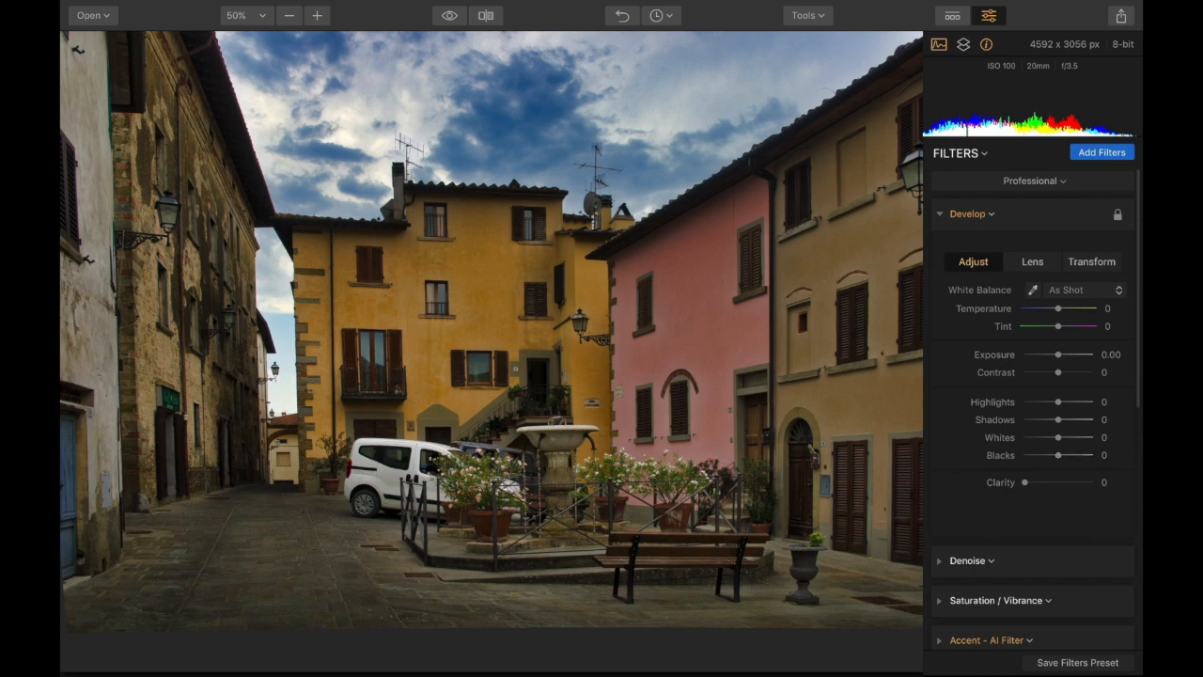
{"action": "key", "text": "backslash"}
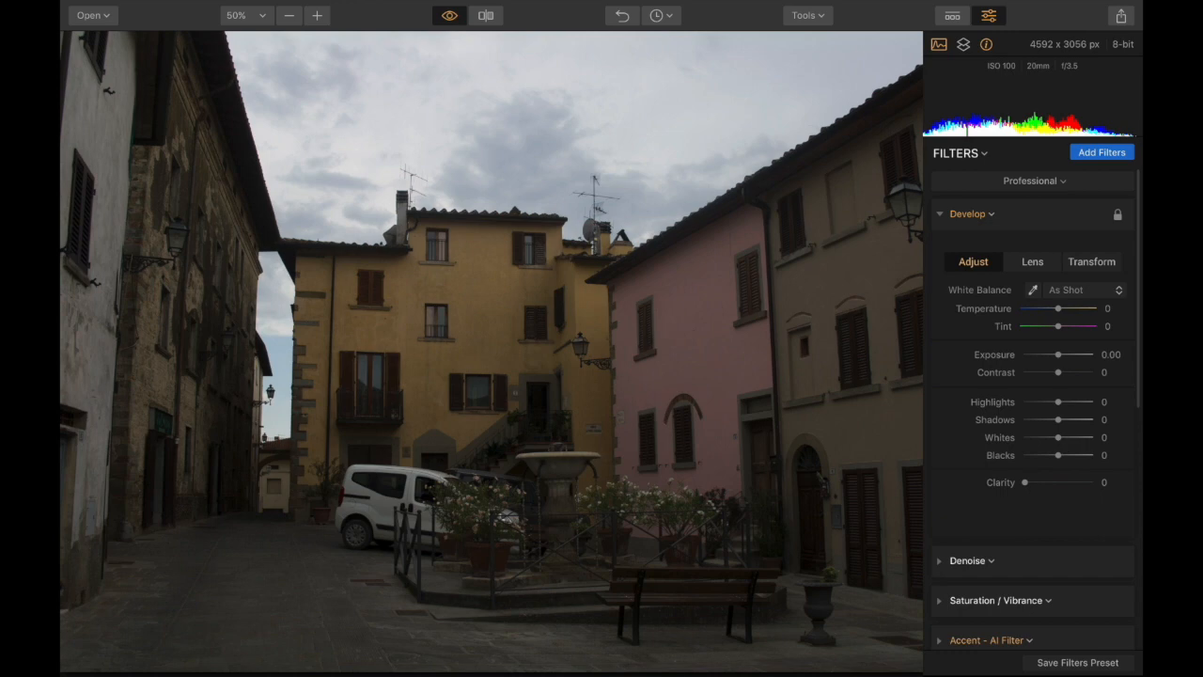
{"action": "key", "text": "backslash"}
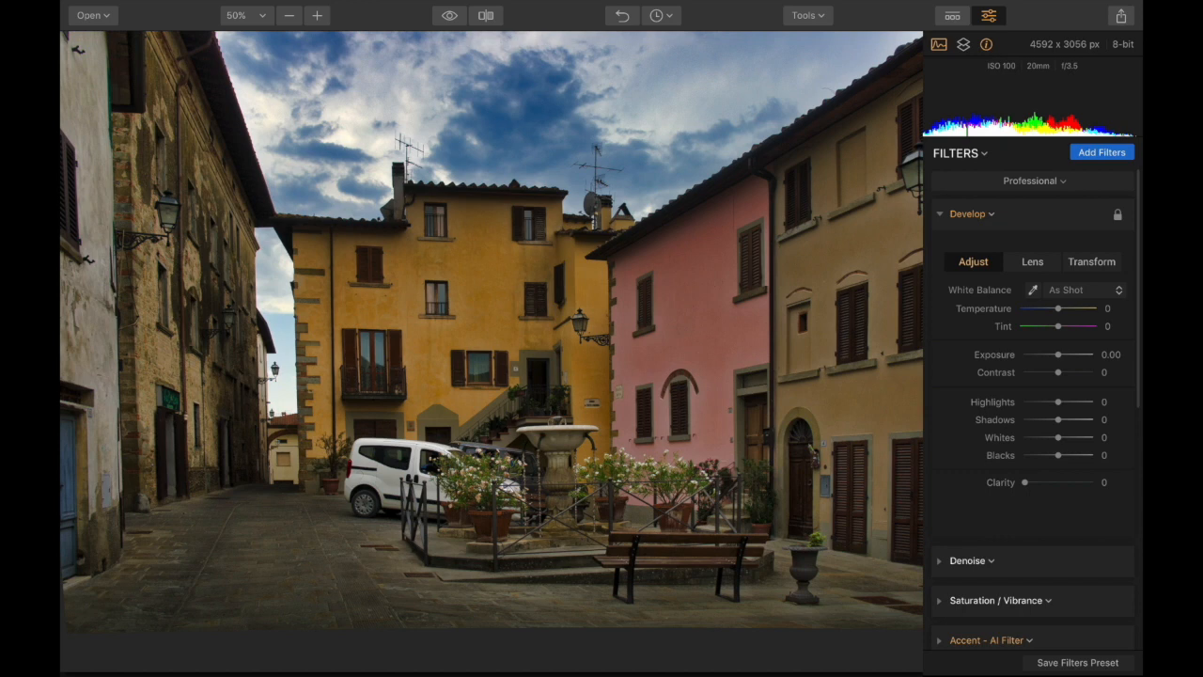
- Hide the side panel and crop the photo with Free aspect to remove the empty dark borders below and beside the scene
{"action": "key", "text": "Tab"}
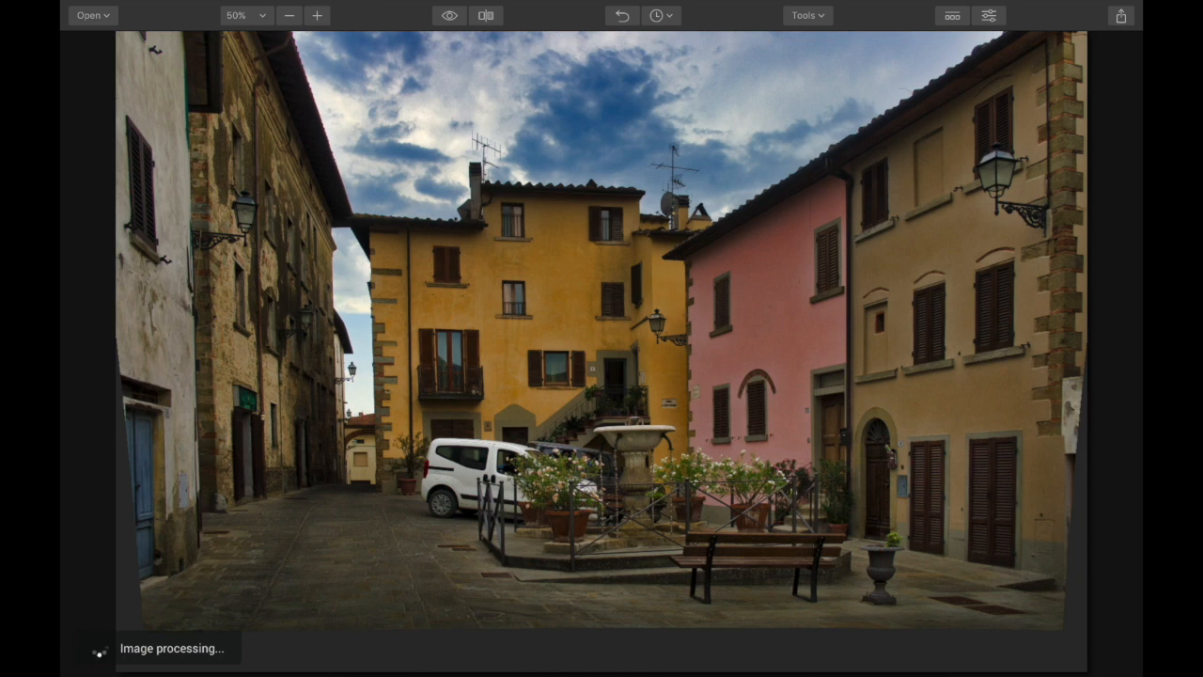
{"action": "left_click", "coordinate": [808, 15]}
{"action": "left_click", "coordinate": [830, 39]}
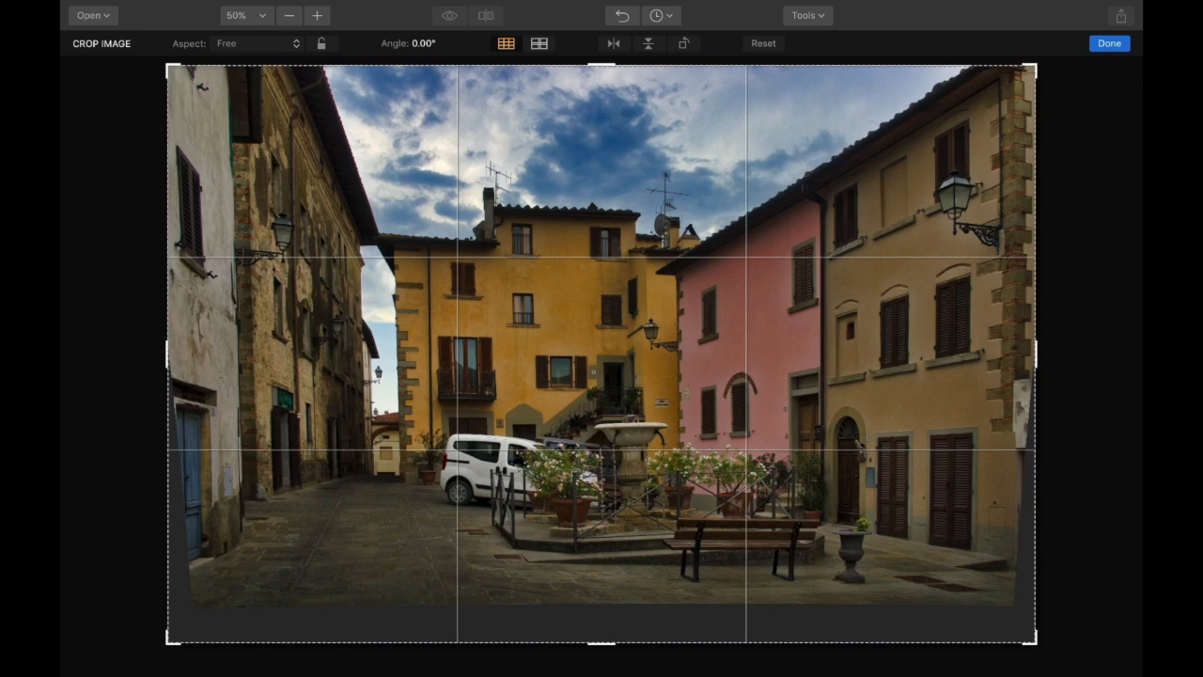
{"action": "left_click_drag", "start_coordinate": [169, 642], "coordinate": [89, 661]}
{"action": "left_click_drag", "start_coordinate": [168, 639], "coordinate": [197, 620]}
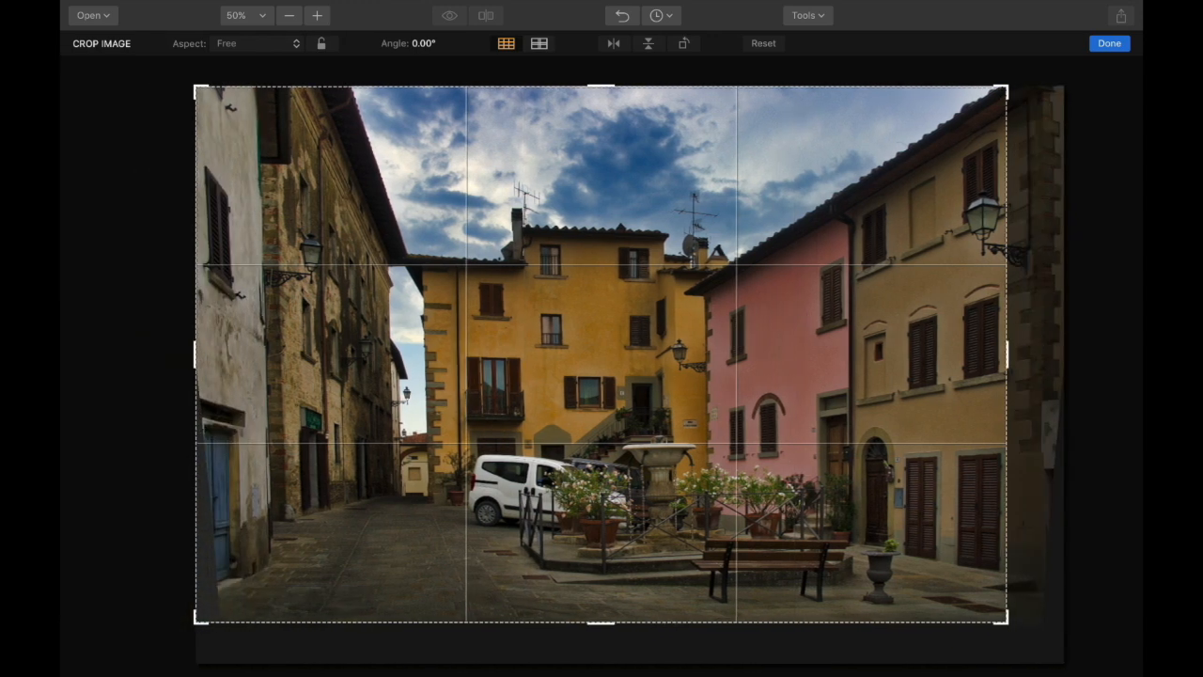
{"action": "left_click_drag", "start_coordinate": [600, 353], "coordinate": [575, 353]}
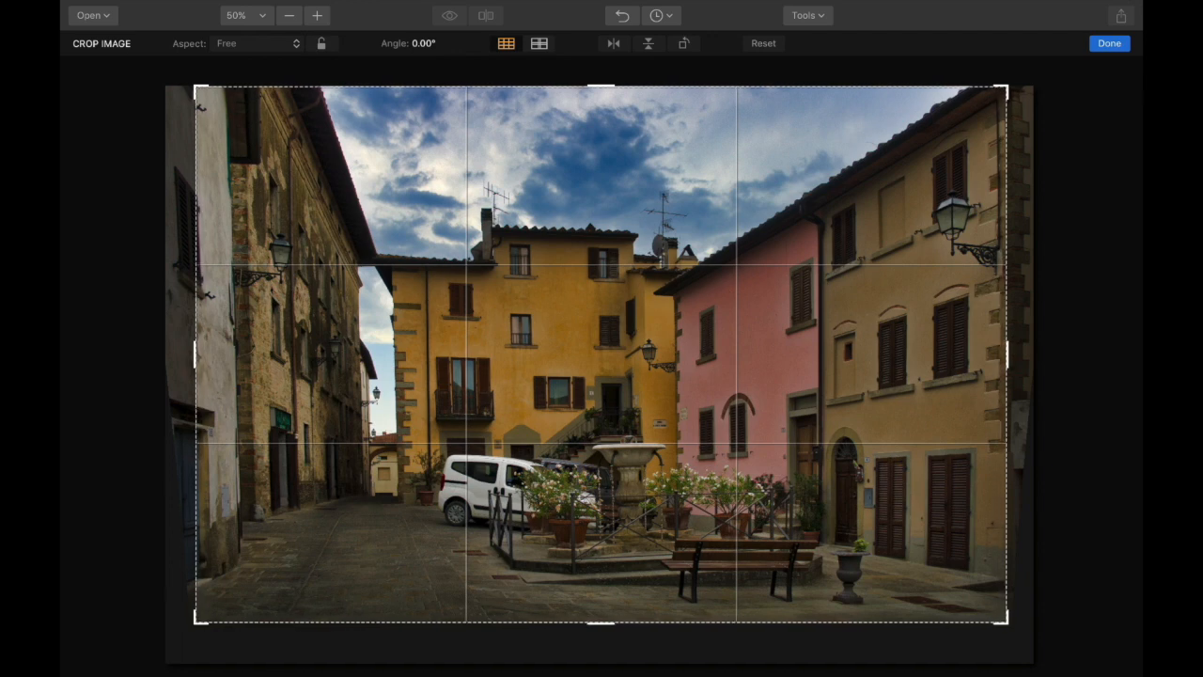
{"action": "key", "text": "Return"}
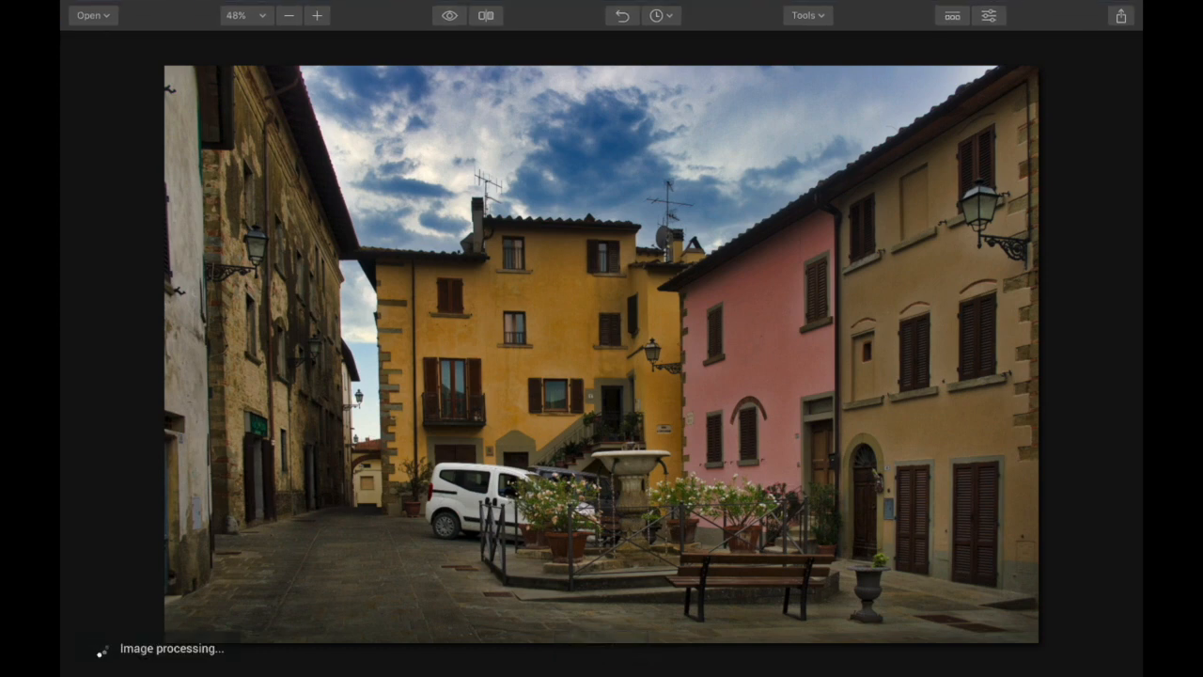
- Compare the cropped photo with the unedited original and look over the export and sharing options
{"action": "key", "text": "backslash"}
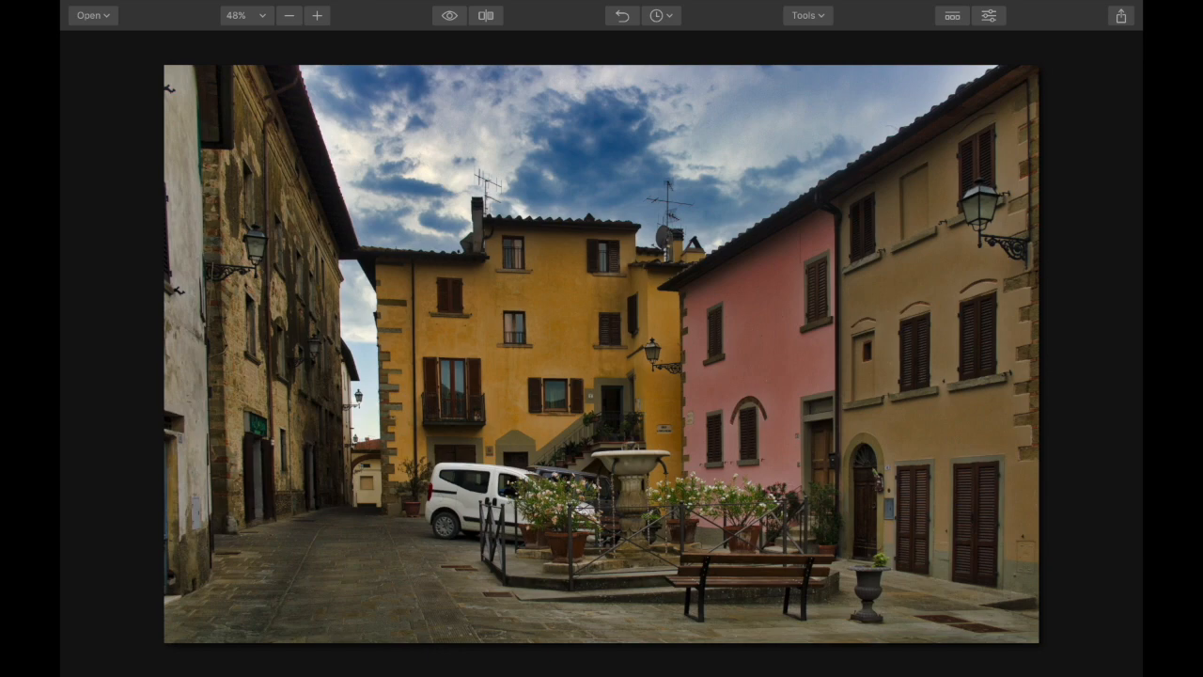
{"action": "key", "text": "backslash"}
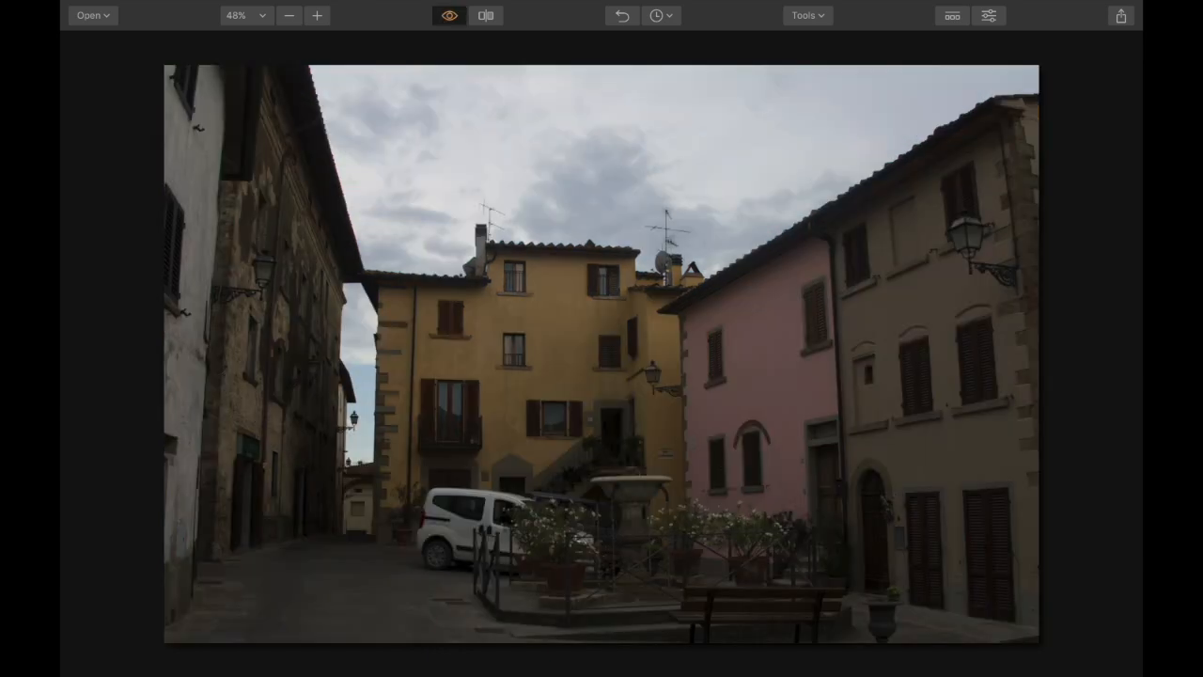
{"action": "key", "text": "backslash"}
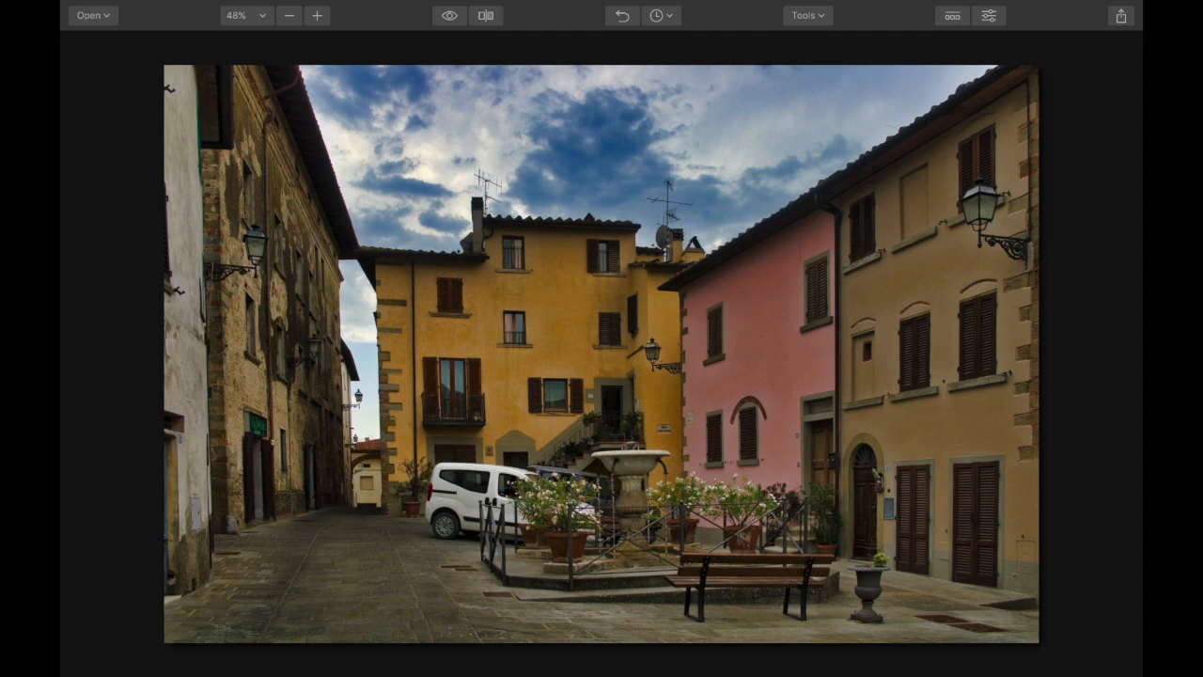
{"action": "left_click", "coordinate": [1120, 15]}
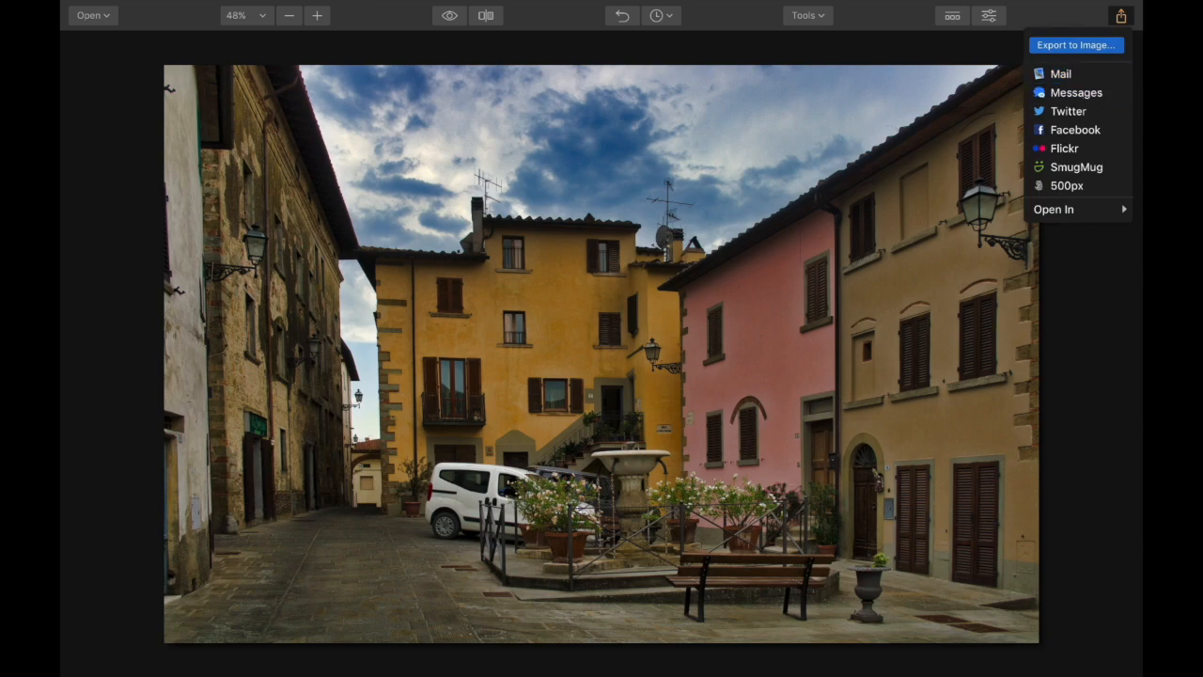
{"action": "key", "text": "Escape"}
- Show the preset strip below the photo and browse the Street presets from 60's B&W to Subway
{"action": "key", "text": "Tab"}
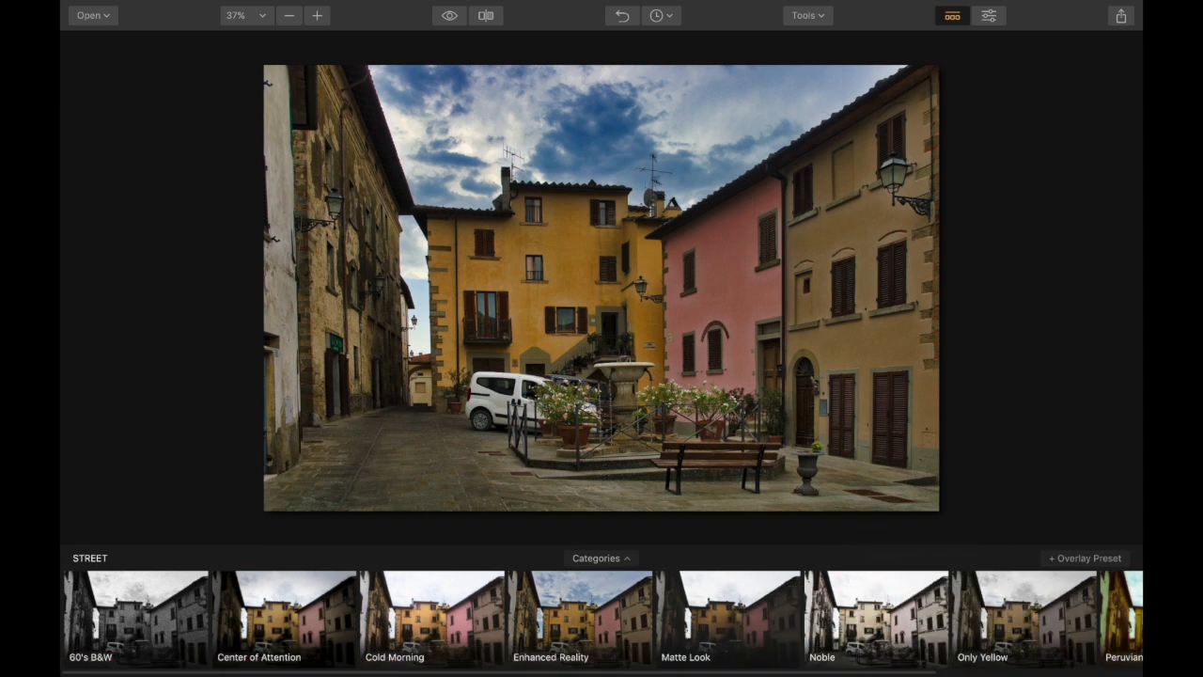
{"action": "scroll", "coordinate": [602, 620], "scroll_direction": "right", "scroll_amount": 5}
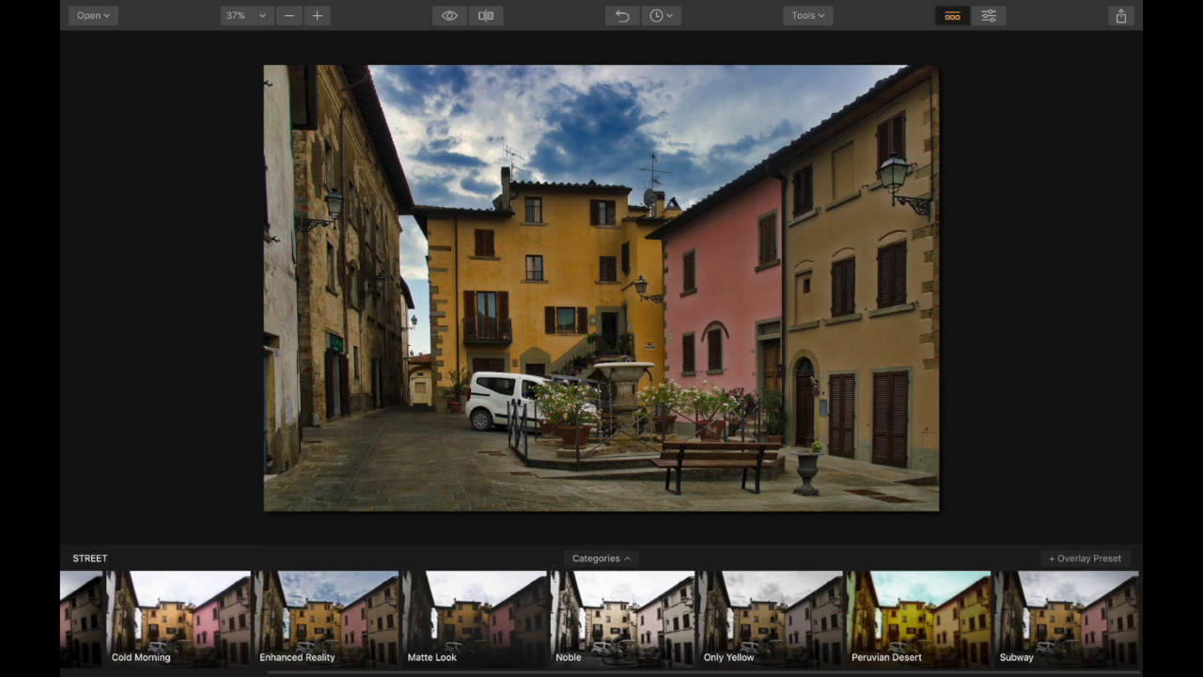
{"action": "scroll", "coordinate": [601, 620], "scroll_direction": "left", "scroll_amount": 5}
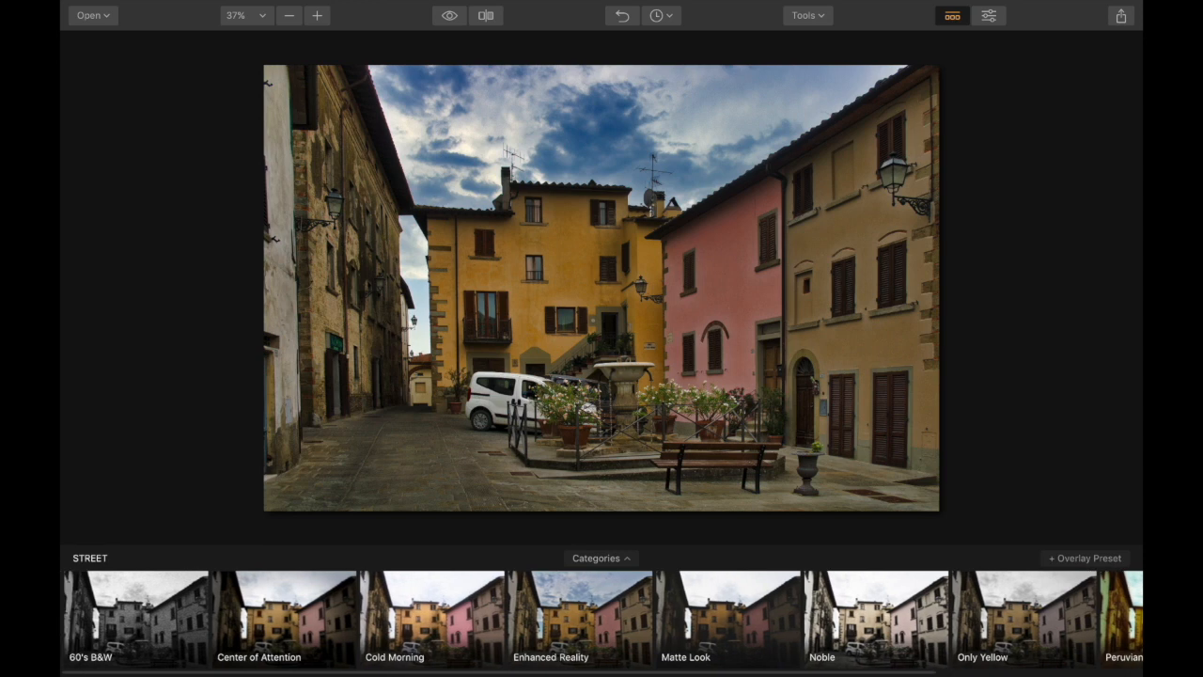
{"action": "scroll", "coordinate": [602, 620], "scroll_direction": "right", "scroll_amount": 5}
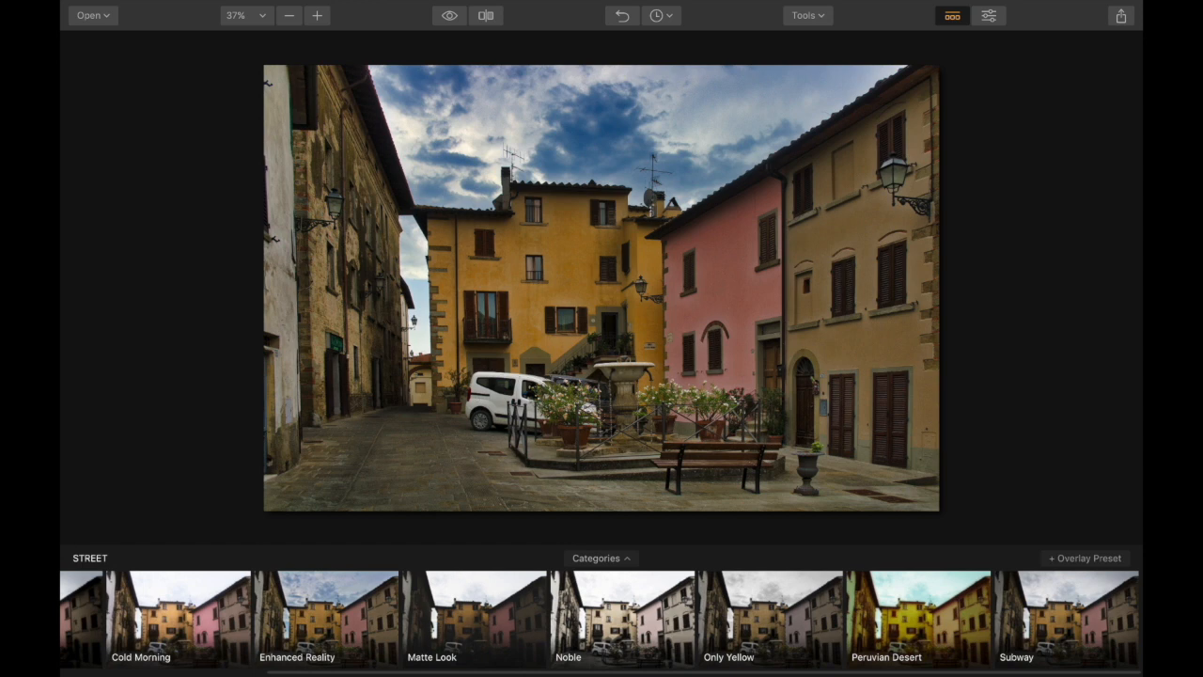
{"action": "scroll", "coordinate": [602, 620], "scroll_direction": "left", "scroll_amount": 5}
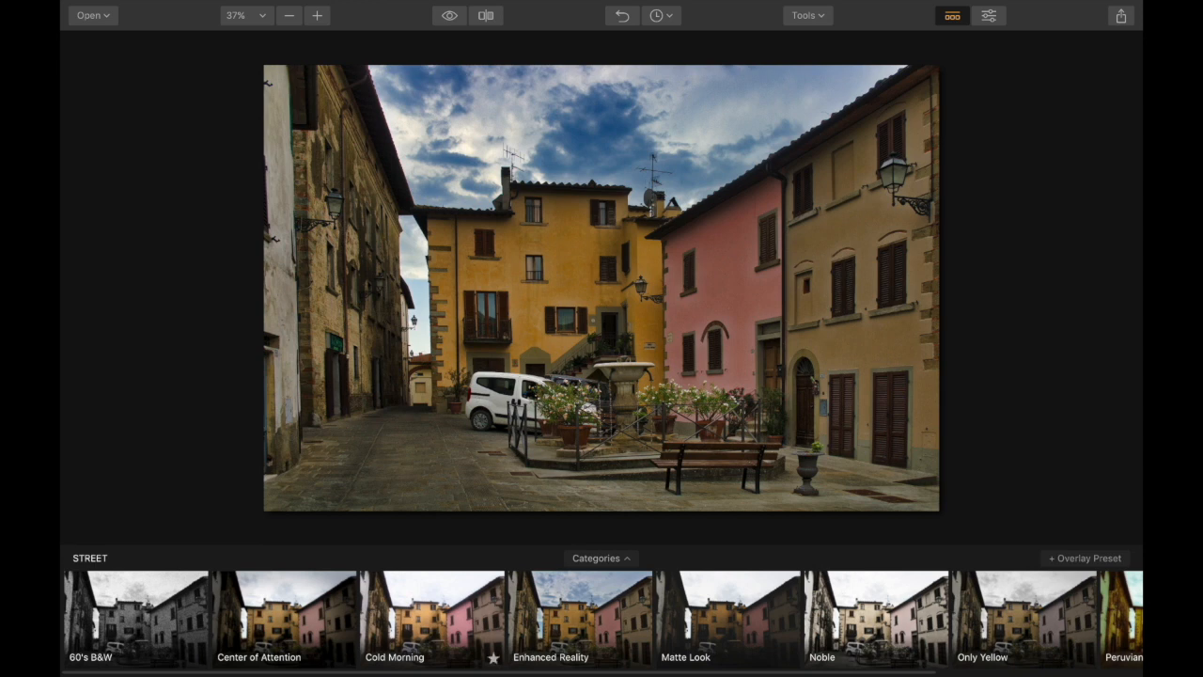
- Try the Cold Morning preset at Amount 100, check it in a split before/after view, and undo it
{"action": "left_click", "coordinate": [432, 615]}
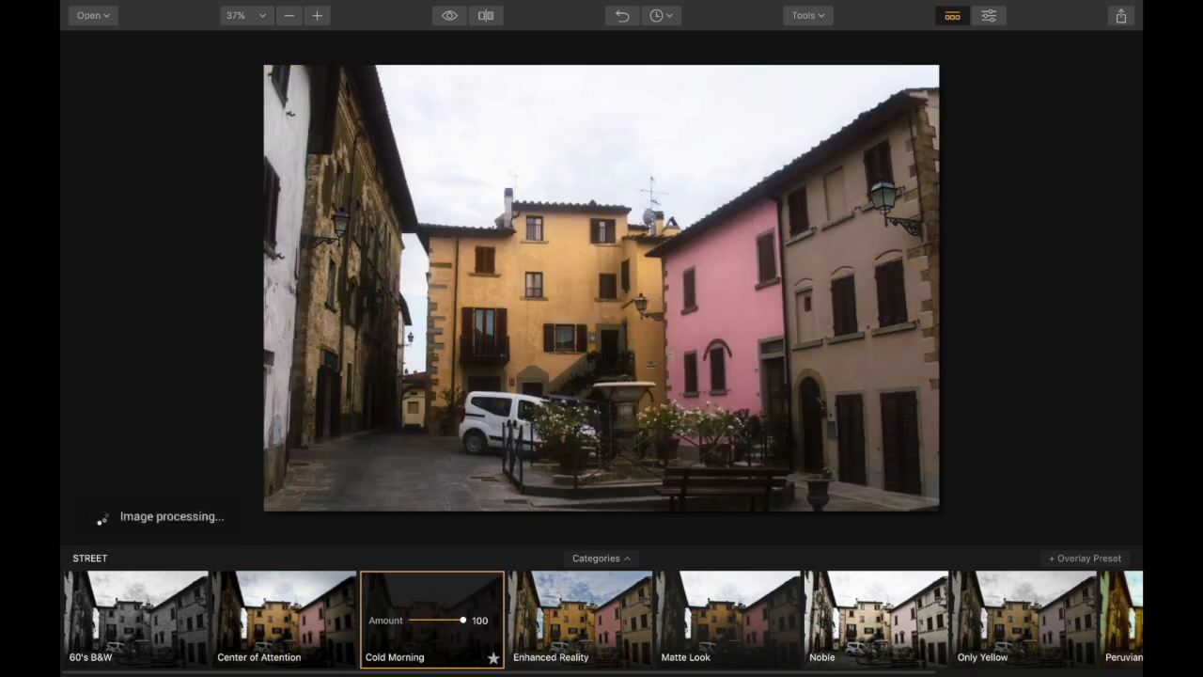
{"action": "key", "text": "semicolon"}
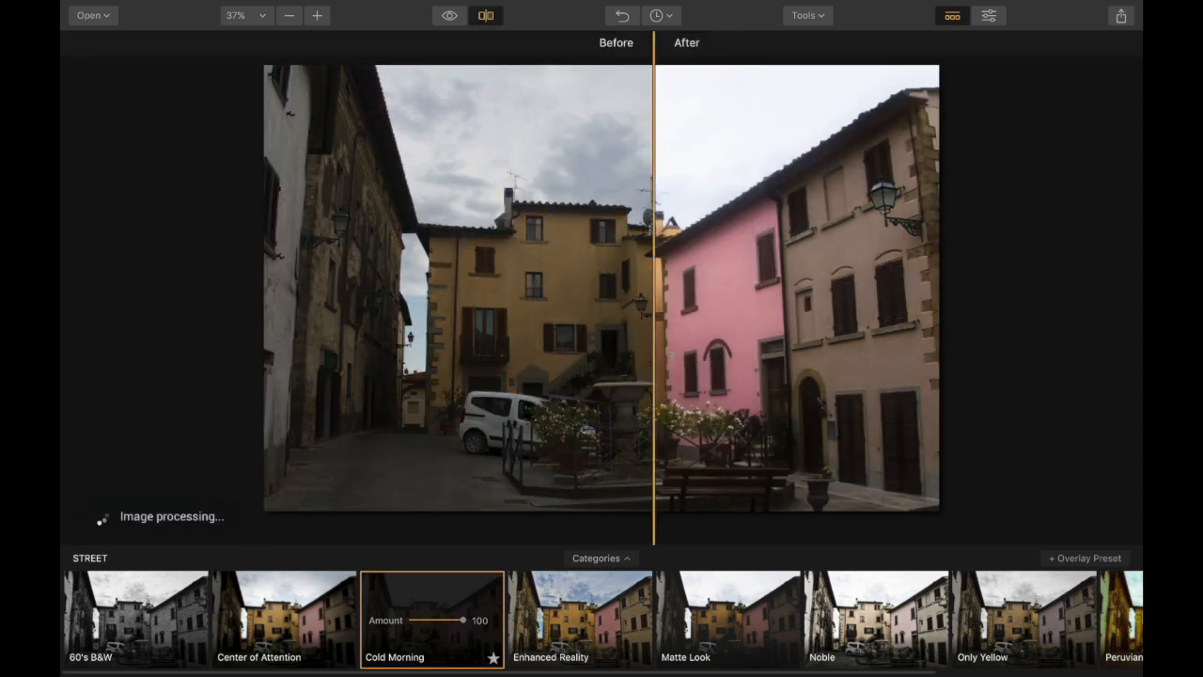
{"action": "left_click_drag", "start_coordinate": [652, 301], "coordinate": [579, 301]}
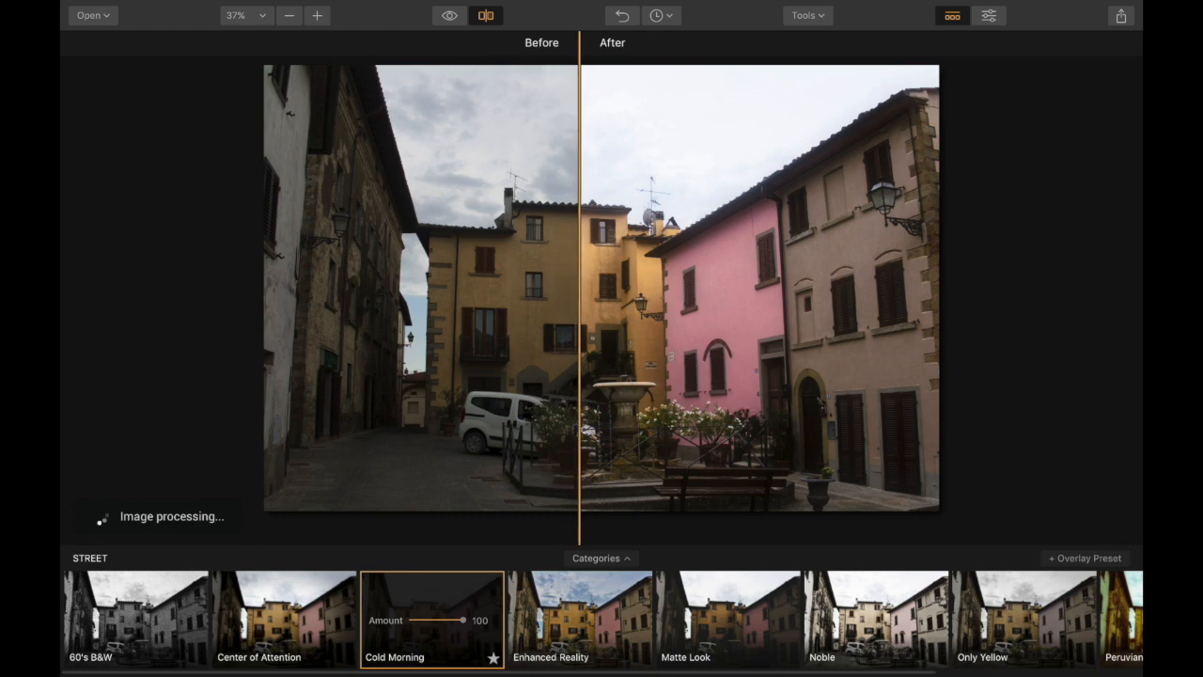
{"action": "key", "text": "semicolon"}
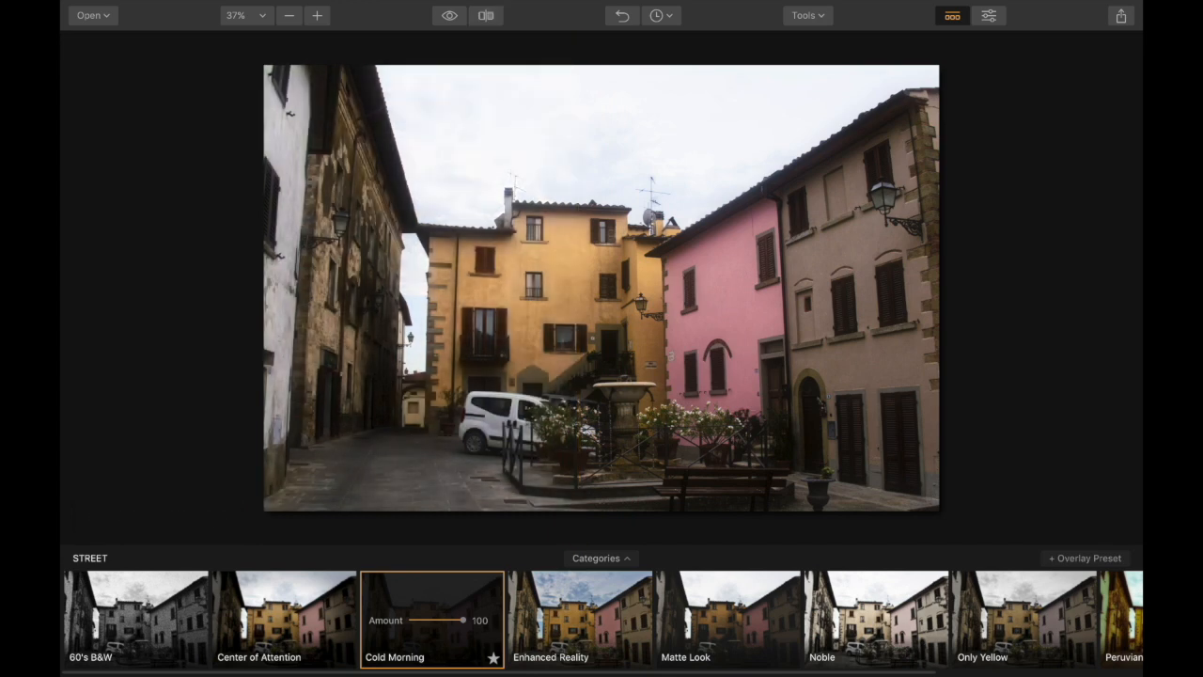
{"action": "left_click", "coordinate": [622, 15]}
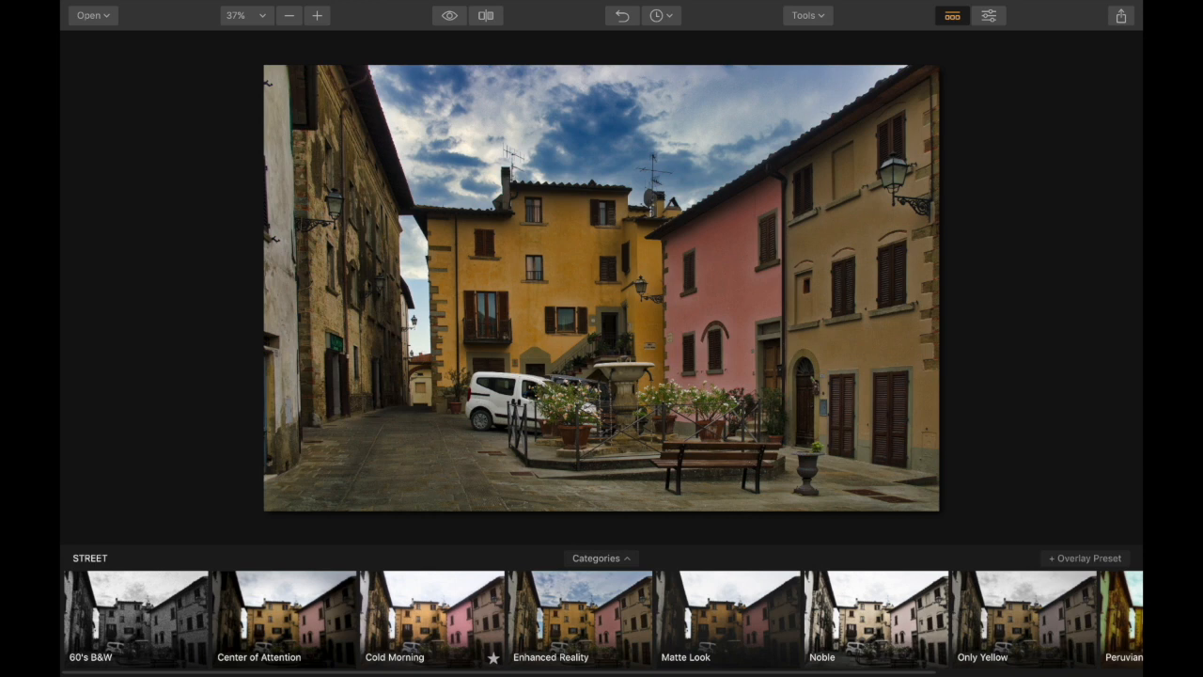
- Show the filters panel and set the Accent - AI Filter Boost to 76
{"action": "key", "text": "Tab"}
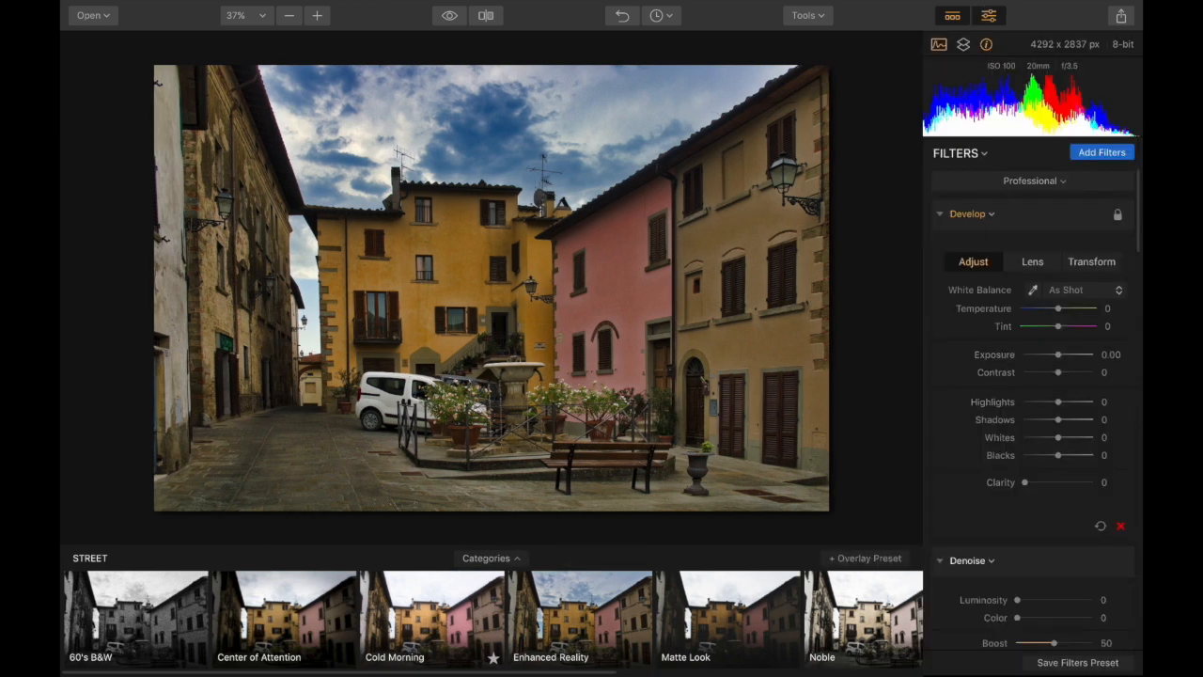
{"action": "scroll", "coordinate": [1034, 482], "scroll_direction": "down", "scroll_amount": 3}
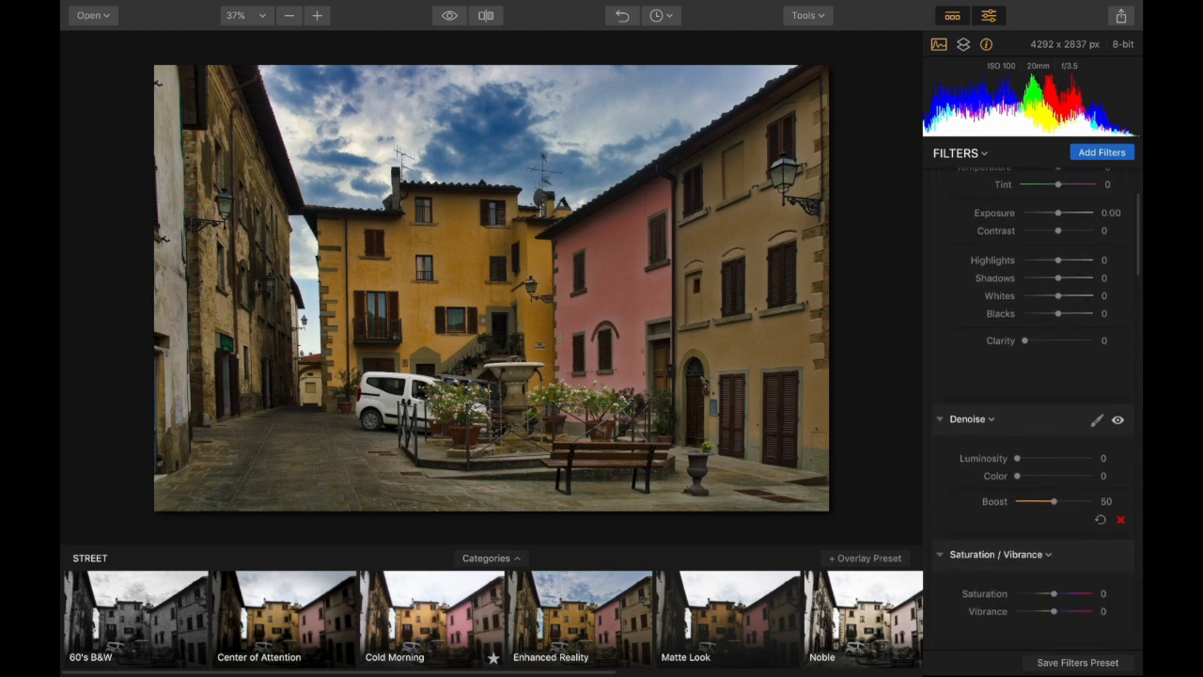
{"action": "scroll", "coordinate": [1034, 483], "scroll_direction": "up", "scroll_amount": 2}
{"action": "scroll", "coordinate": [1034, 582], "scroll_direction": "down", "scroll_amount": 1}
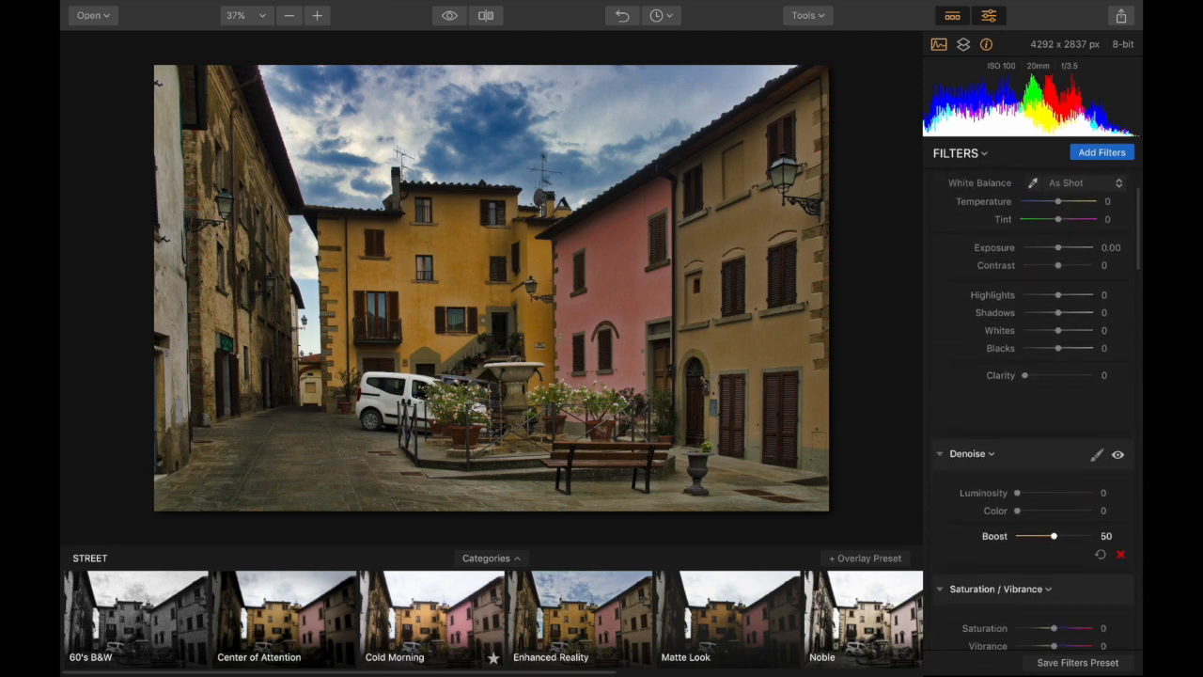
{"action": "scroll", "coordinate": [1034, 536], "scroll_direction": "down", "scroll_amount": 3}
{"action": "scroll", "coordinate": [1034, 508], "scroll_direction": "down", "scroll_amount": 3}
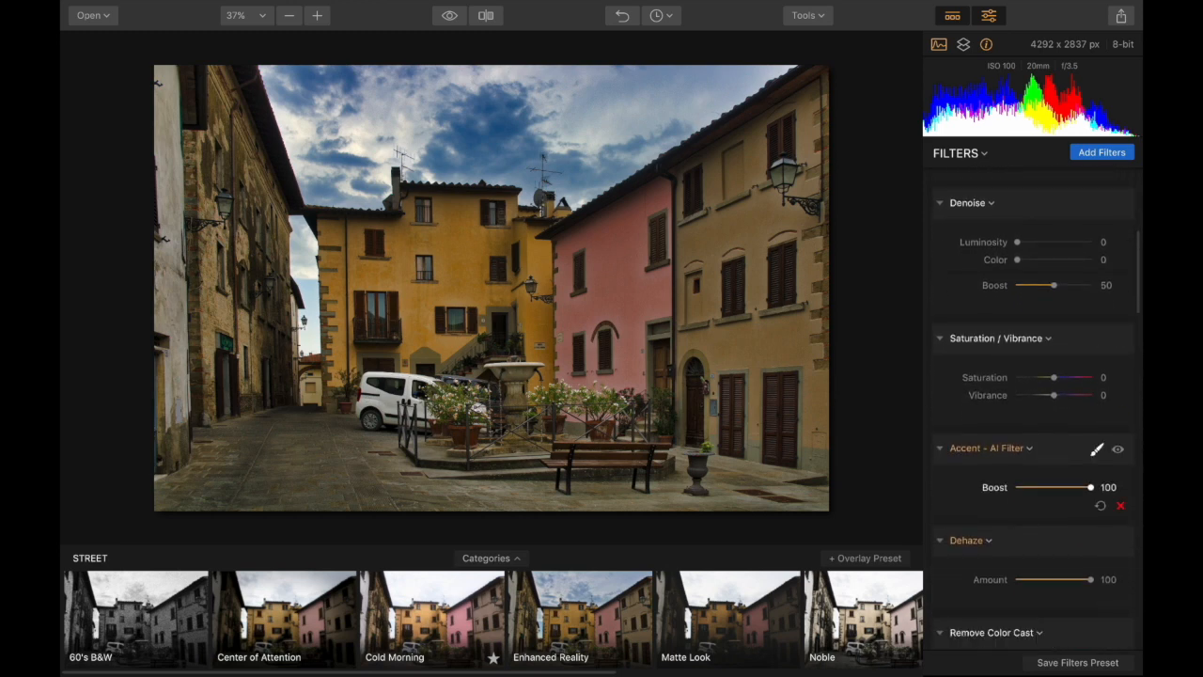
{"action": "mouse_move", "coordinate": [1090, 487]}
{"action": "left_mouse_down"}
{"action": "mouse_move", "coordinate": [1058, 487]}
{"action": "mouse_move", "coordinate": [1091, 487]}
{"action": "left_mouse_up"}
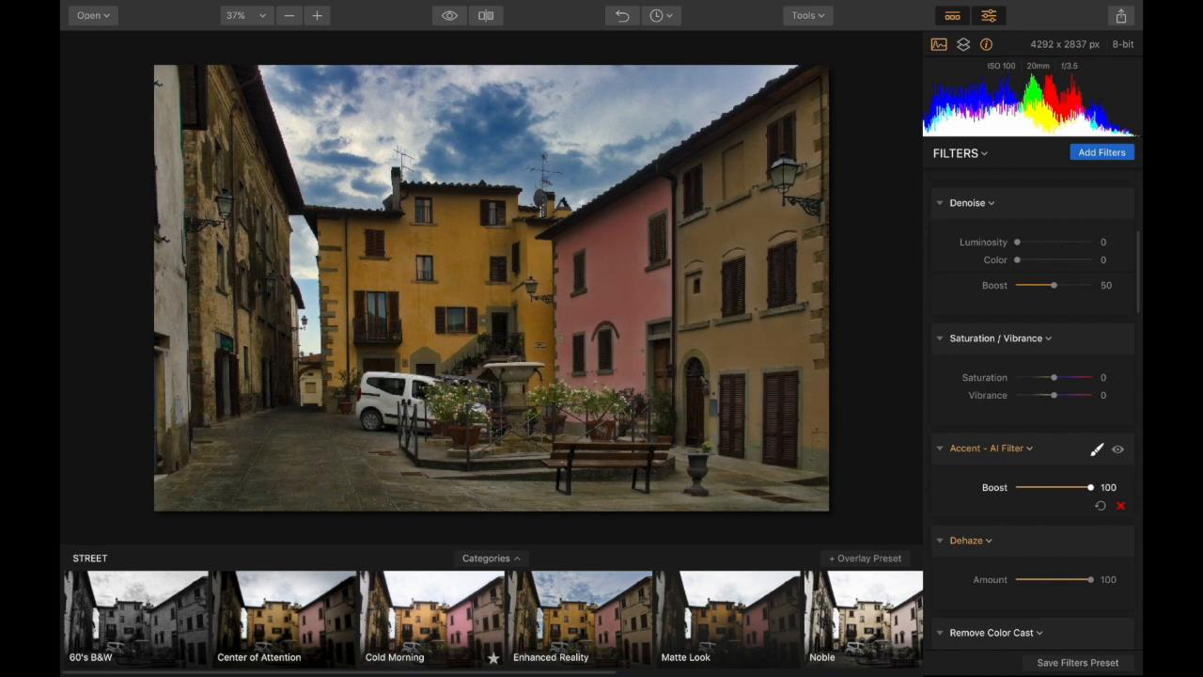
{"action": "left_click_drag", "start_coordinate": [1090, 487], "coordinate": [1074, 487]}
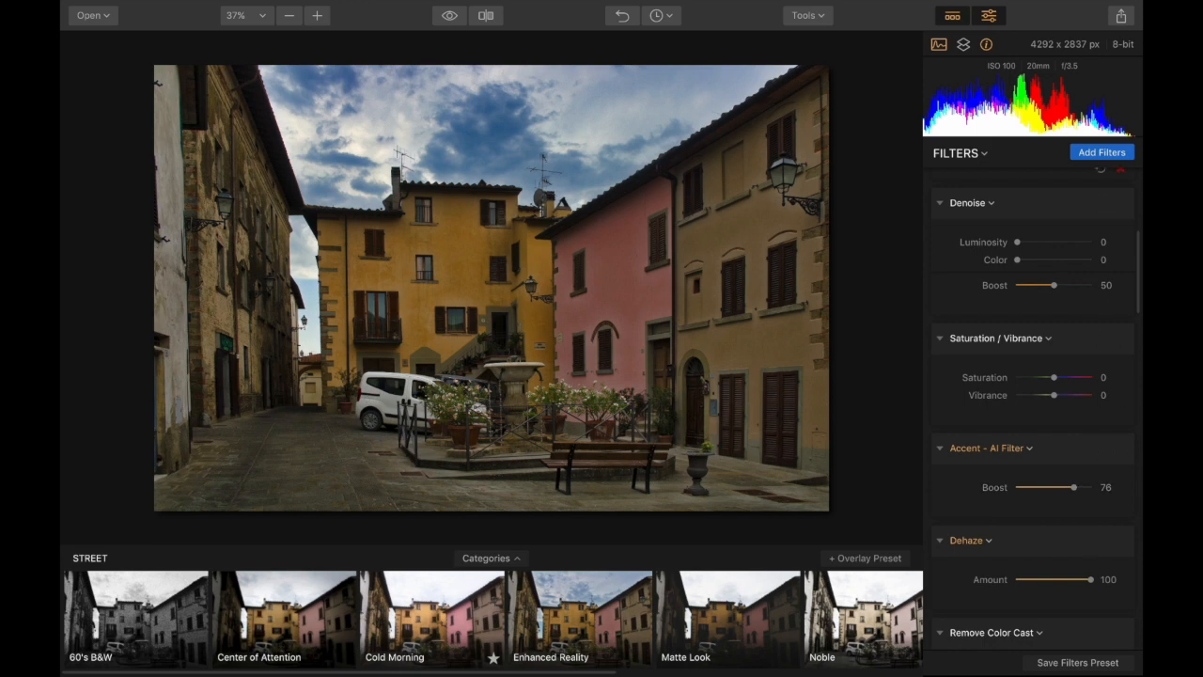
- Export the photo to Pictures as SAM_0267-Edit.jpeg with no sharpening, original size, sRGB, JPEG format and high quality
{"action": "left_click", "coordinate": [1120, 16]}
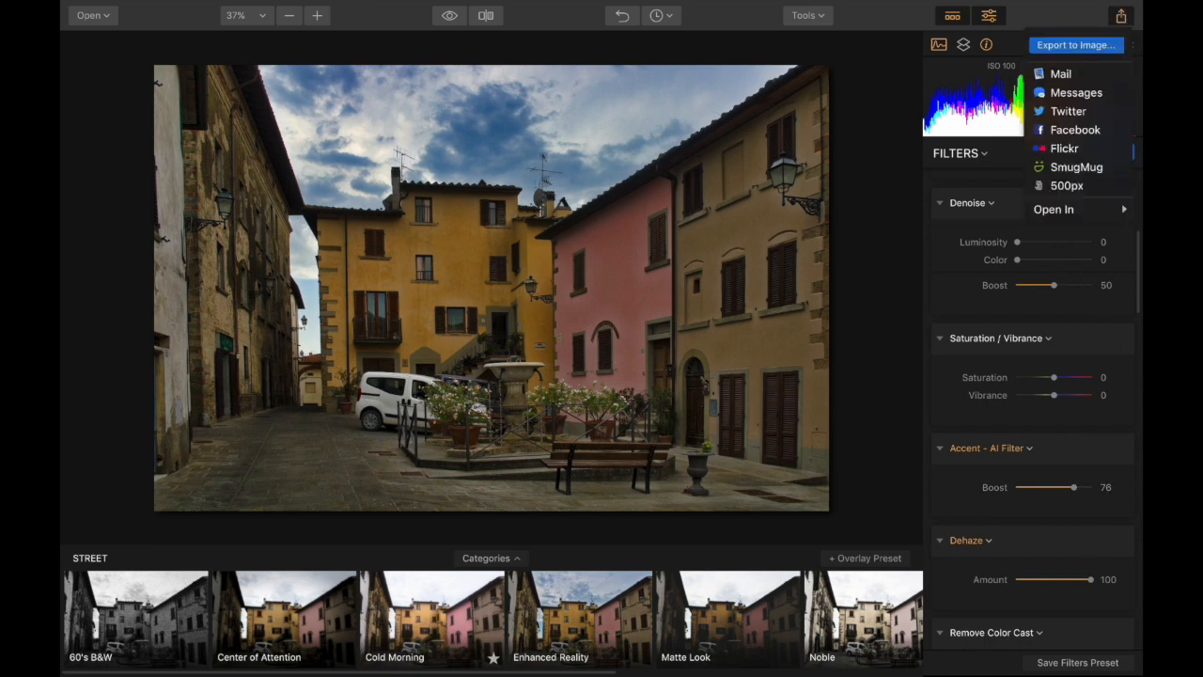
{"action": "left_click", "coordinate": [1076, 46]}
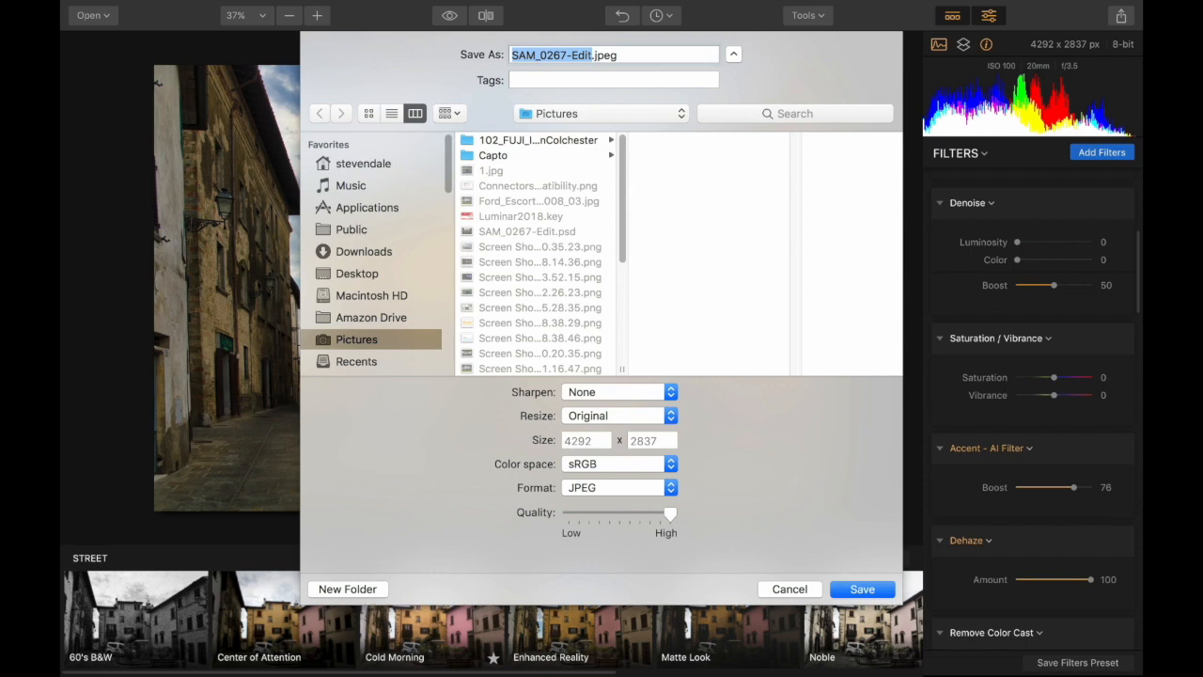
{"action": "key", "text": "Return"}
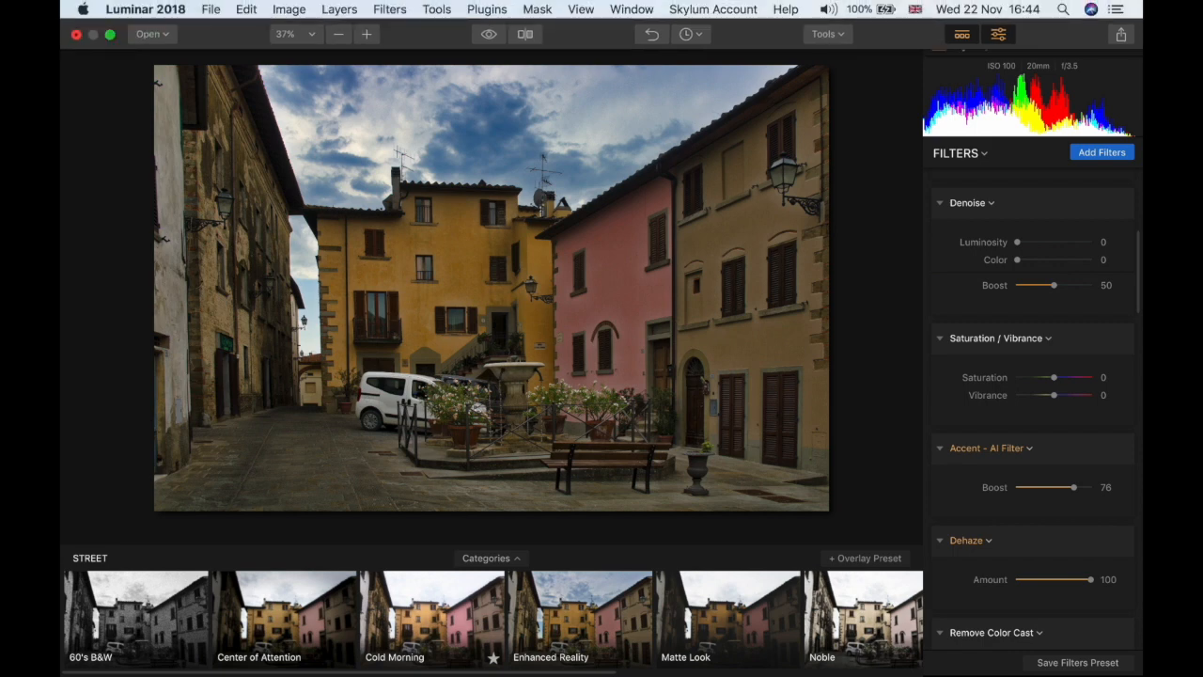
- Try to close the SAM_0267-Edit.psd document and cancel the request to save its changes
{"action": "left_click", "coordinate": [211, 10]}
{"action": "left_click", "coordinate": [227, 72]}
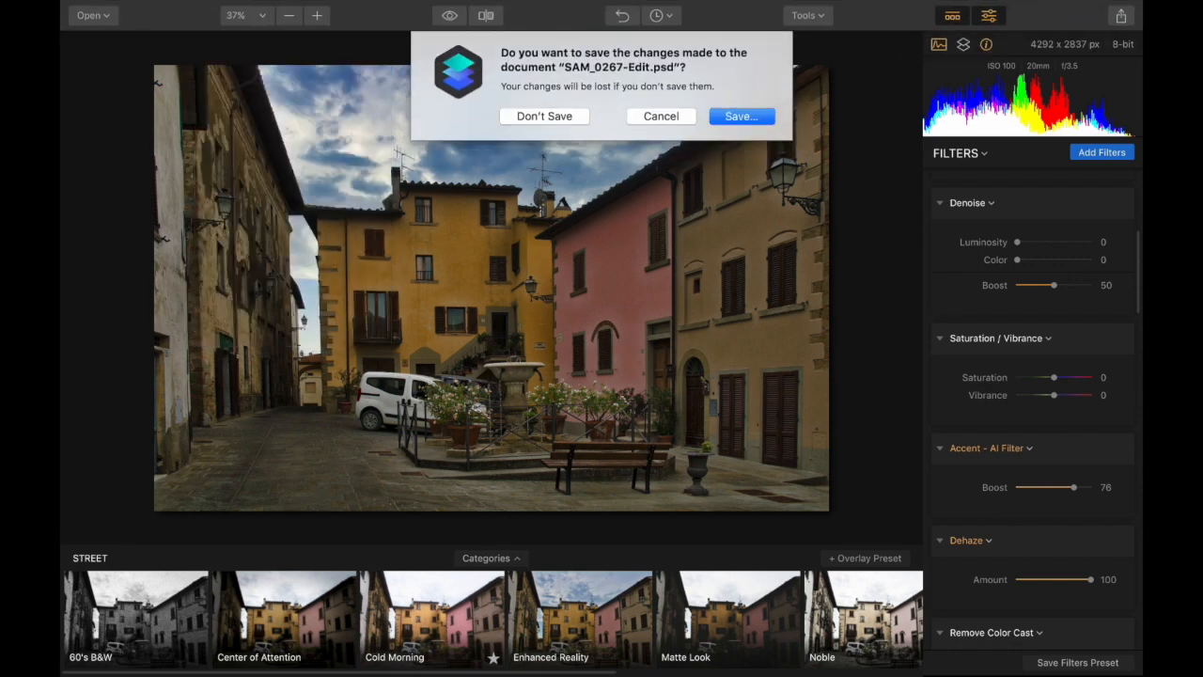
{"action": "key", "text": "Escape"}
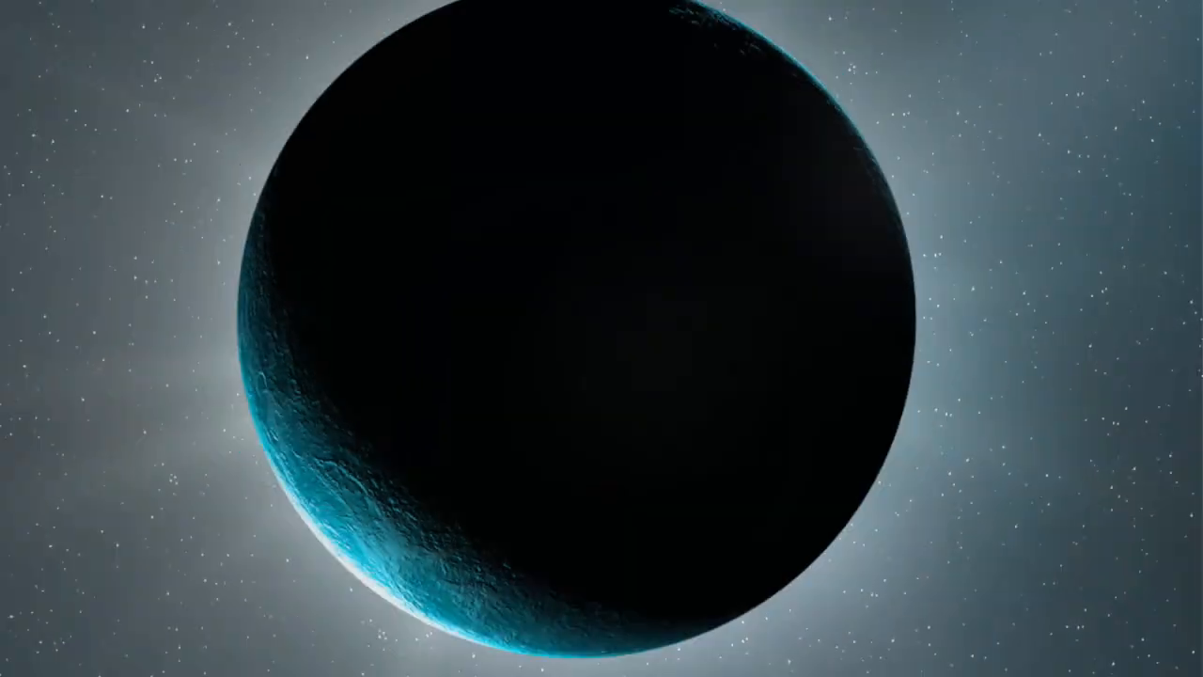